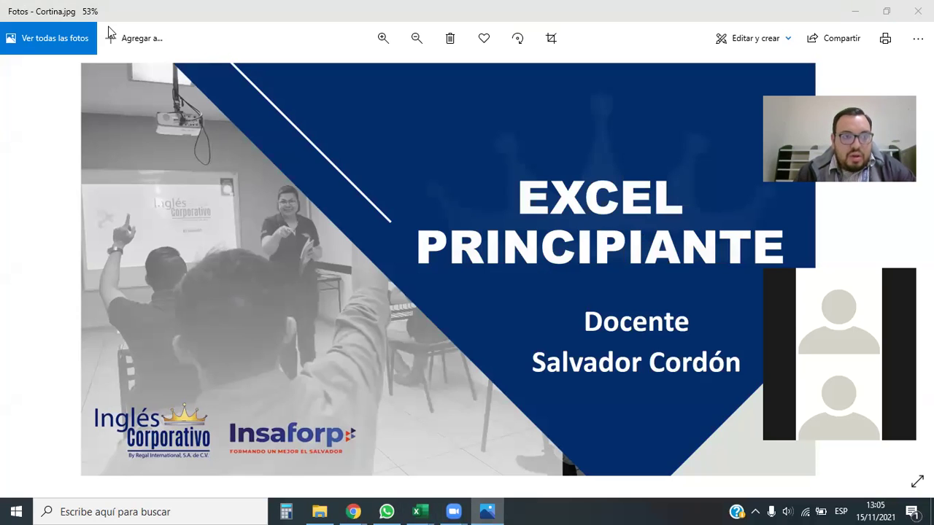
- Move the Zoom panel to the left and minimize Photos to uncover the Excel workbook
left_click_drag(839, 110, 115, 22)
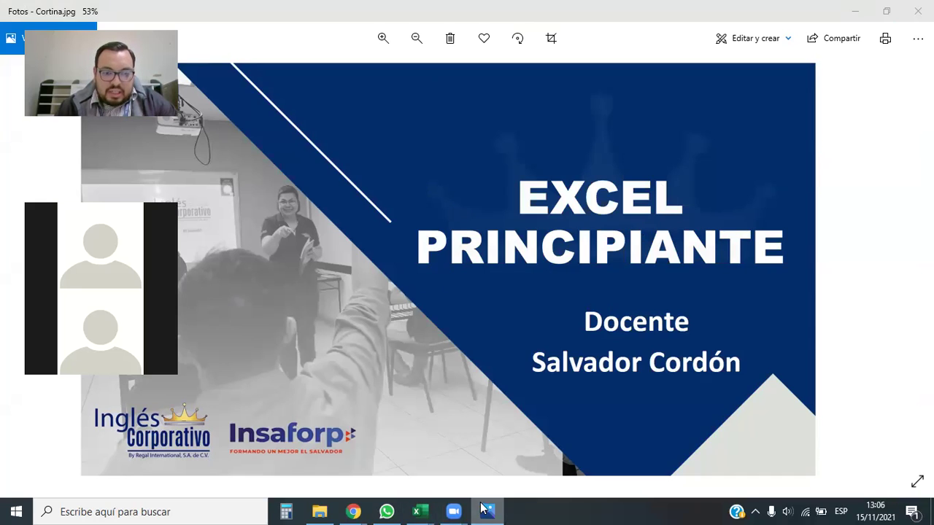
left_click(855, 8)
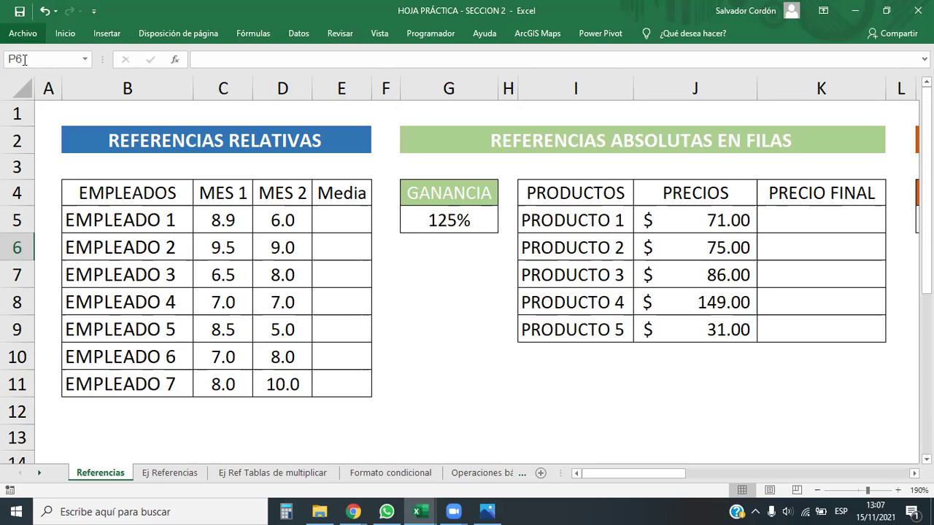
mouse_move(353, 512)
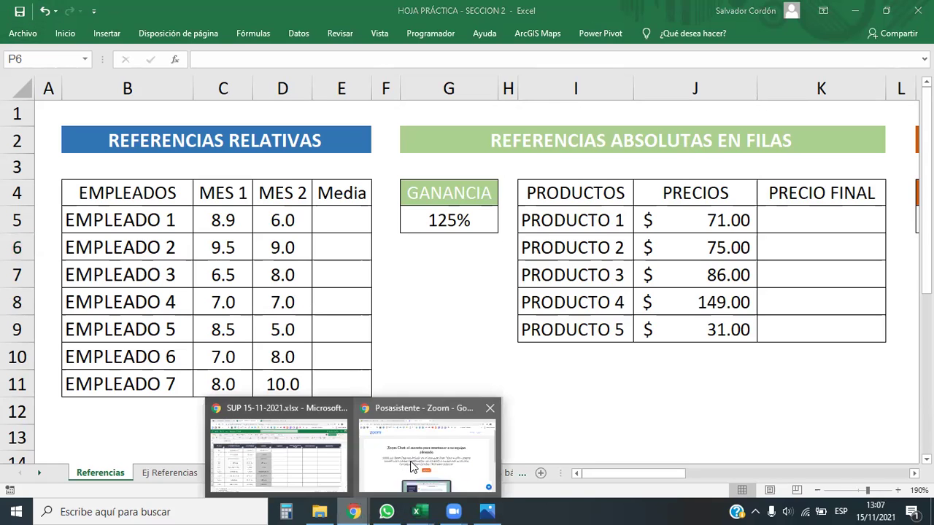
- Bring Chrome forward on the course tab and open unit 2.2 'Uso de referencias en Excel'
left_click(393, 453)
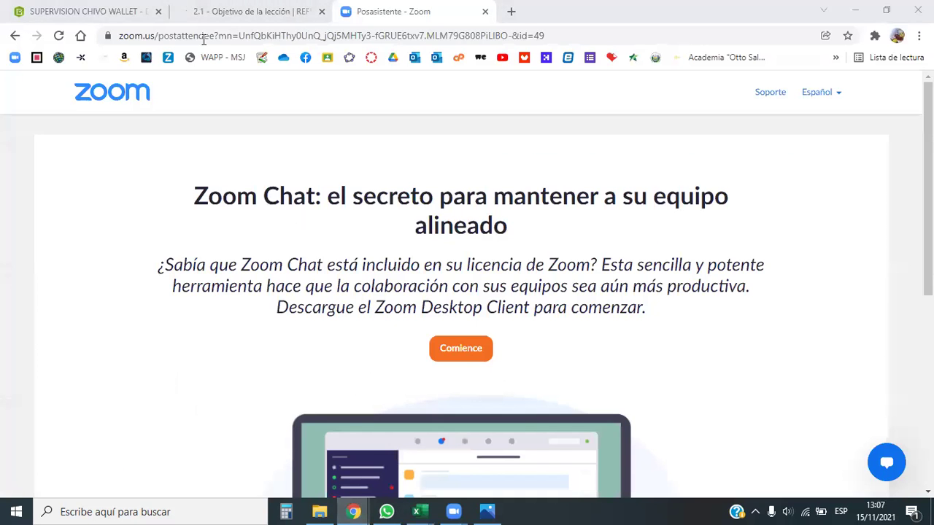
left_click(244, 11)
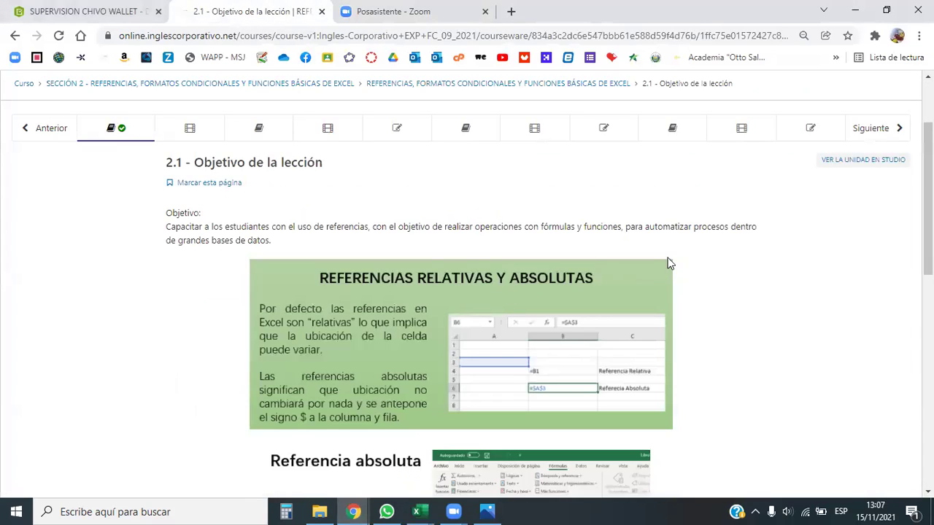
scroll(660, 266, "down", 1)
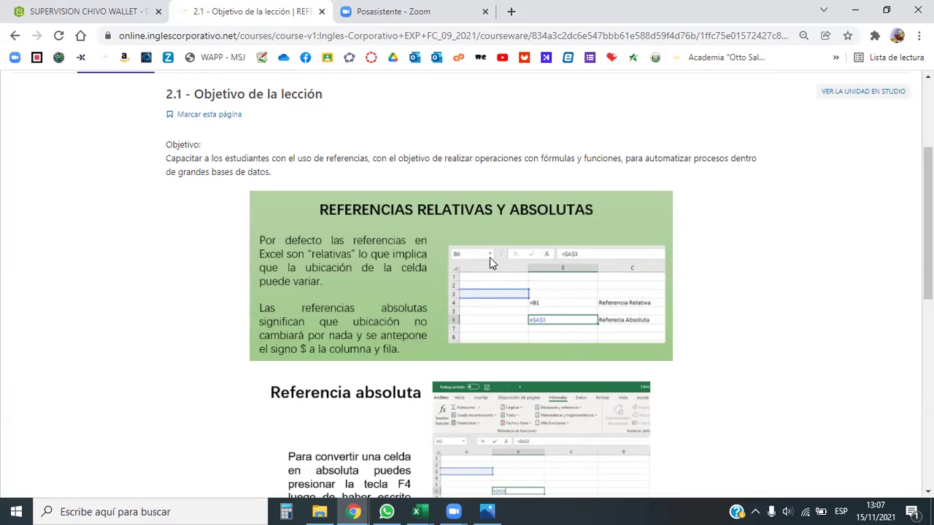
scroll(451, 318, "up", 3)
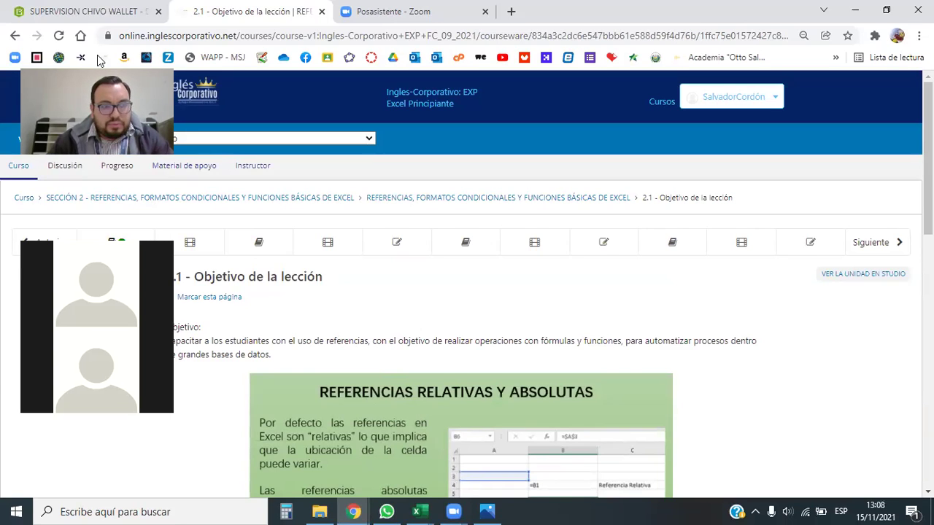
left_click(186, 248)
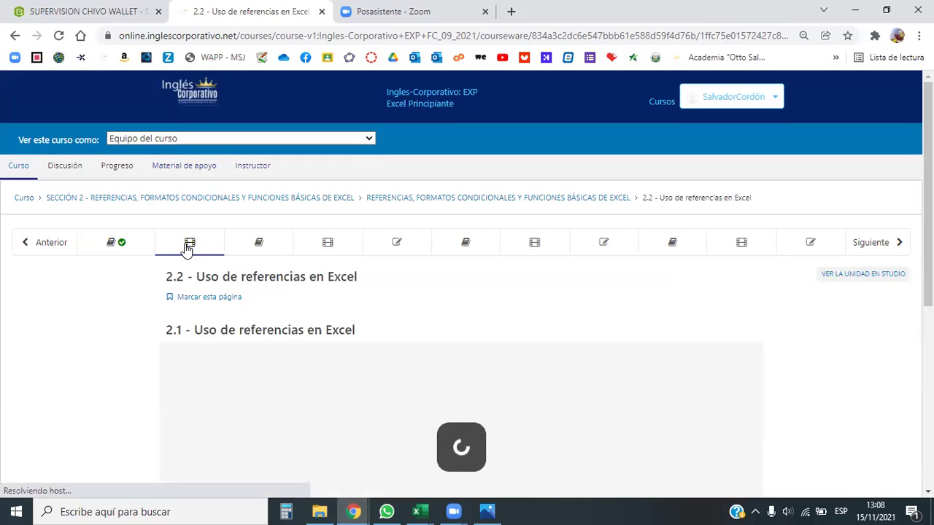
scroll(389, 228, "down", 3)
scroll(390, 231, "down", 4)
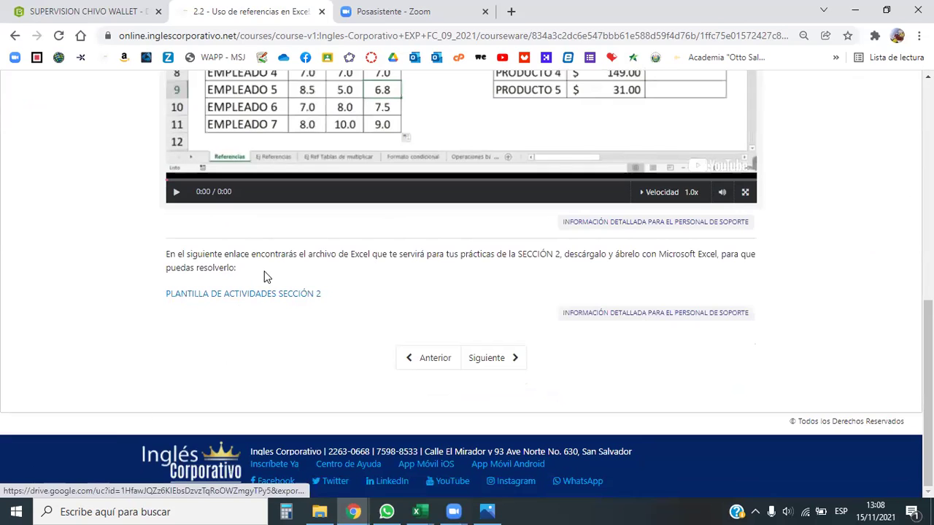
scroll(248, 263, "up", 5)
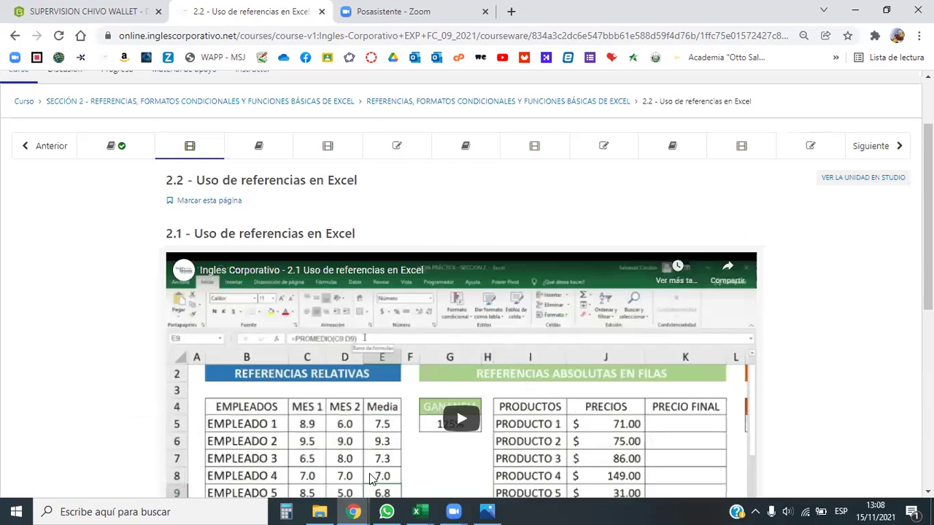
- Return to Excel and go through the sheet tabs to the Referencias sheet
key("alt+Tab")
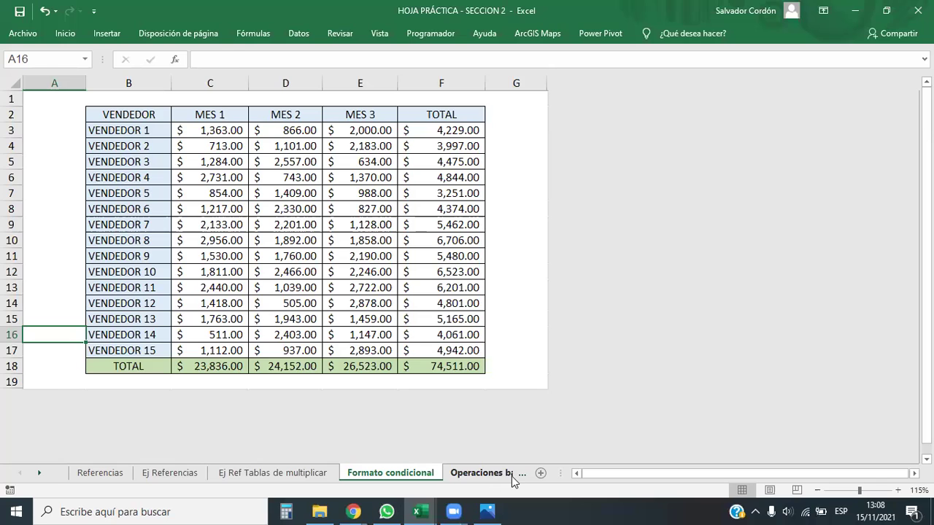
left_click(521, 473)
left_click(59, 473)
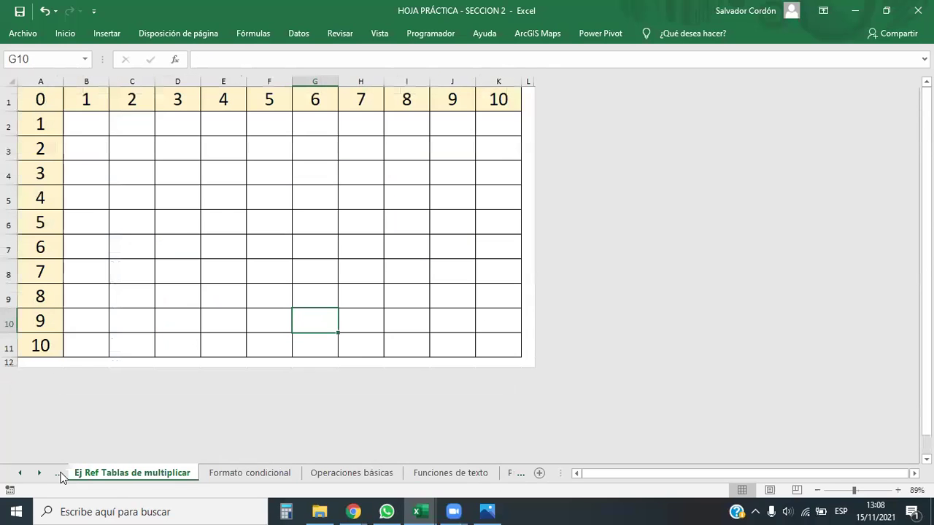
left_click(59, 474)
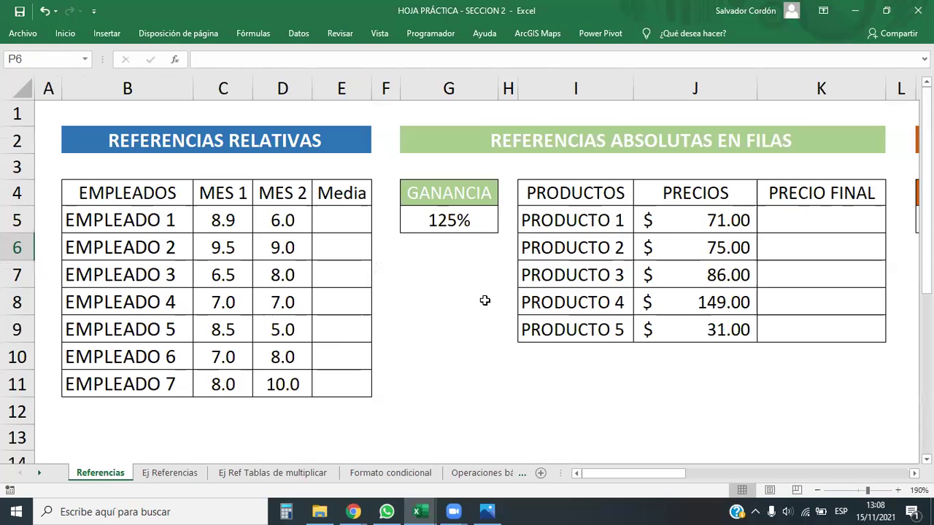
key("alt+Tab")
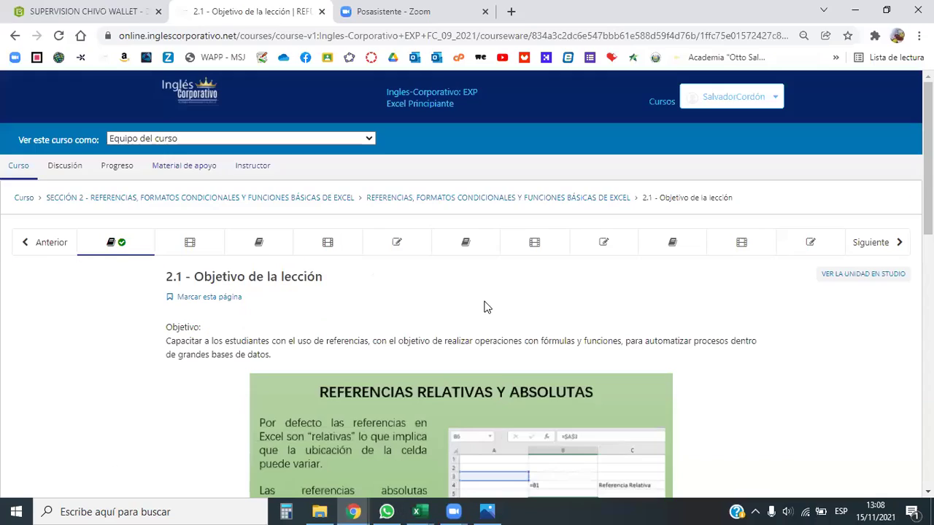
scroll(542, 338, "down", 3)
scroll(549, 344, "down", 1)
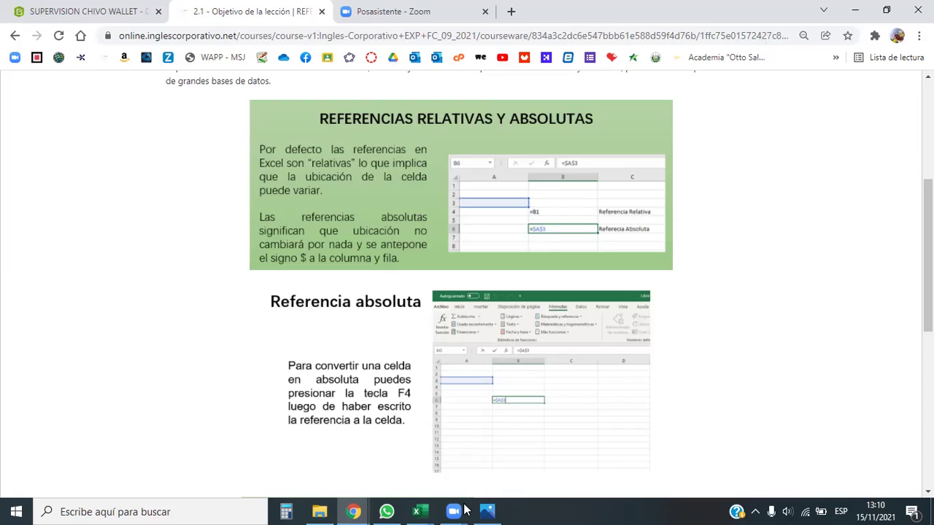
- Bring Excel to the front and select the table B2:E11, then the employee names B5:B11
mouse_move(416, 512)
left_click(465, 474)
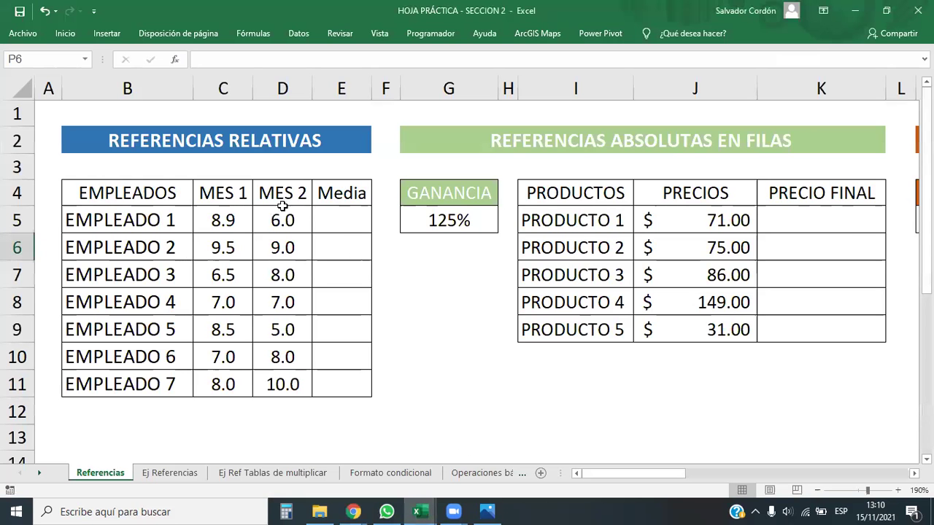
left_click_drag(71, 141, 165, 376)
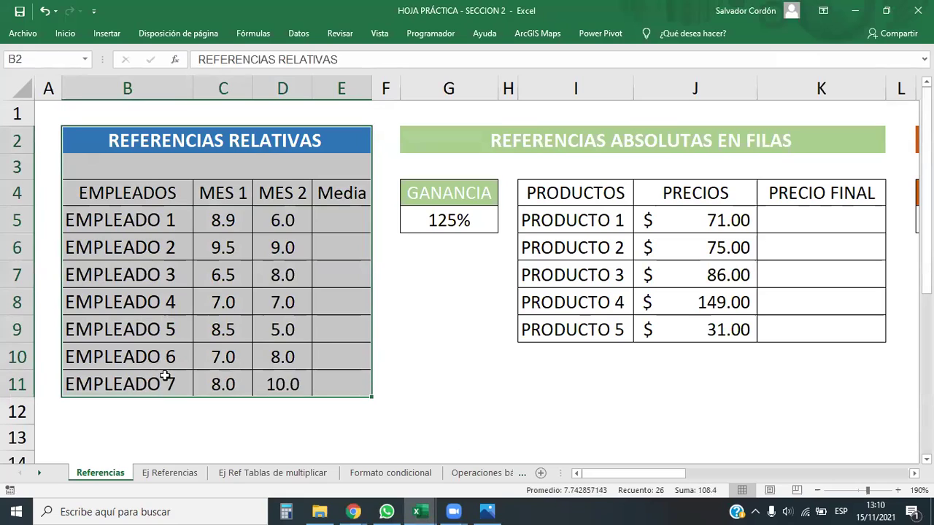
left_click(599, 325)
left_click(159, 221)
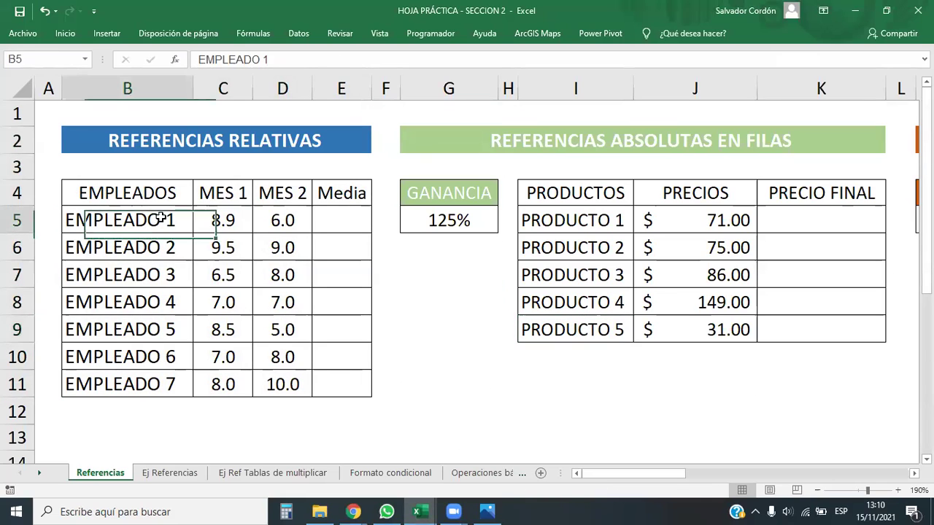
left_click_drag(159, 220, 175, 361)
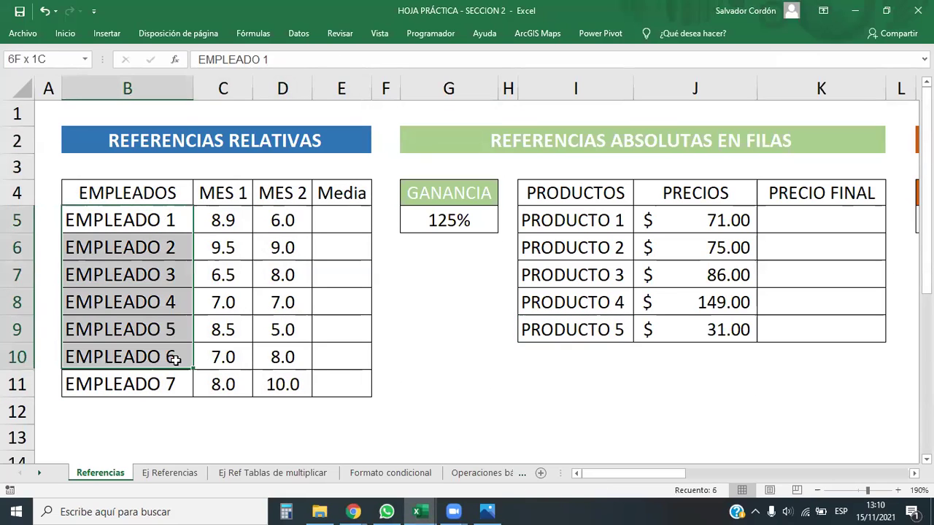
left_click(615, 379)
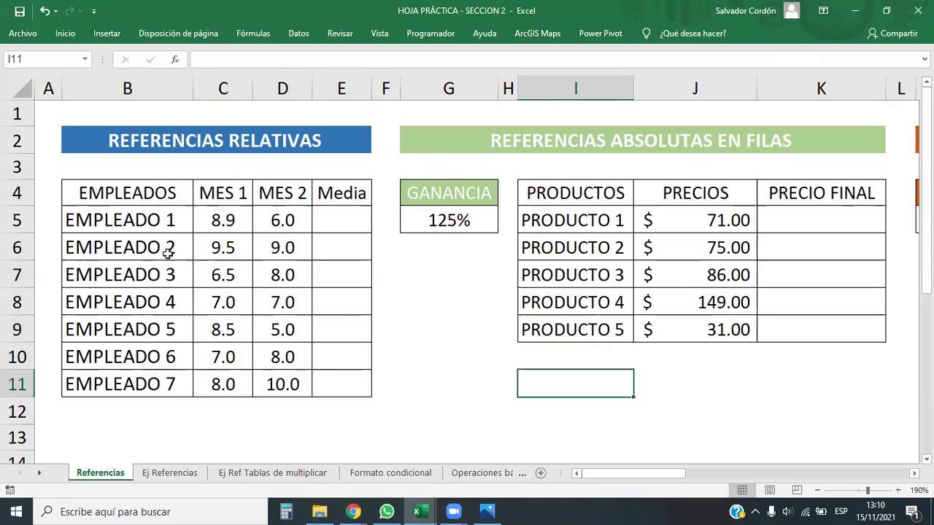
left_click_drag(162, 222, 171, 385)
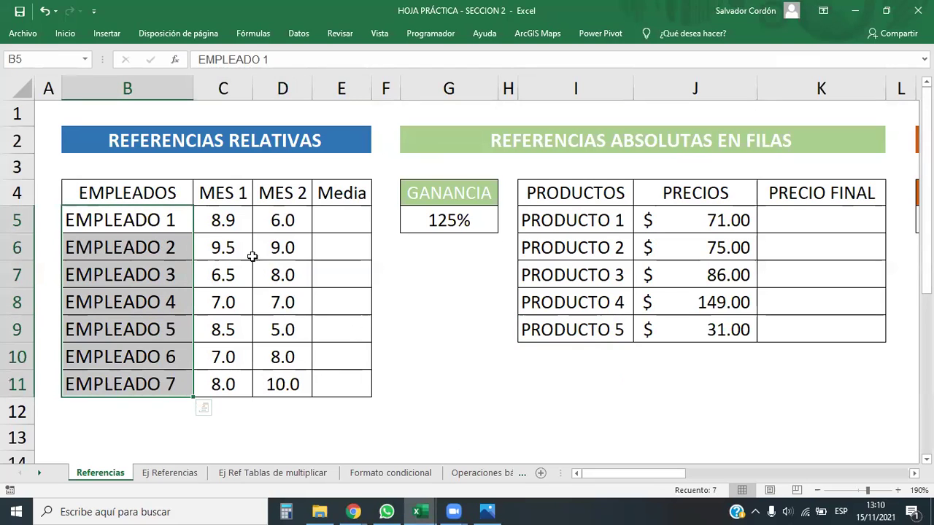
- Select the MES 1 and MES 2 scores C5:D11, then the whole columns C and D
mouse_move(236, 219)
left_mouse_down()
mouse_move(290, 365)
mouse_move(288, 382)
left_mouse_up()
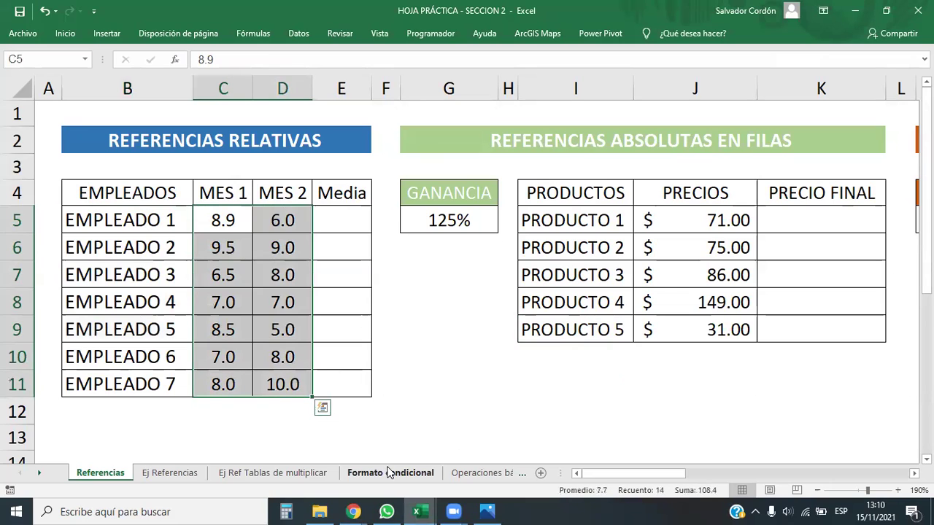
left_click(226, 88)
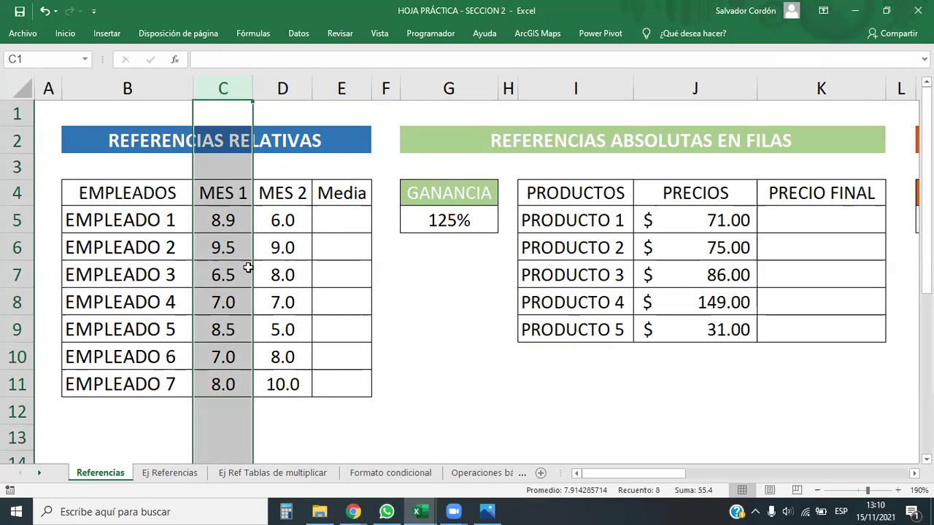
left_click(221, 210)
left_click(227, 88)
left_click(282, 88)
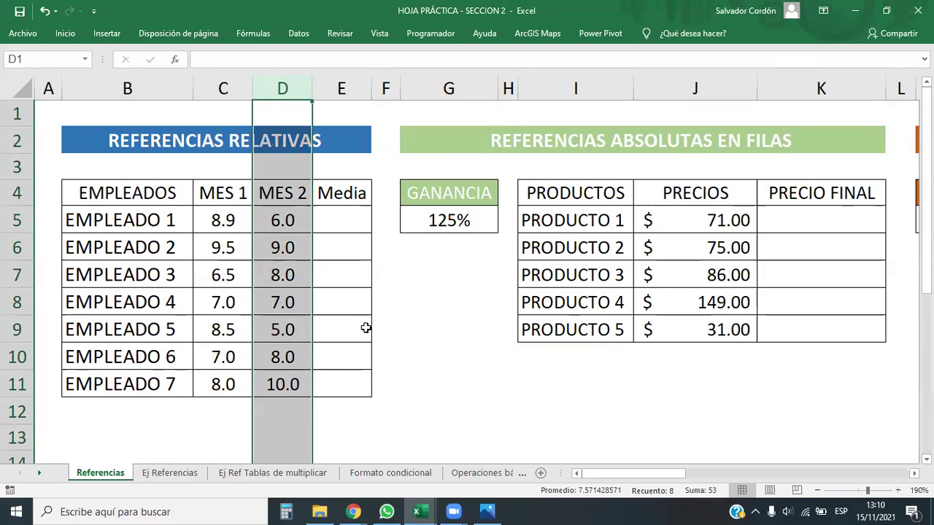
left_click(158, 217)
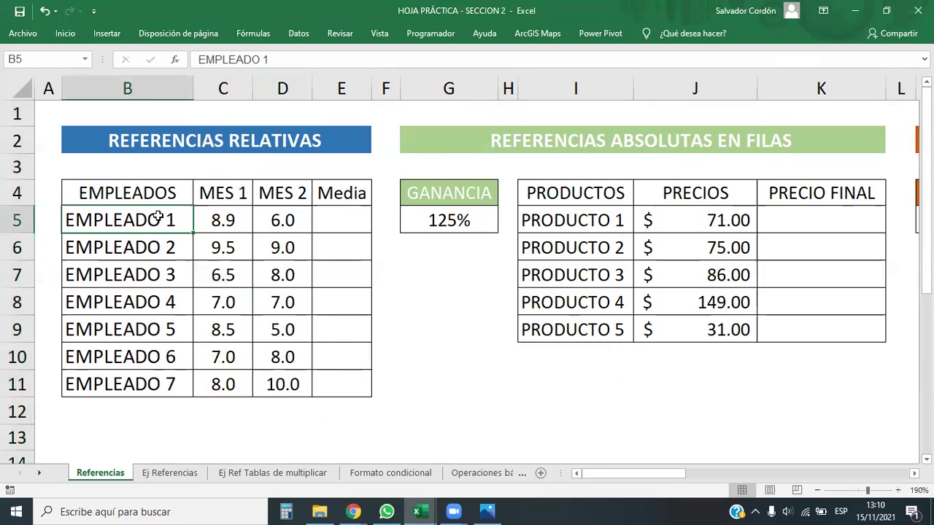
left_click(226, 88)
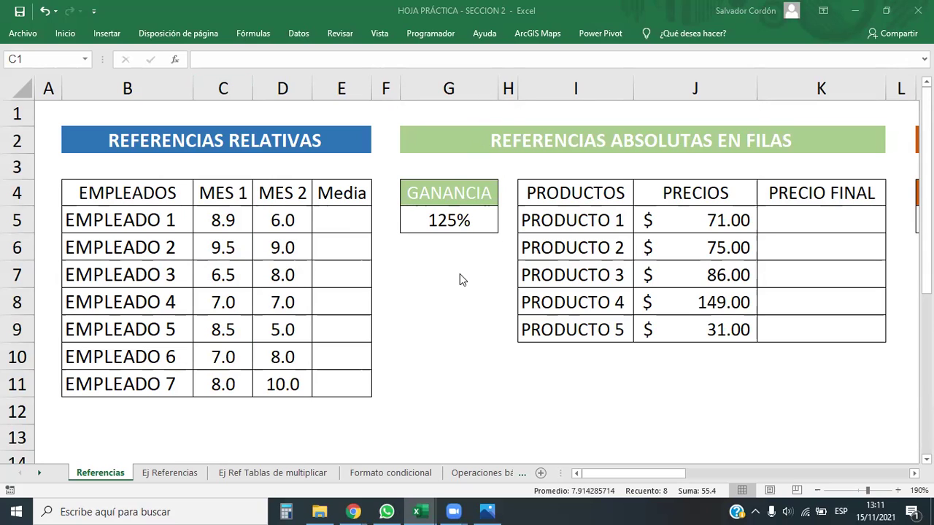
mouse_move(353, 511)
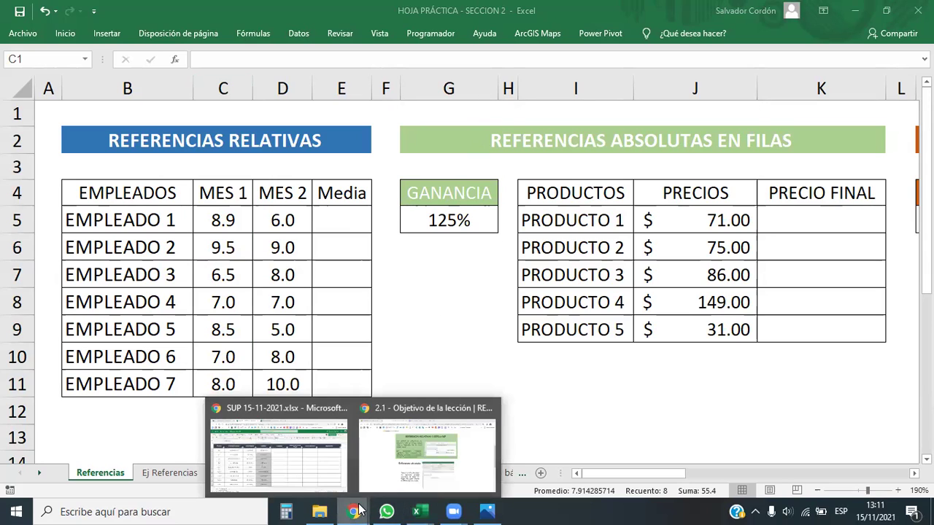
- Open lesson 2.2, download the PLANTILLA DE ACTIVIDADES SECCIÓN 2 workbook, and open it
left_click(405, 456)
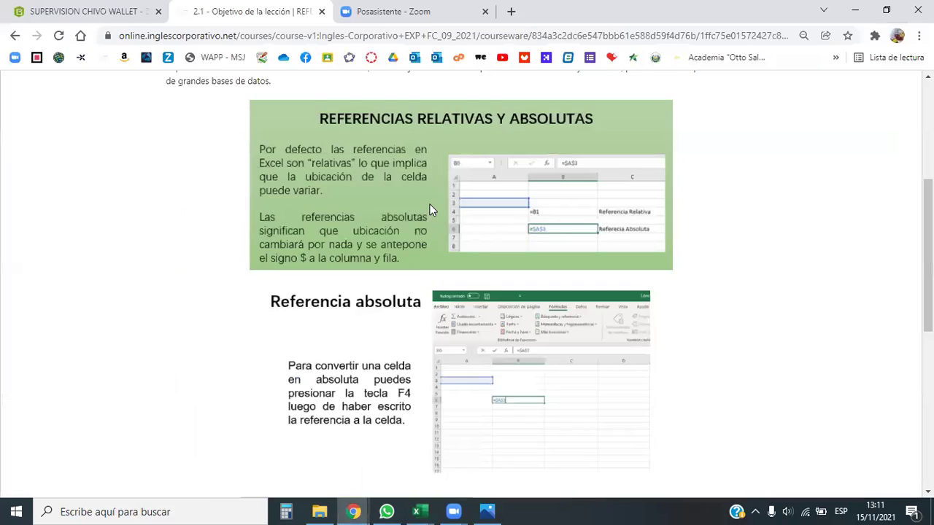
scroll(429, 211, "up", 3)
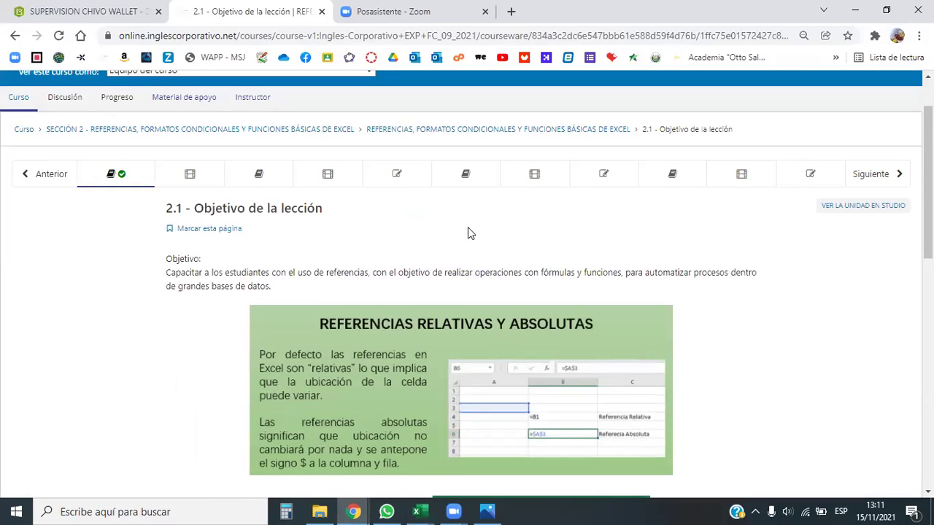
left_click(187, 181)
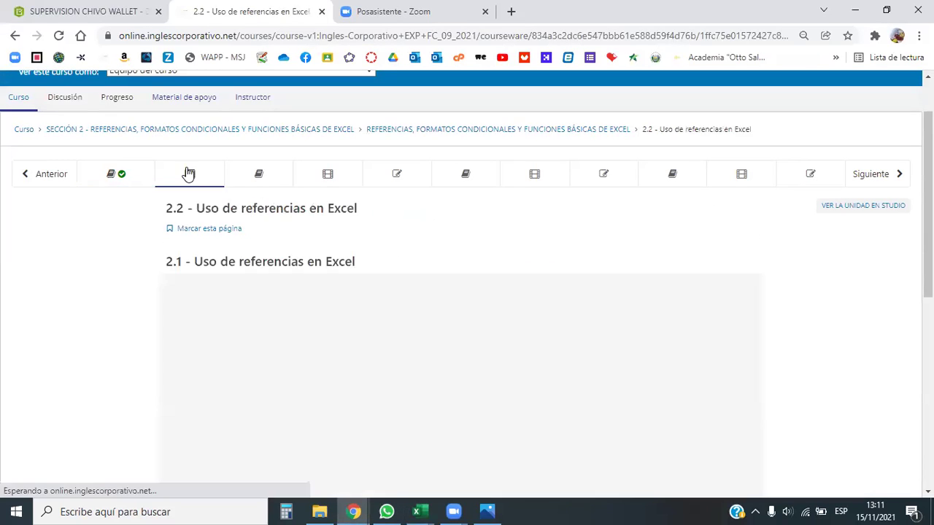
scroll(397, 231, "down", 4)
scroll(396, 231, "down", 1)
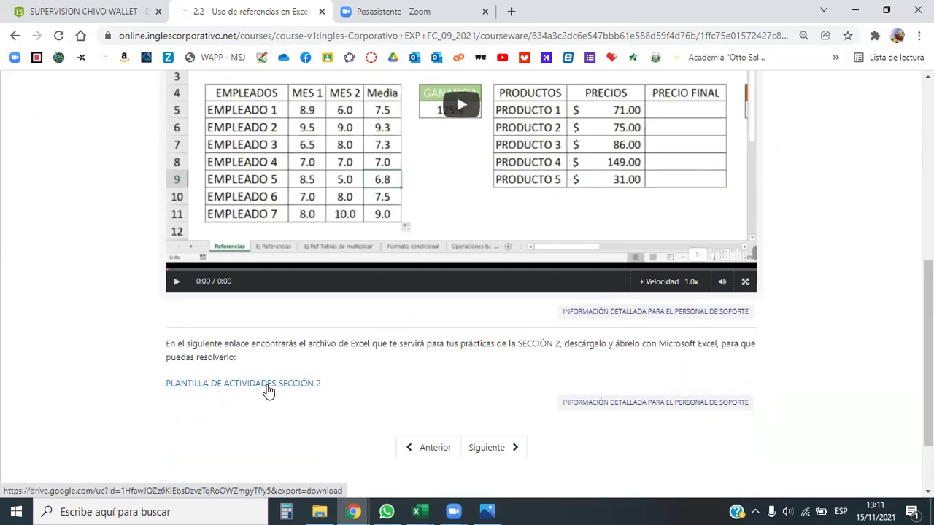
left_click(268, 392)
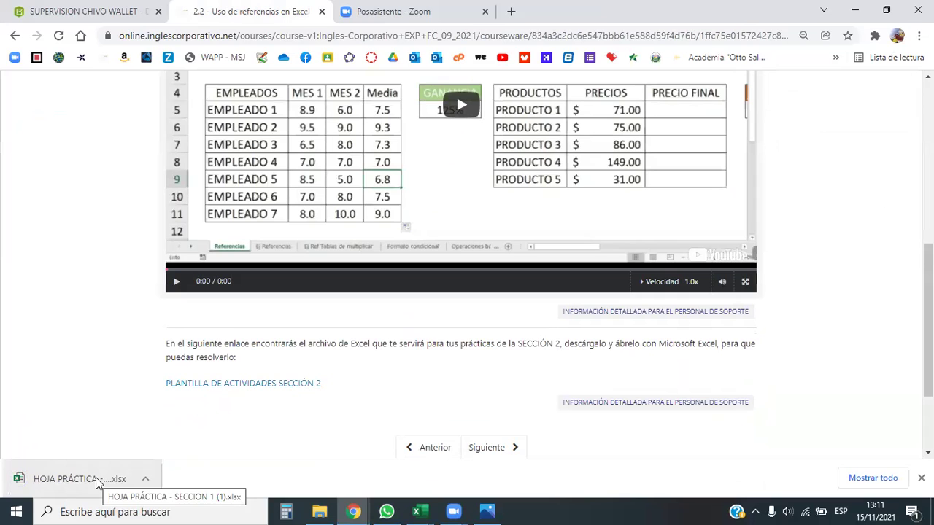
left_click(96, 478)
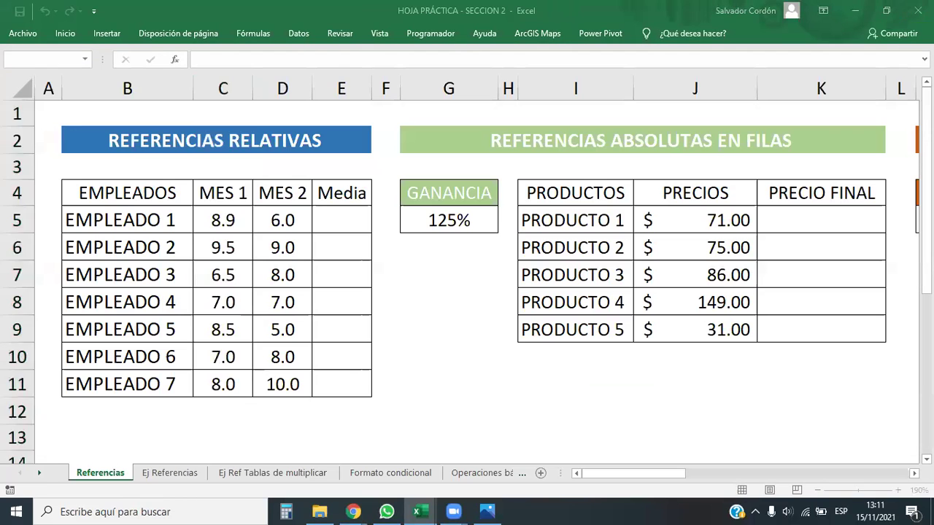
- Close the Protected View SECCION 1 (1) copy and minimize the SECCION 2 workbook
left_click(918, 10)
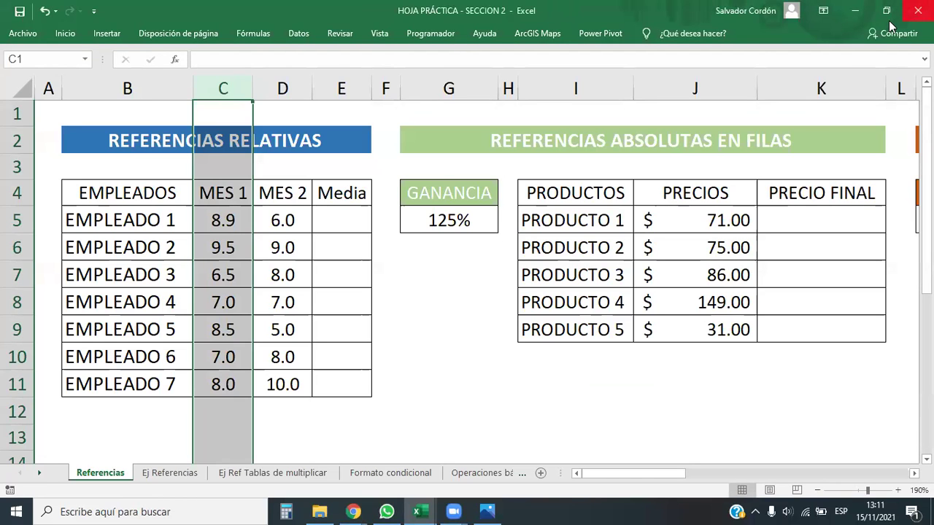
left_click(855, 10)
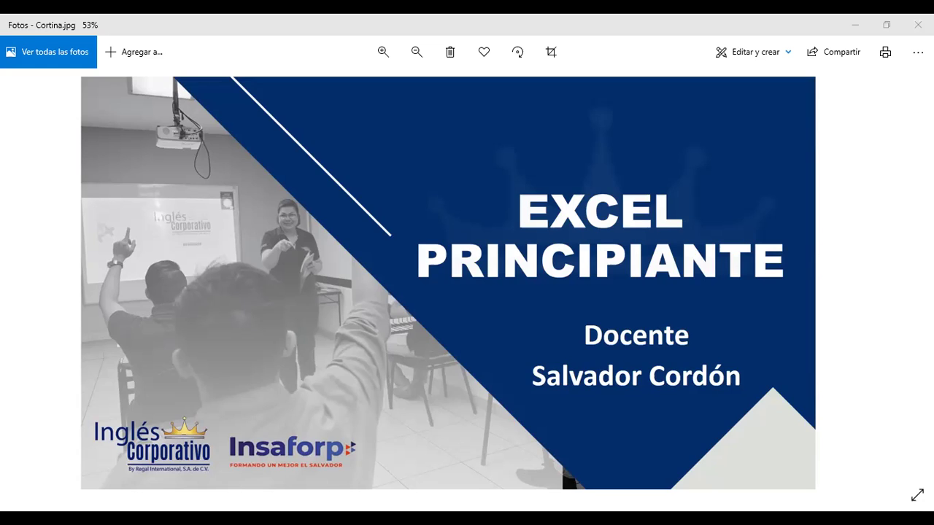
- Dismiss the Cortina.jpg title image and scroll lesson 2.2 down to the Sección 2 template link
key("Escape")
left_click(833, 9)
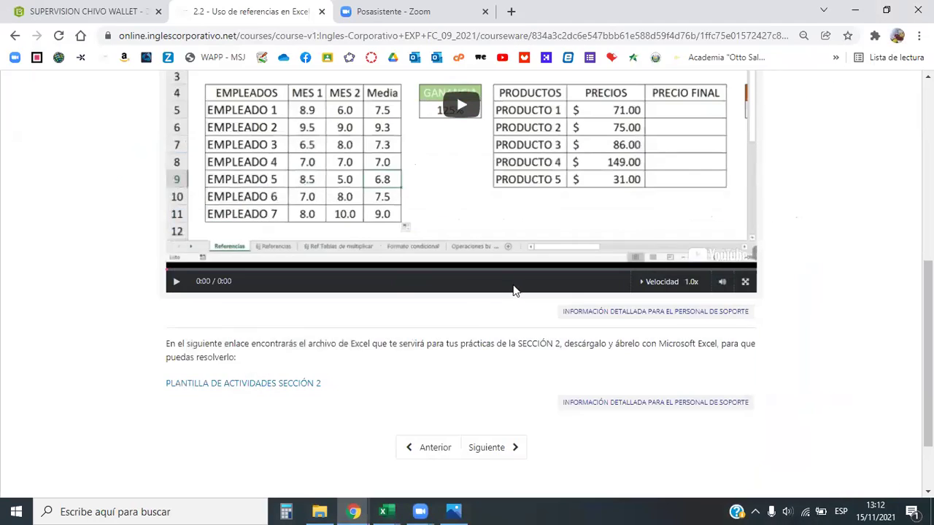
scroll(424, 377, "down", 2)
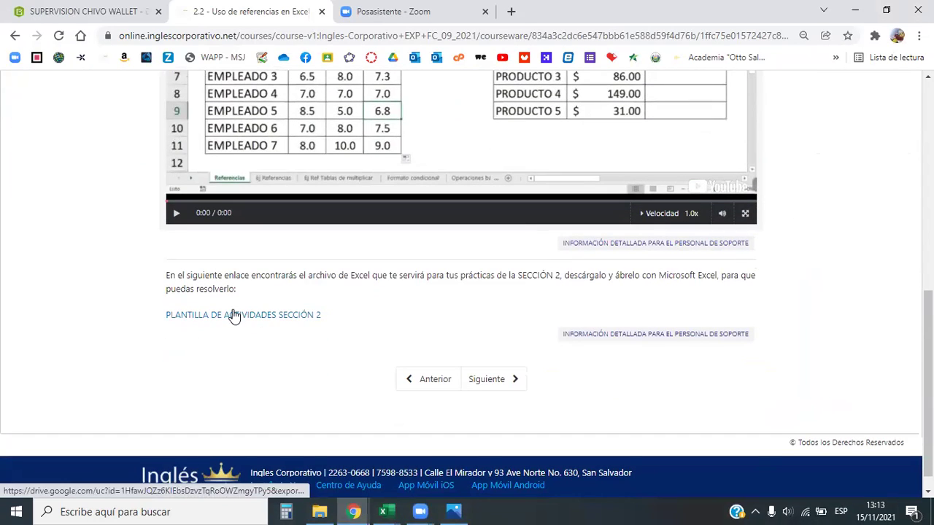
left_click(386, 511)
- Restore the HOJA PRÁCTICA - SECCION 2 workbook from its taskbar thumbnail
left_click(445, 467)
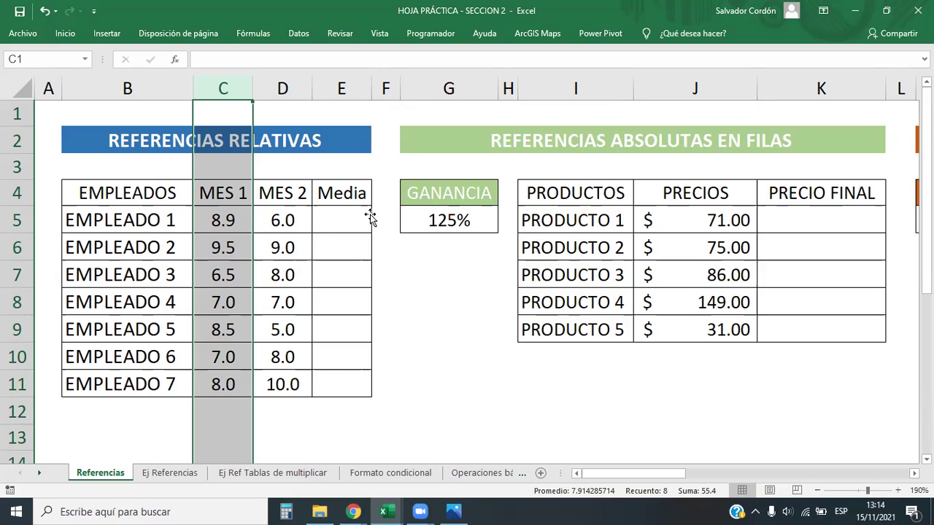
left_click(350, 193)
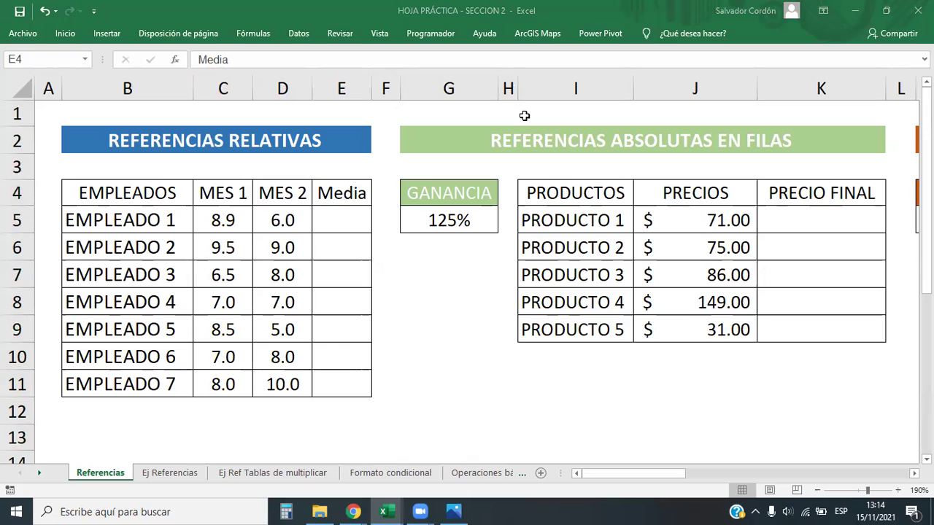
key("XF86AudioRaiseVolume")
key("XF86AudioRaiseVolume")
key("XF86AudioRaiseVolume")
key("XF86AudioRaiseVolume")
key("XF86AudioRaiseVolume")
key("XF86AudioRaiseVolume")
key("XF86AudioRaiseVolume")
key("XF86AudioRaiseVolume")
key("XF86AudioRaiseVolume")
key("XF86AudioRaiseVolume")
key("XF86AudioRaiseVolume")
key("XF86AudioRaiseVolume")
key("XF86AudioRaiseVolume")
left_click(319, 512)
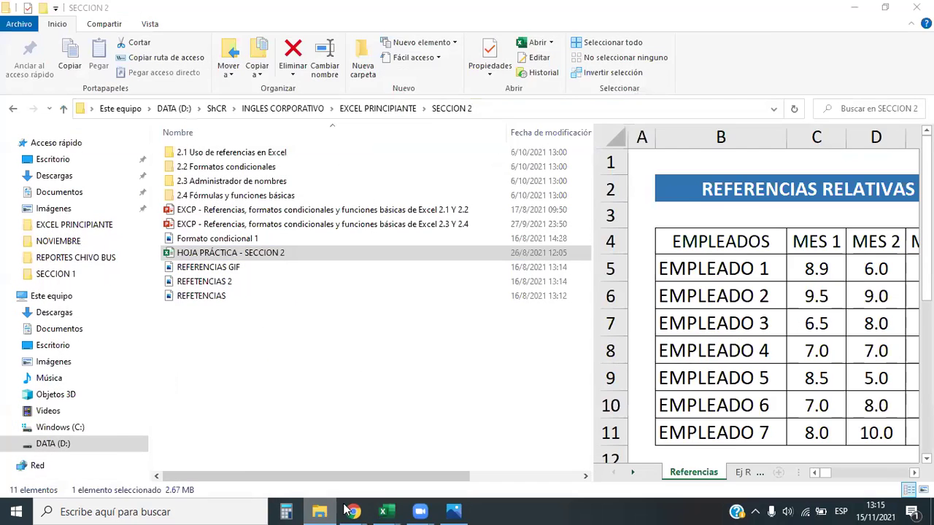
left_click(345, 509)
mouse_move(353, 512)
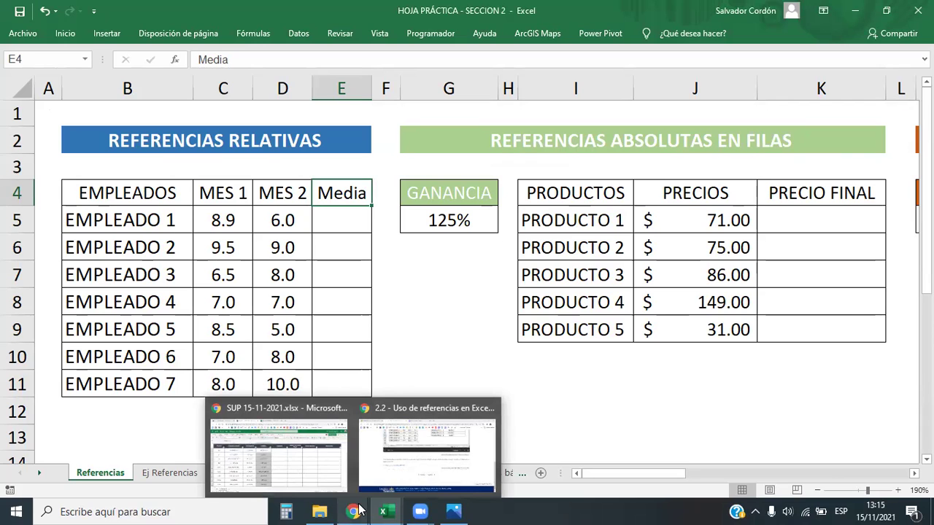
left_click(663, 431)
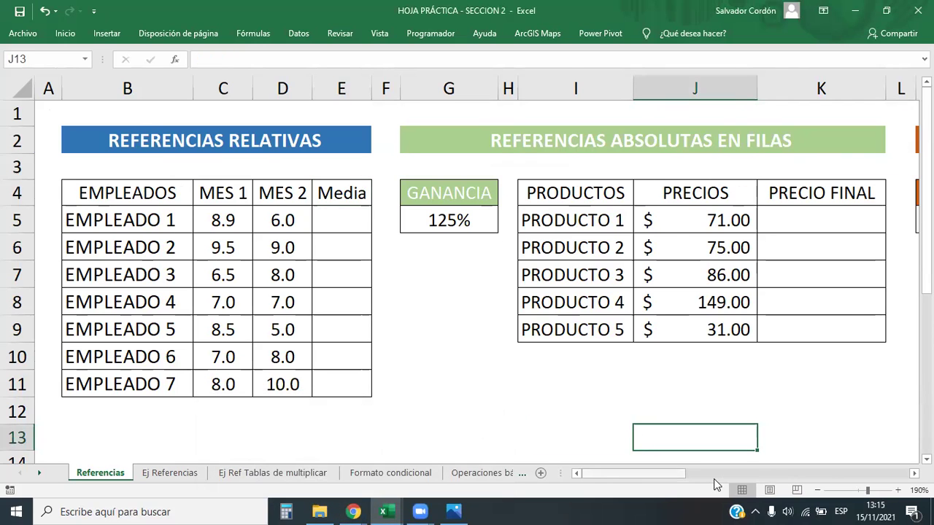
scroll(782, 478, "right", 5)
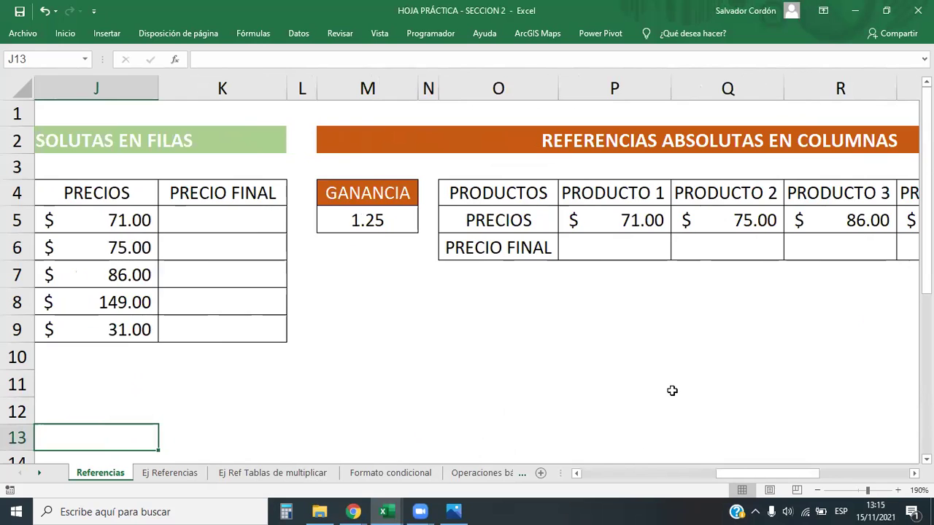
left_click(672, 391)
left_click(120, 93)
left_click(206, 346)
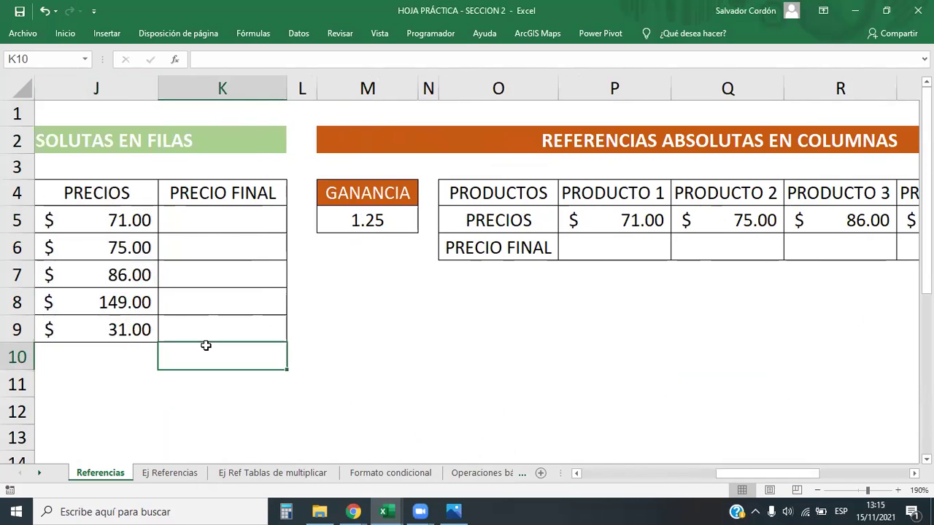
key("Left")
key("Left")
key("Left")
key("Left")
key("Left")
key("Left")
key("Left")
key("Left")
key("Left")
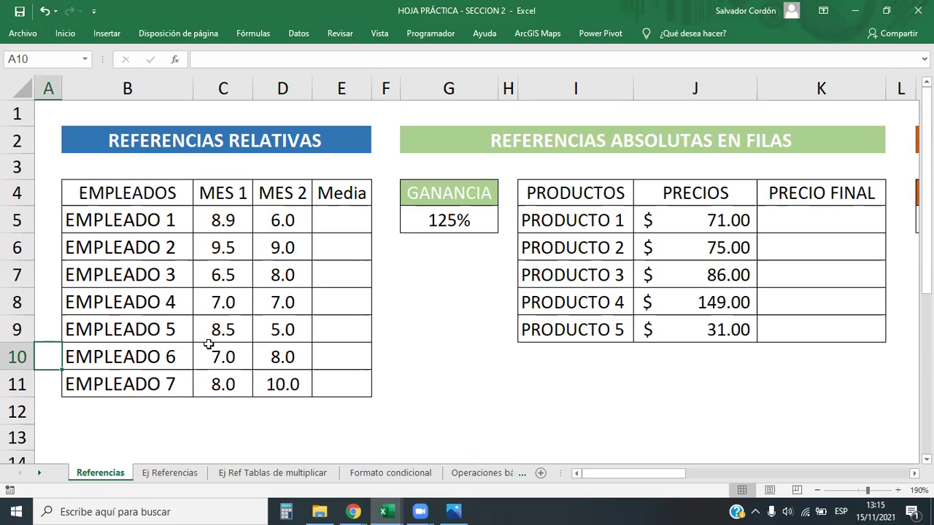
left_click(234, 223)
left_click(508, 439)
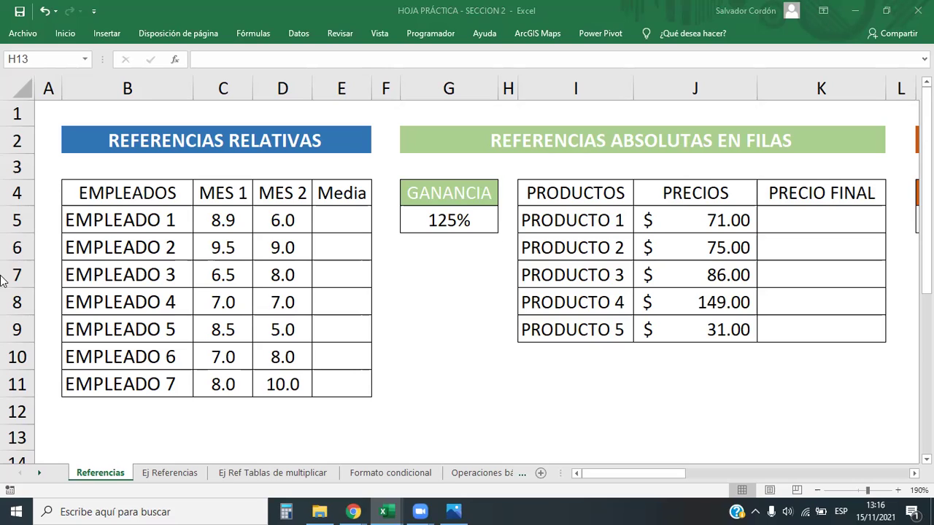
- Go from the Ej Referencias sheet back to the Referencias sheet tab
left_click(171, 475)
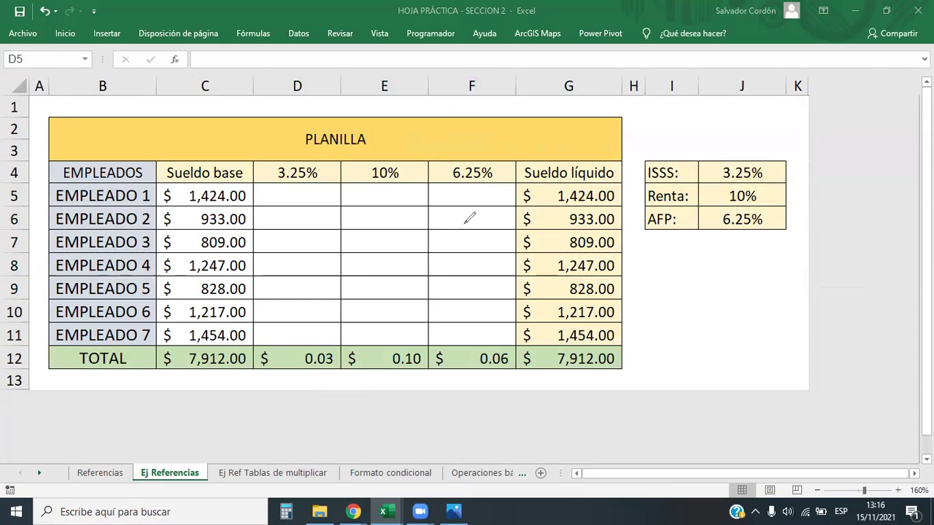
left_click_drag(43, 446, 253, 496)
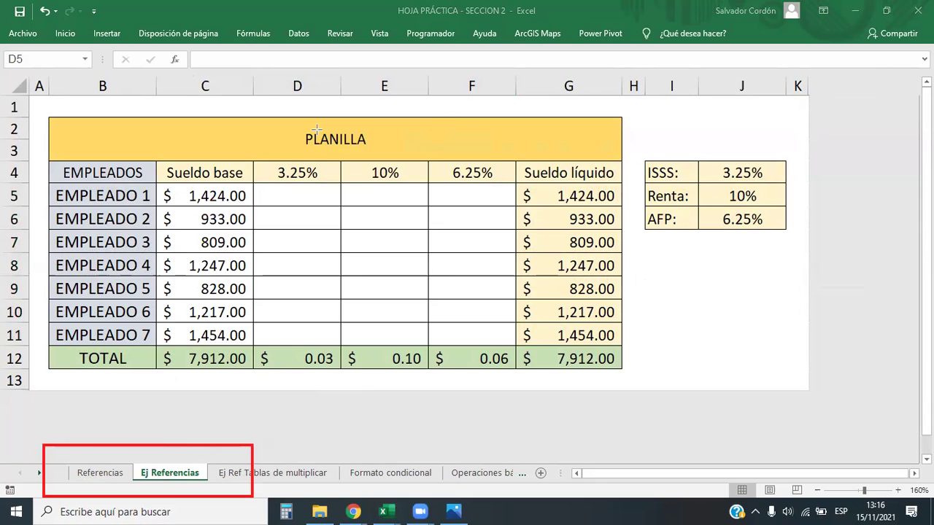
left_click(100, 474)
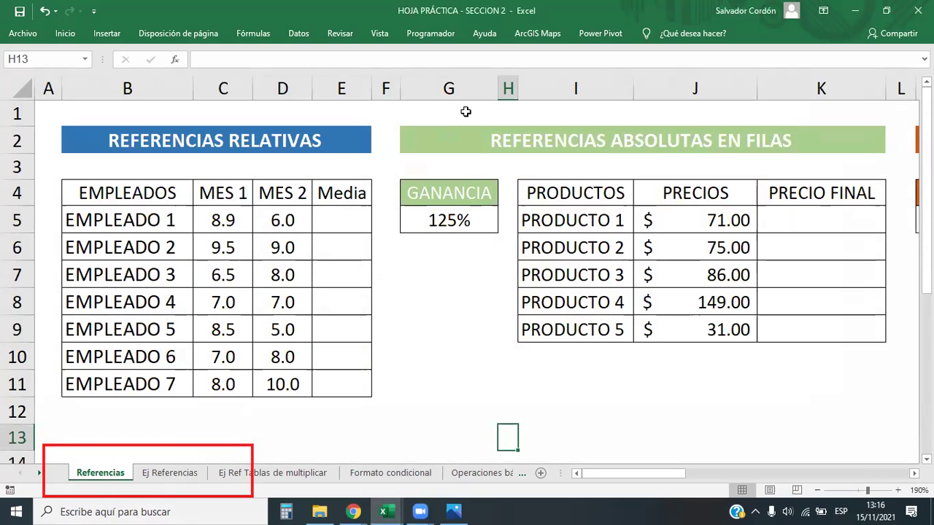
key("e")
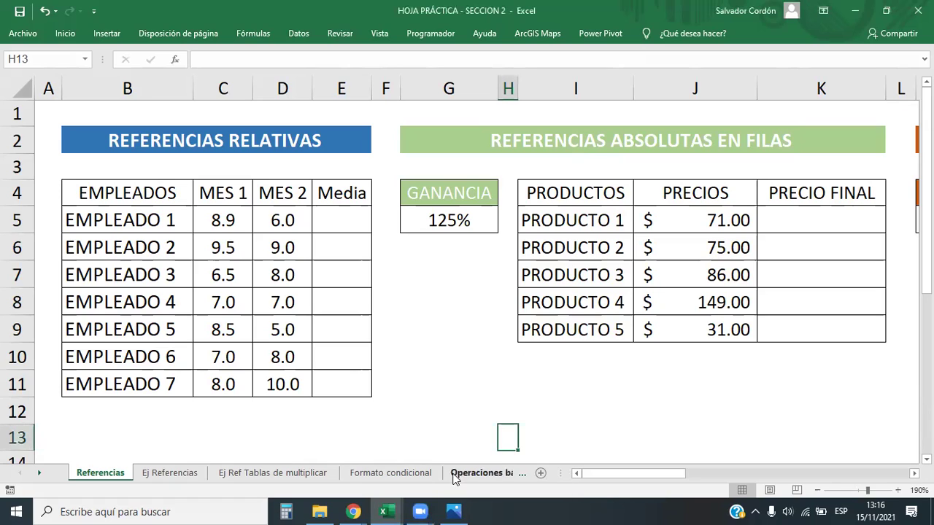
mouse_move(565, 473)
left_mouse_down()
mouse_move(539, 464)
mouse_move(151, 475)
mouse_move(313, 464)
mouse_move(598, 480)
mouse_move(379, 476)
mouse_move(573, 474)
left_mouse_up()
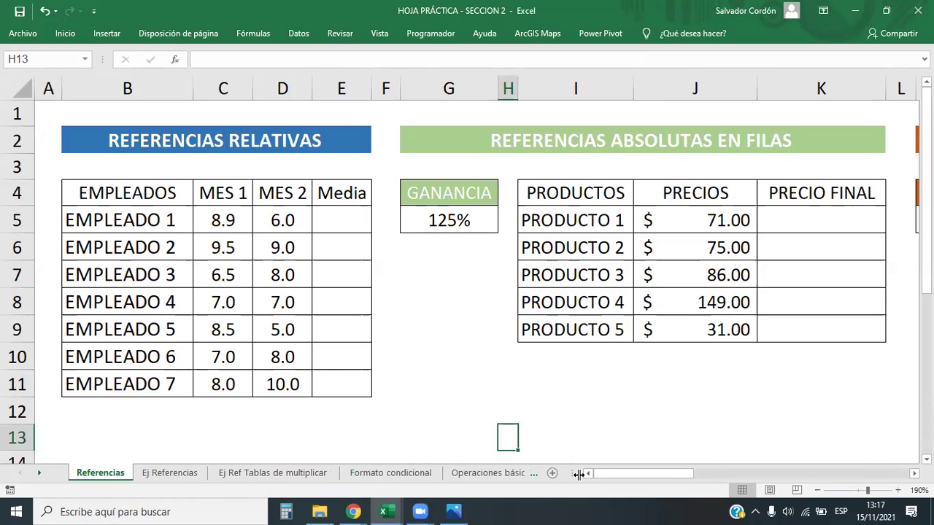
mouse_move(570, 475)
left_mouse_down()
mouse_move(656, 474)
mouse_move(160, 478)
mouse_move(735, 474)
mouse_move(708, 473)
left_mouse_up()
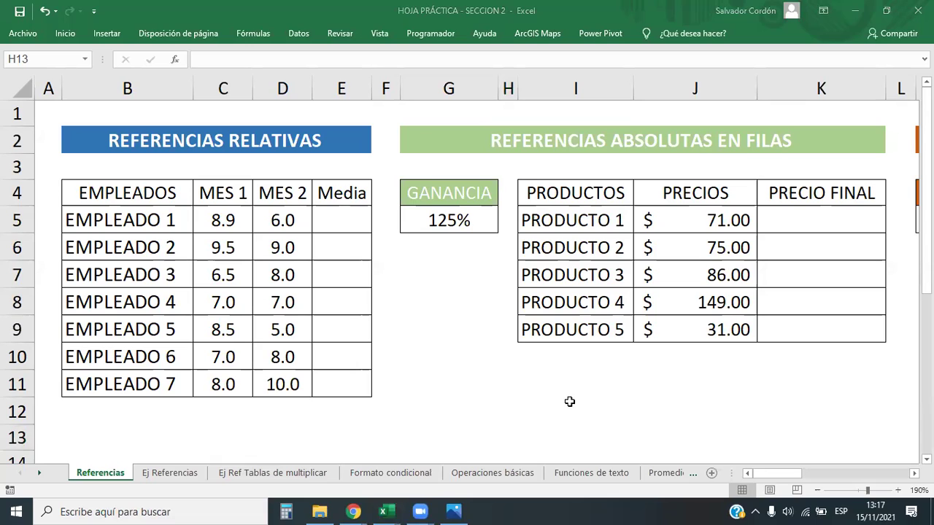
- Start a =PROMEDIO formula in E5, then cancel it with Esc
left_click(347, 225)
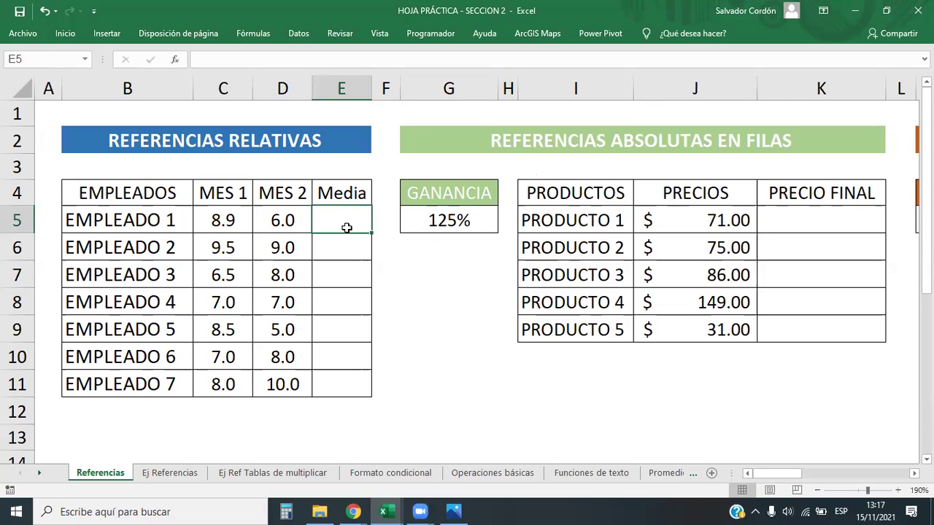
type("=PRO")
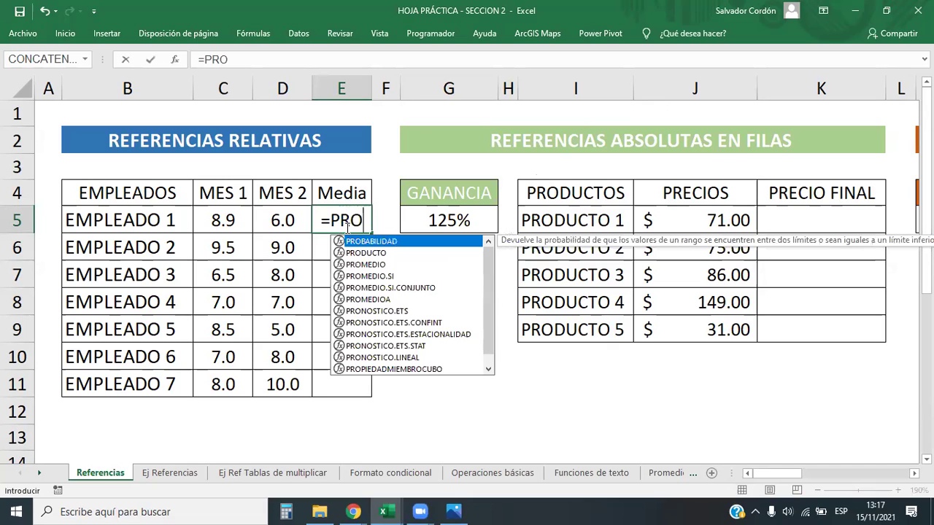
left_click(385, 264)
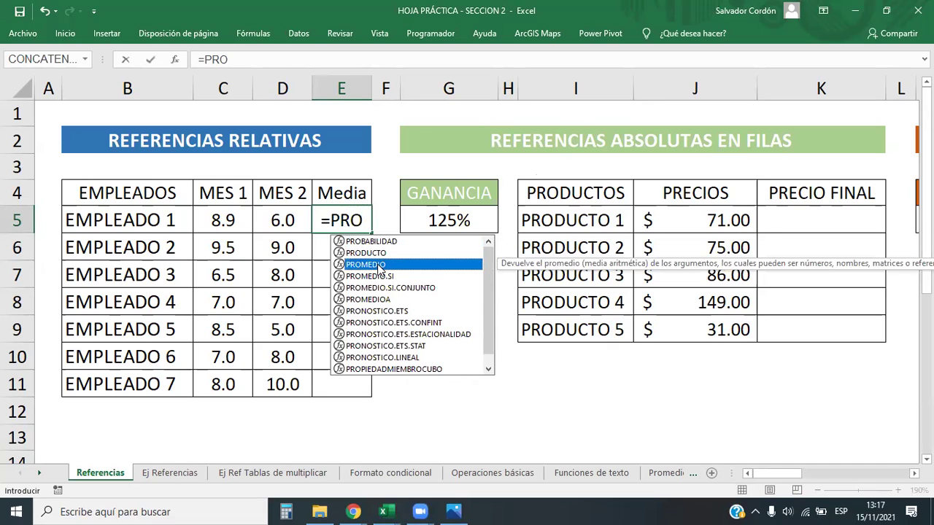
double_click(379, 265)
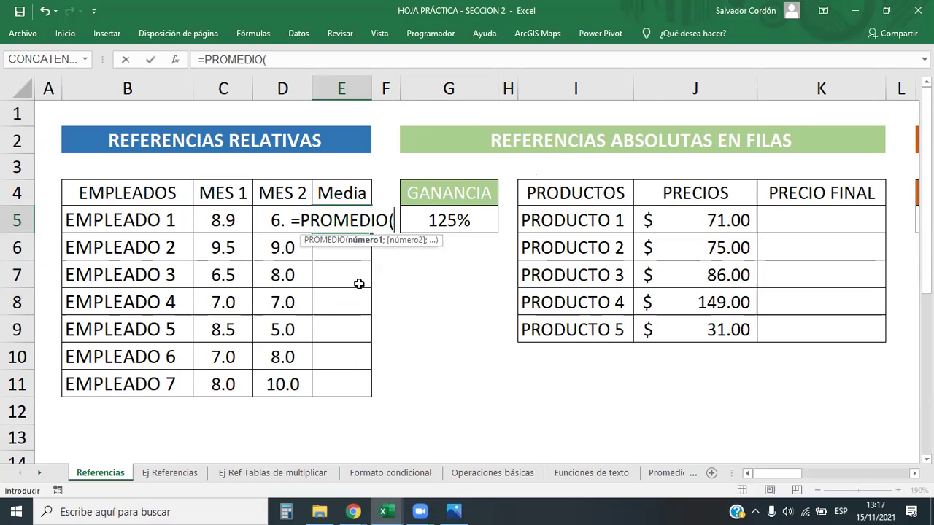
key("Escape")
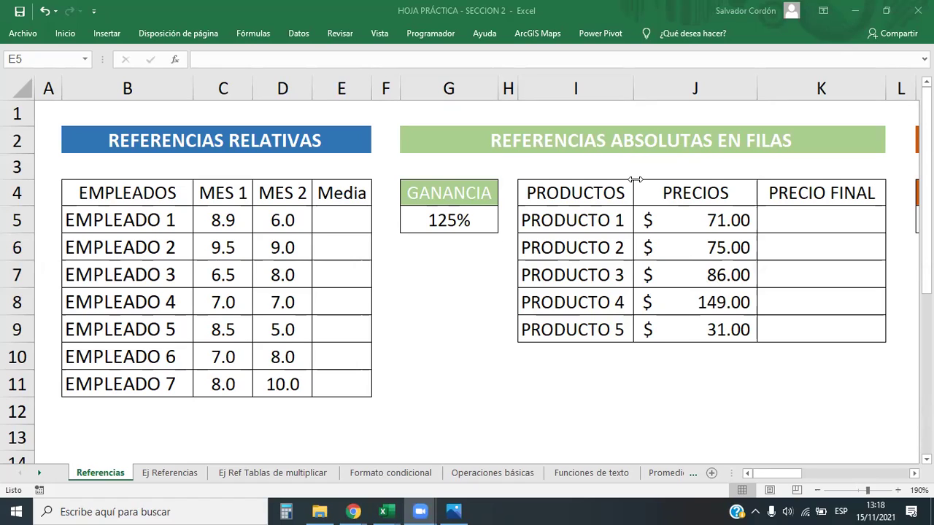
- Select C5:D5 to confirm 8.9 and 6.0 sum to 14.9, then launch Calculator
left_click(353, 223)
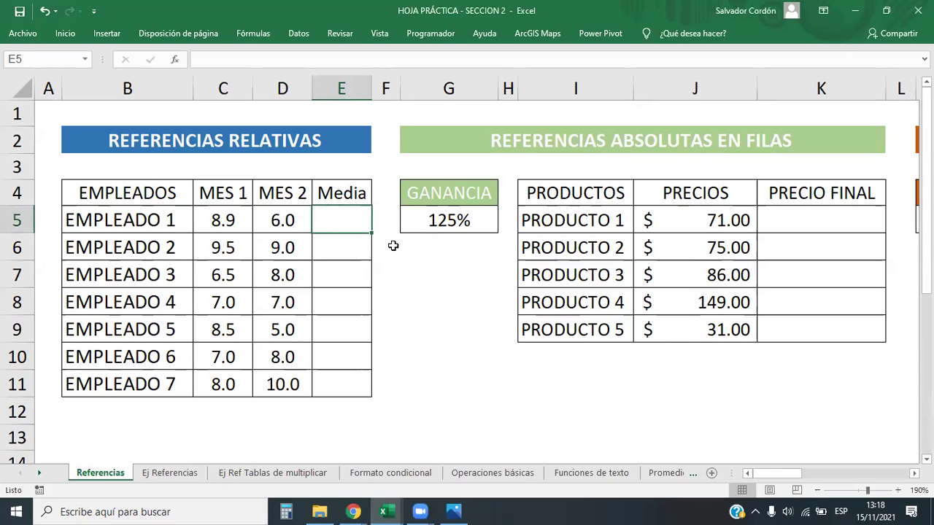
left_click(228, 223)
left_click(256, 212)
left_click(250, 212)
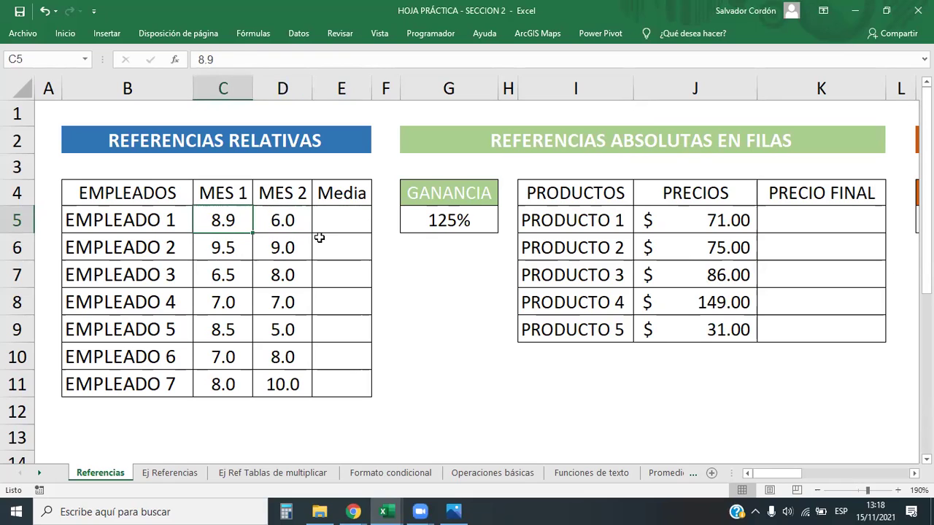
left_click(343, 217)
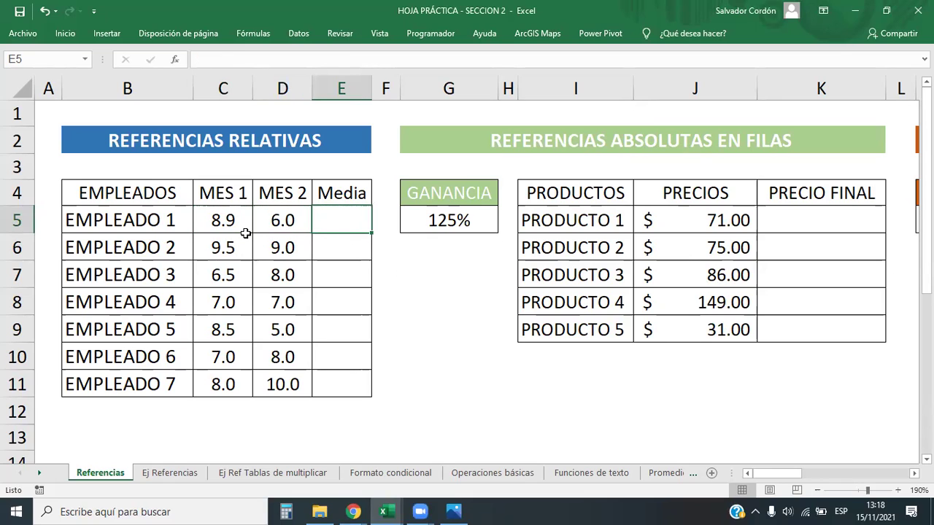
left_click_drag(245, 223, 277, 222)
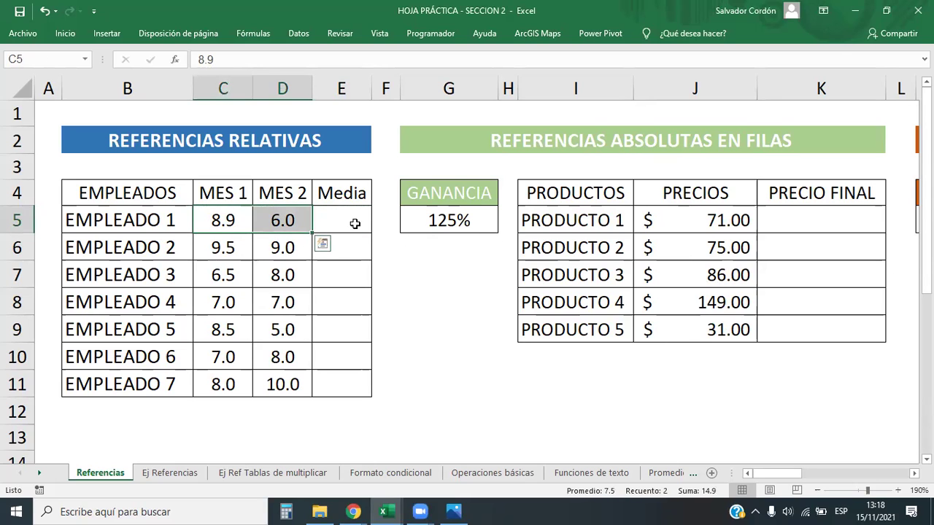
left_click(286, 511)
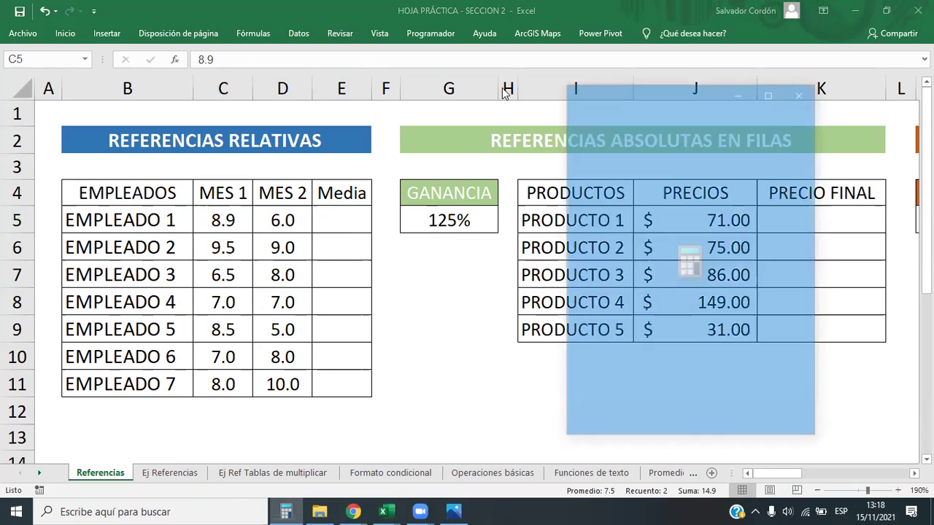
- Compute (8.9 + 6) ÷ 2 = 7.45 in Calculator, then return to the Excel sheet at E5
type("8.9+6=")
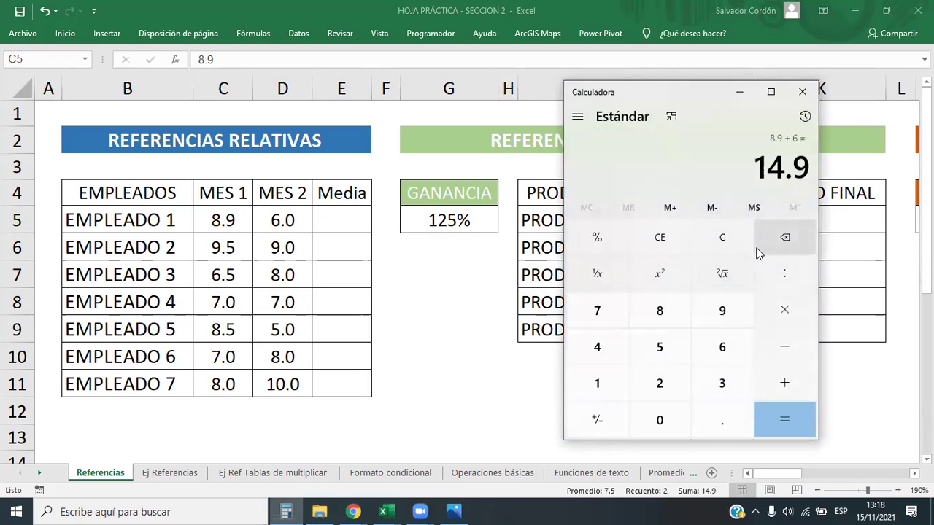
type("/2")
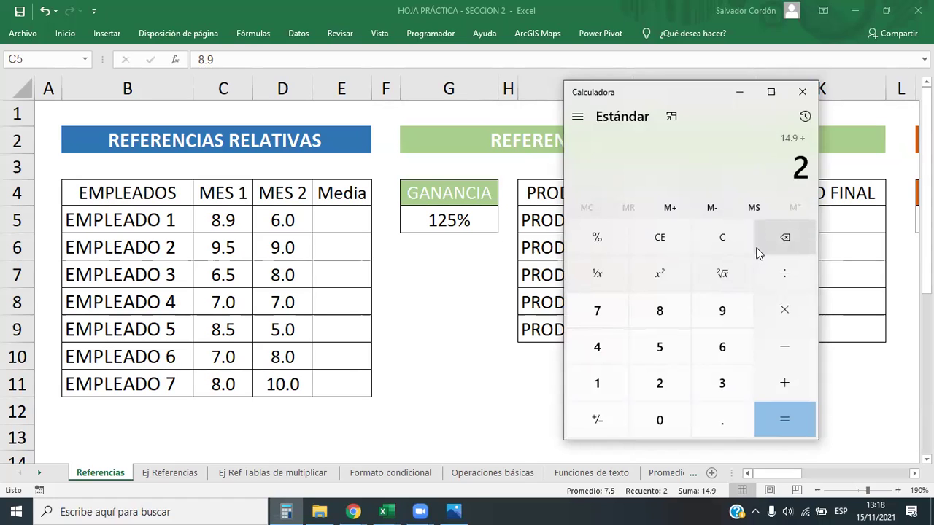
key("Return")
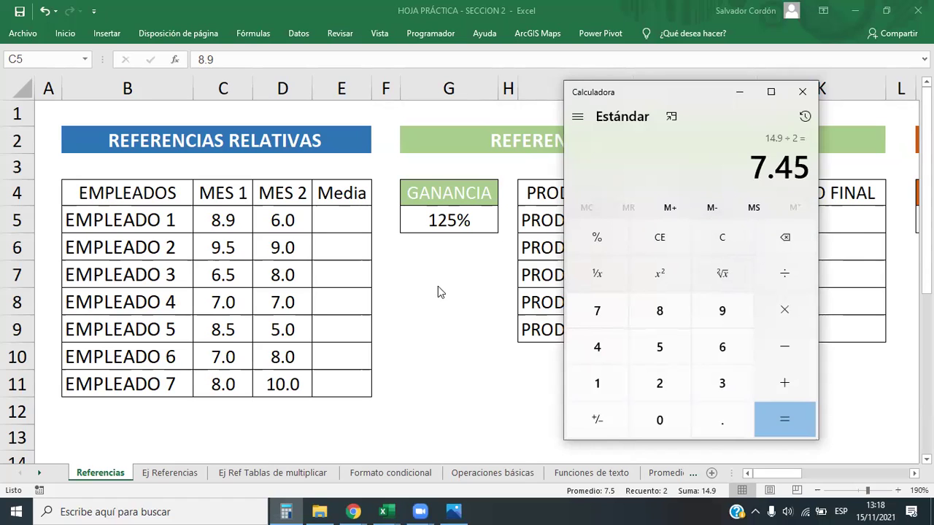
left_click(342, 224)
left_click(342, 224)
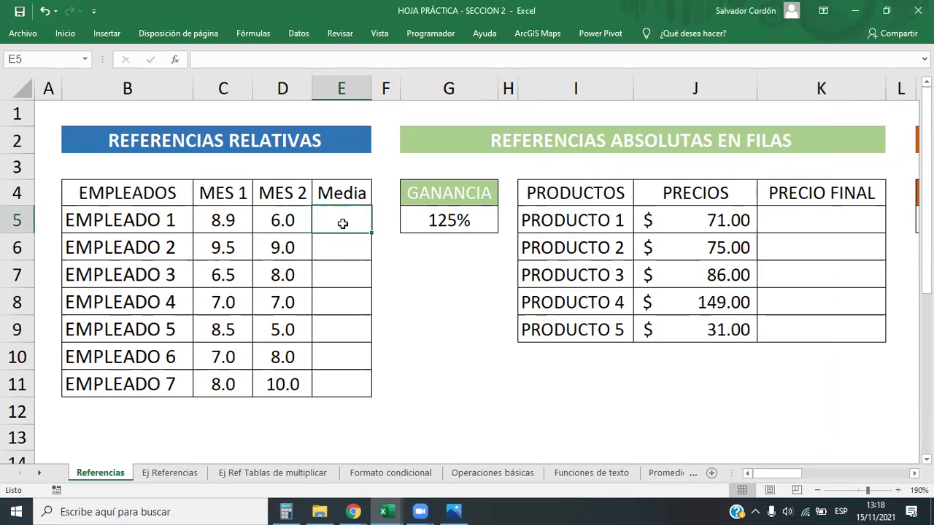
- Enter =PROMEDIO(C5:D5) in E5 so it shows 7.5
type("=pro")
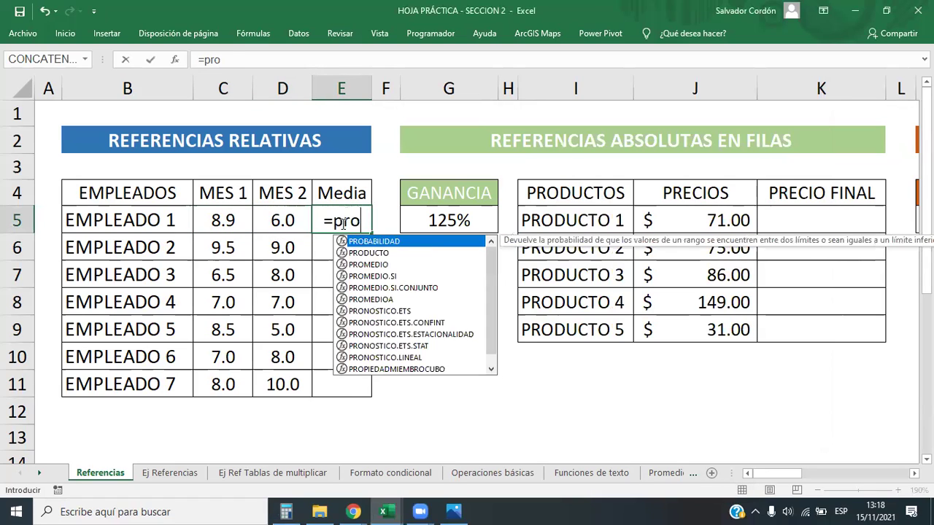
type("me")
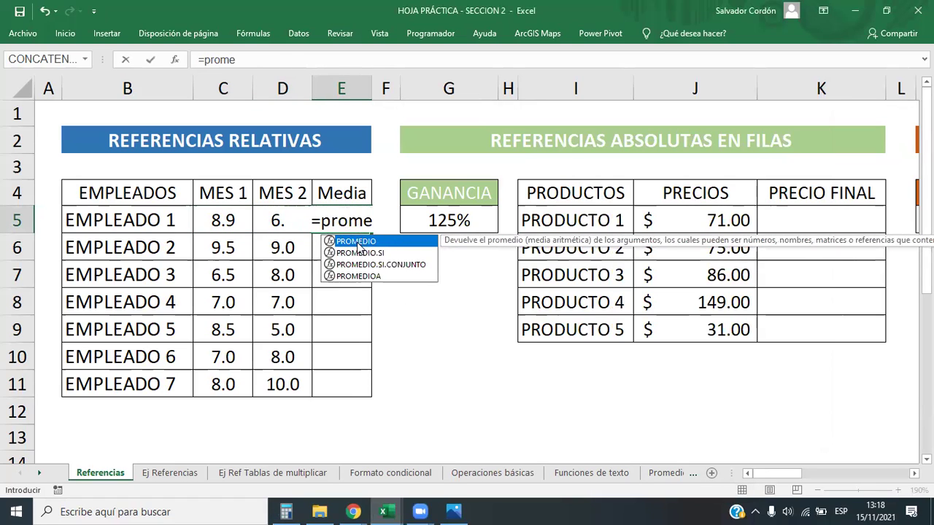
double_click(357, 243)
left_click_drag(226, 222, 302, 223)
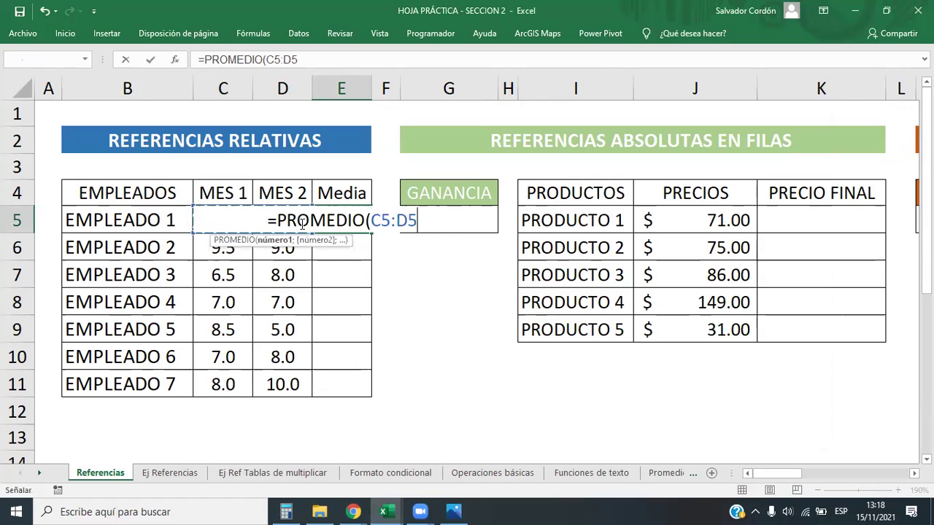
type(")")
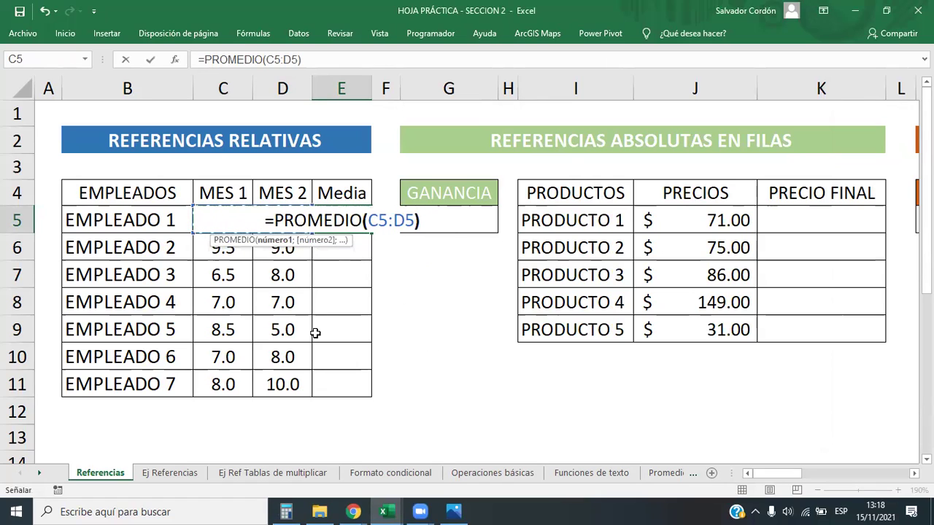
key("Return")
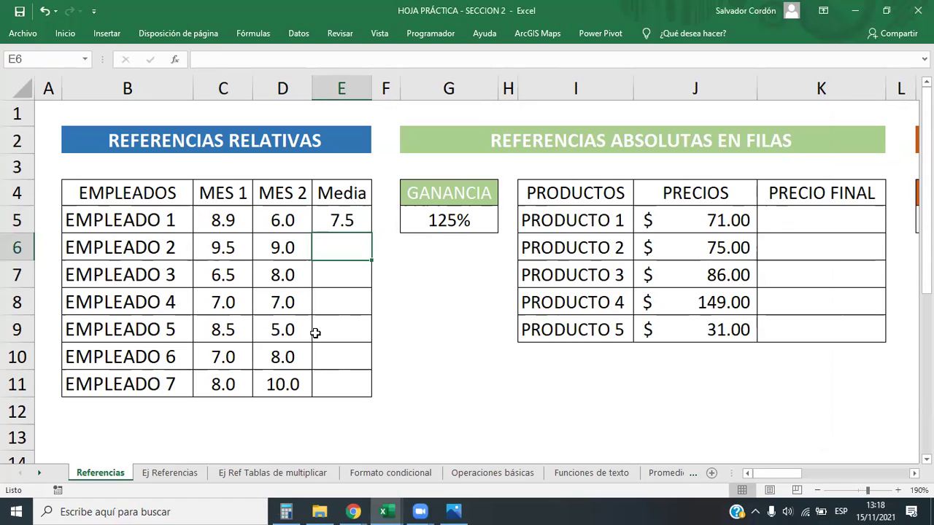
left_click(338, 227)
- Place Calculator beside the Media column and highlight the .45 of 7.45 against E5's 7.5
key("alt+Tab")
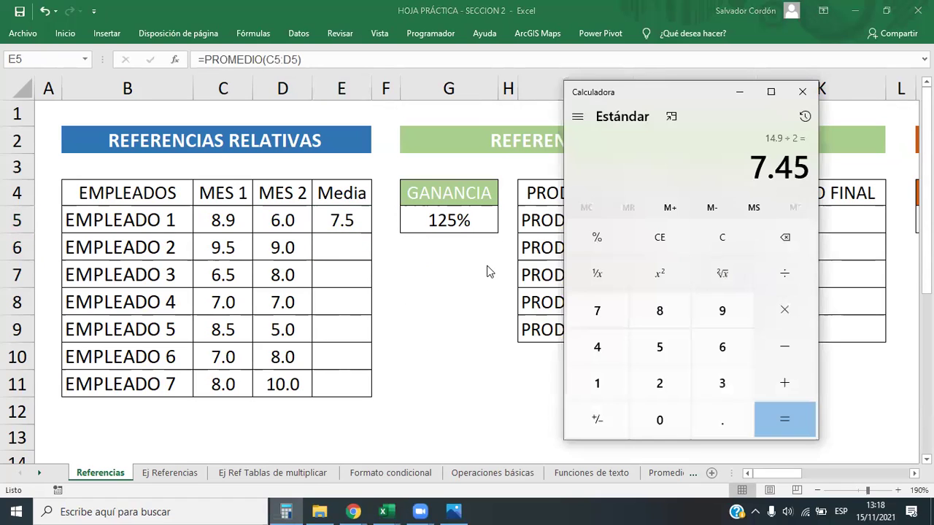
left_click_drag(657, 94, 495, 76)
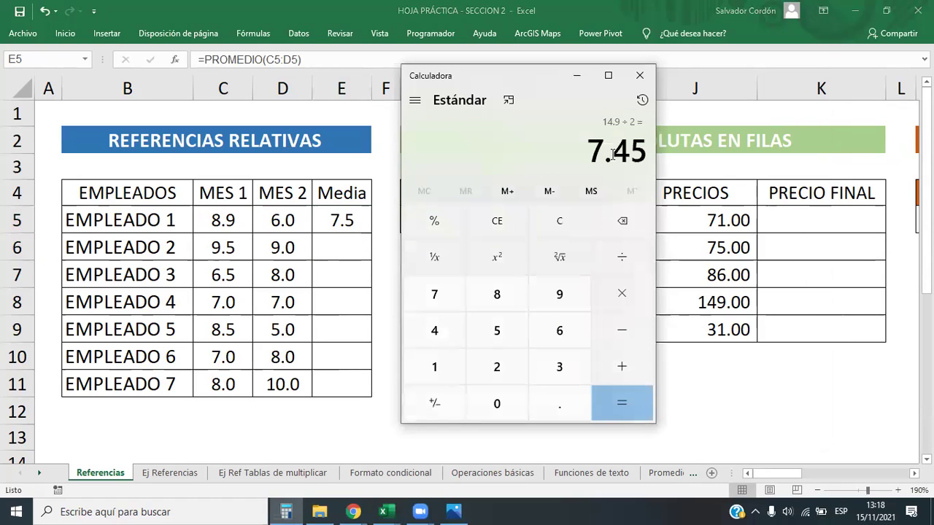
left_click_drag(611, 151, 646, 179)
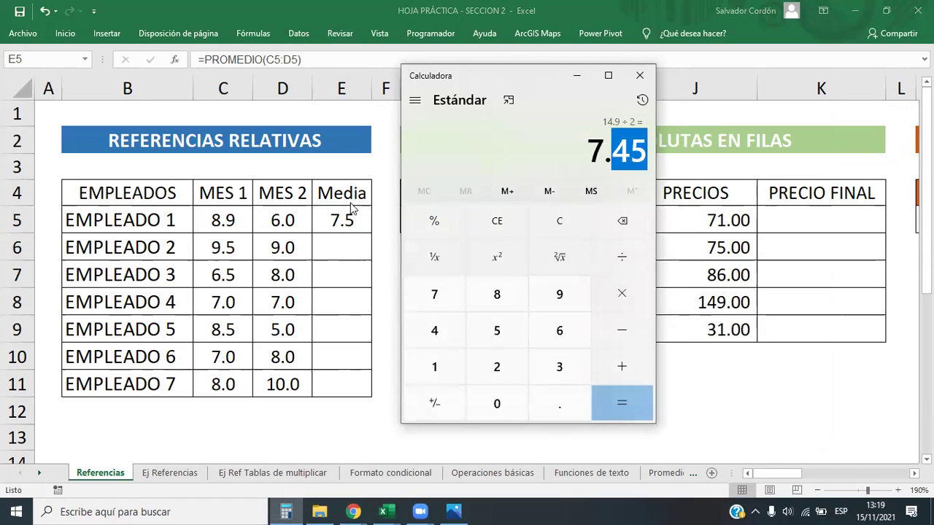
left_click(354, 223)
key("alt+Tab")
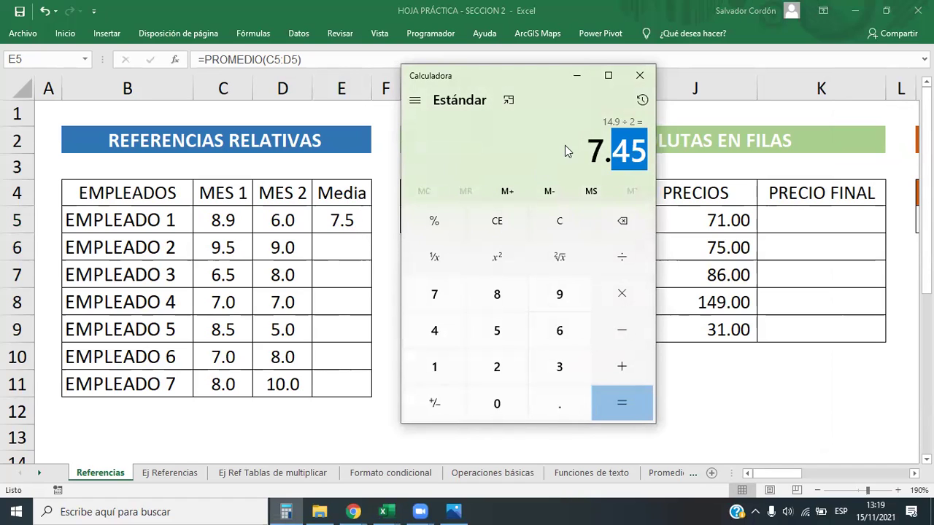
- Close Calculator and reselect E5 to show its formula
left_click(640, 75)
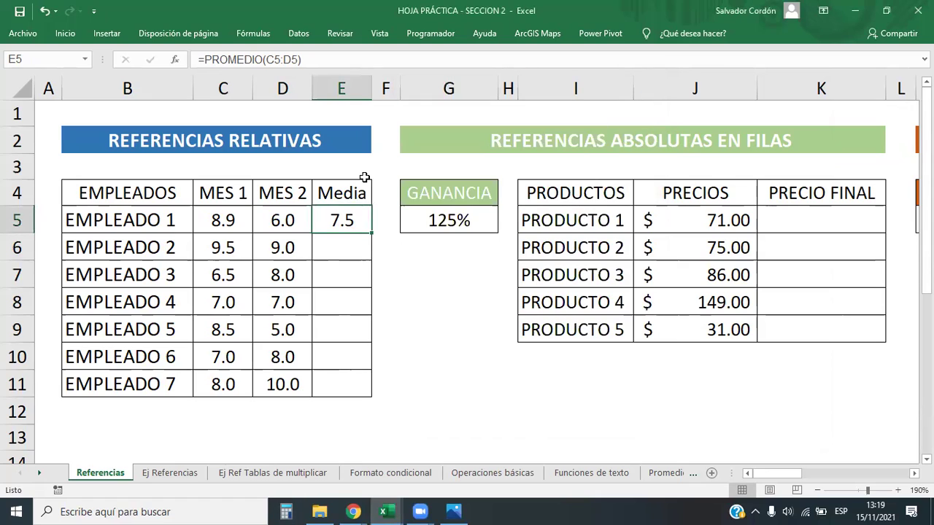
left_click(349, 239)
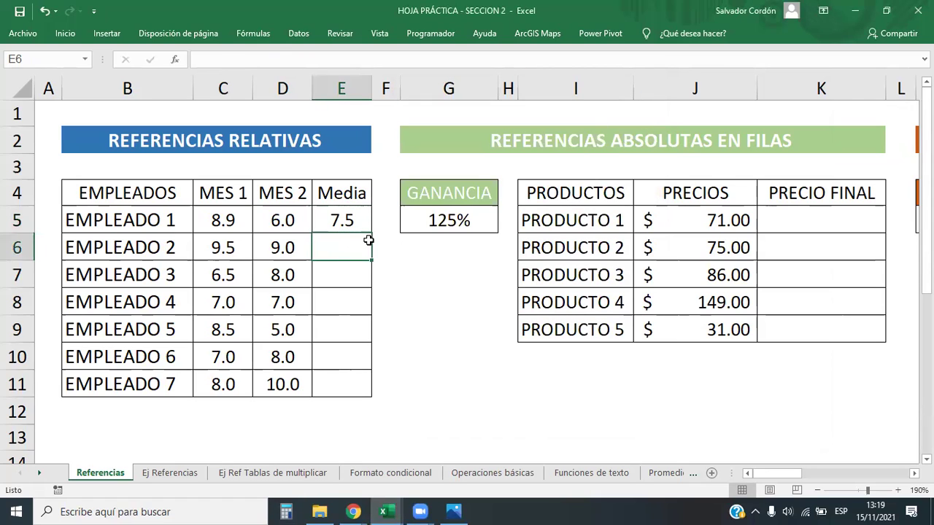
left_click(347, 221)
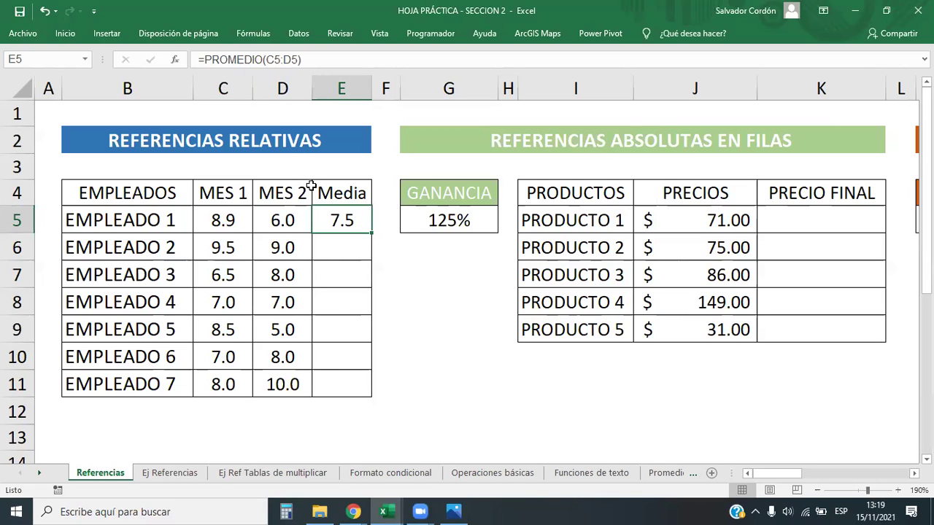
- Replace E5's content with =(C5+D5)/2, still showing 7.5
key("Delete")
type("=")
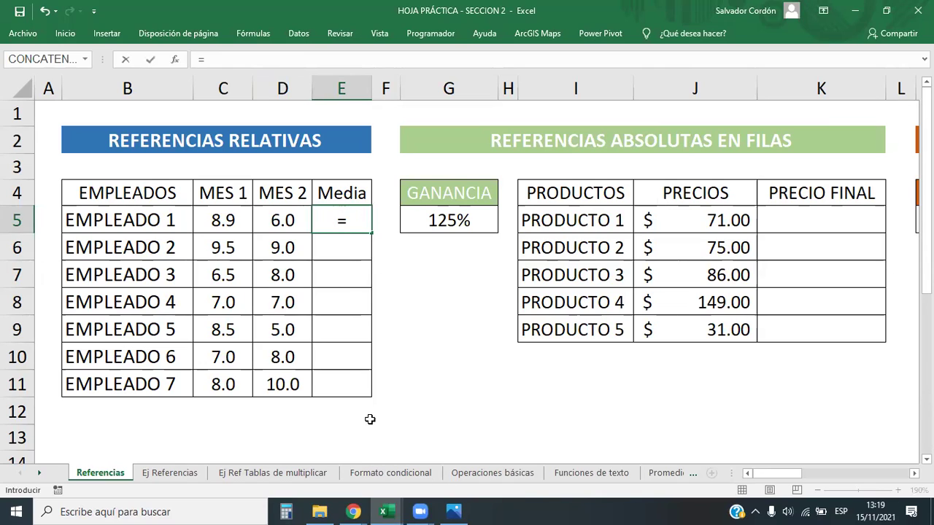
type("(")
left_click(226, 220)
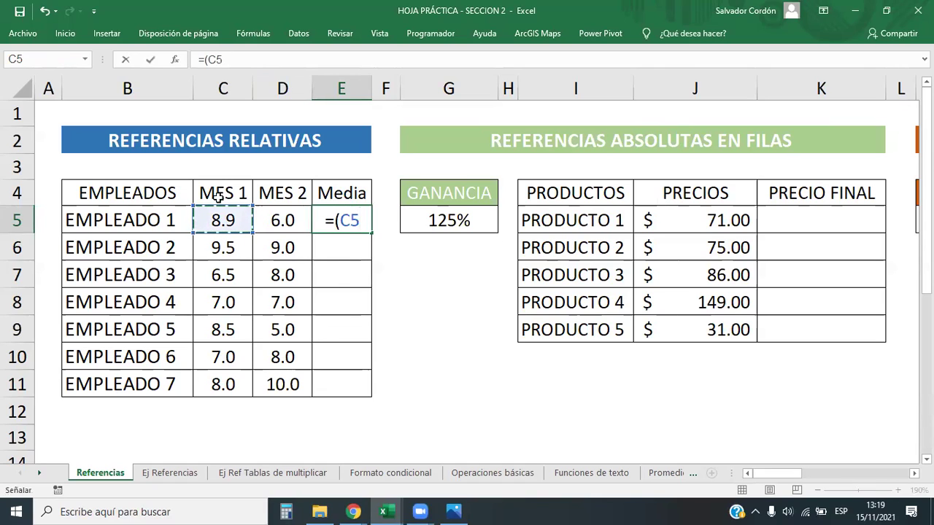
type("+")
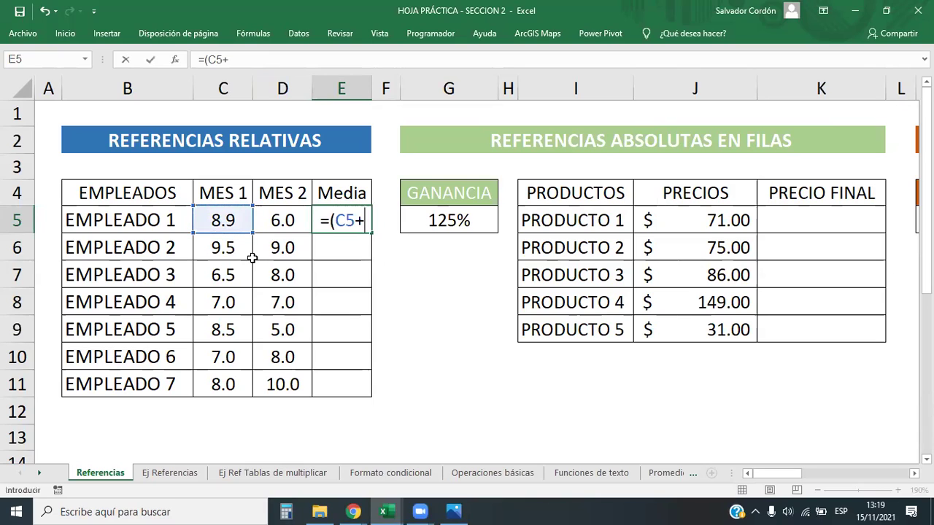
left_click(289, 226)
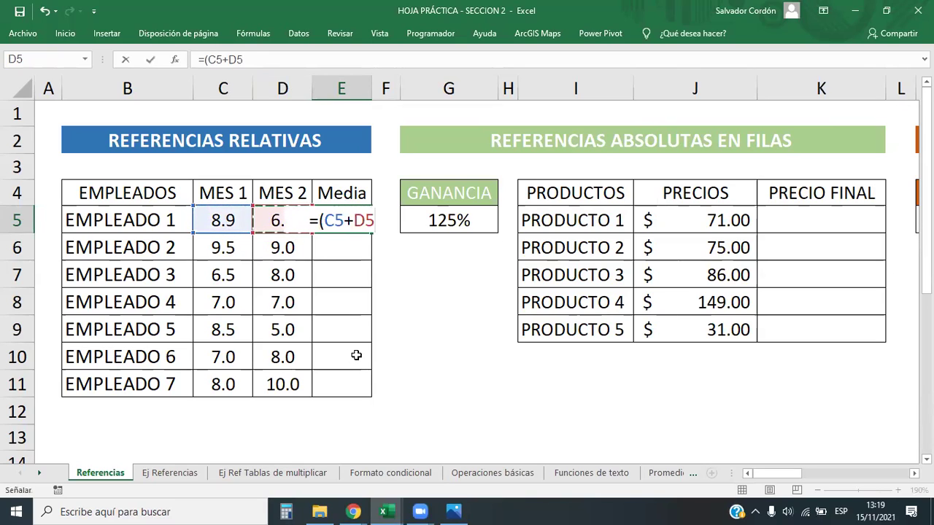
type(")")
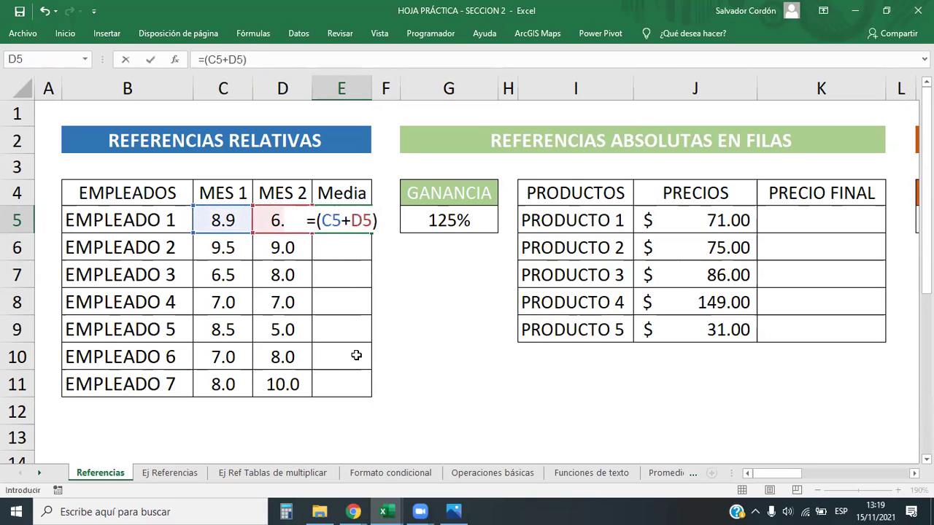
type("/2")
key("Return")
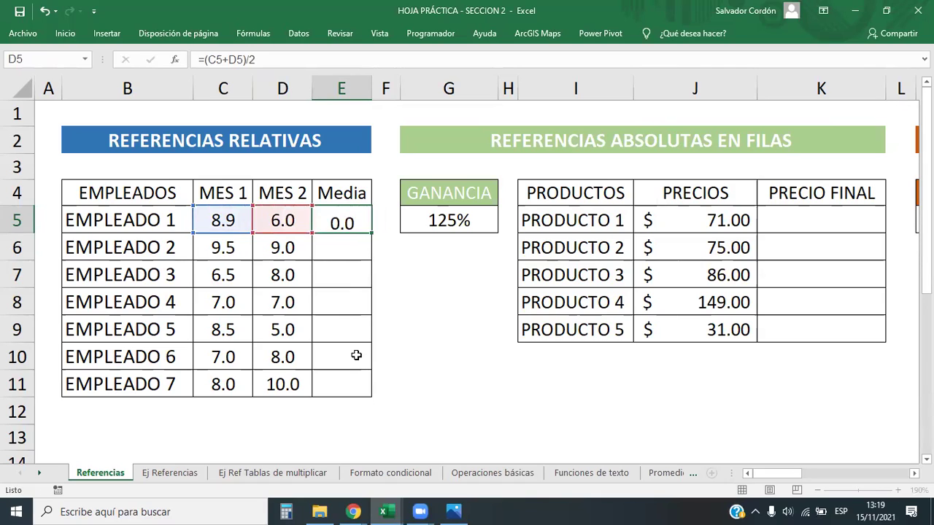
left_click(340, 217)
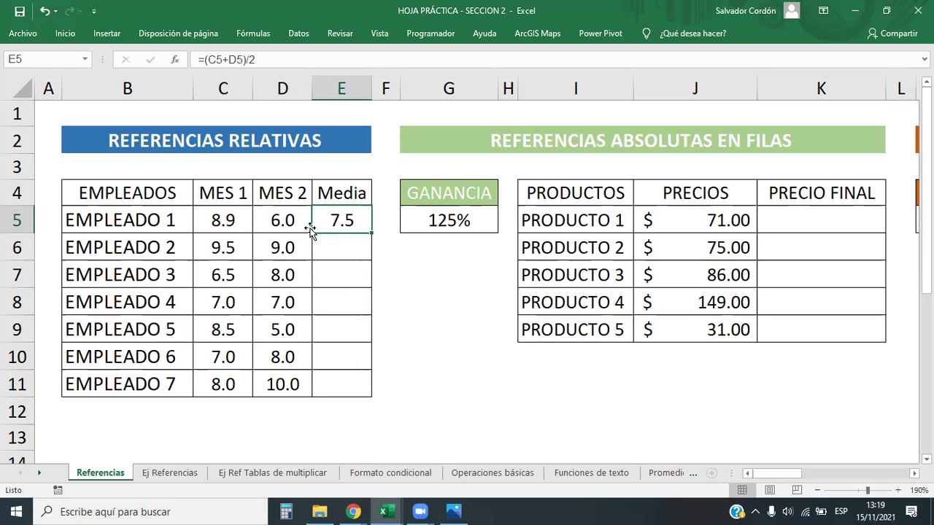
double_click(340, 222)
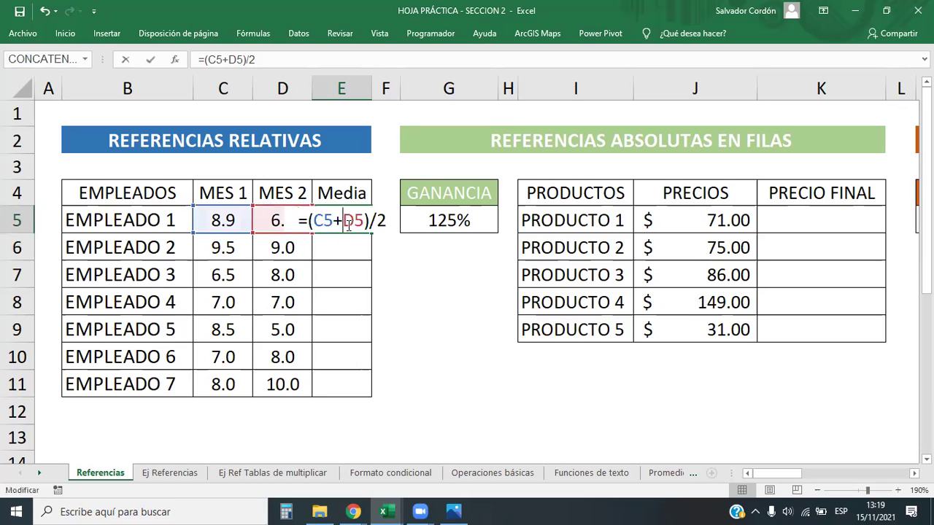
key("Escape")
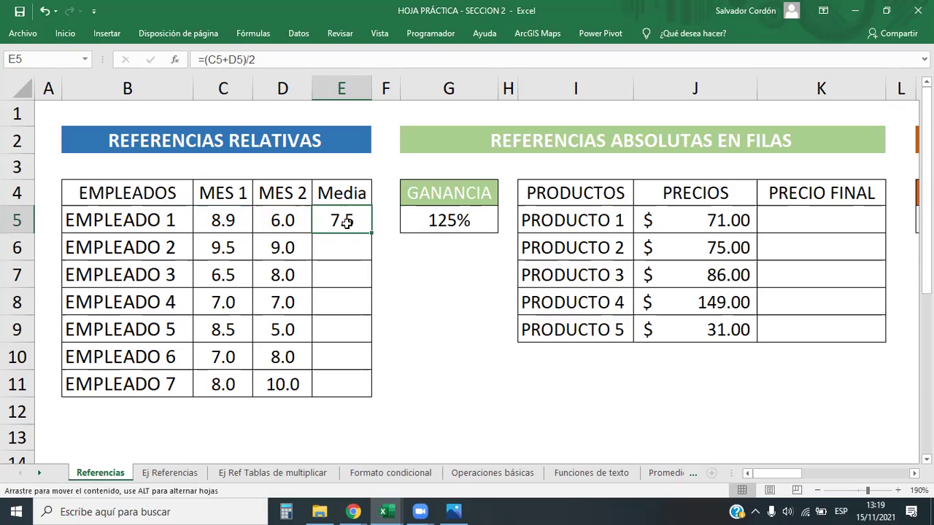
double_click(351, 221)
double_click(323, 221)
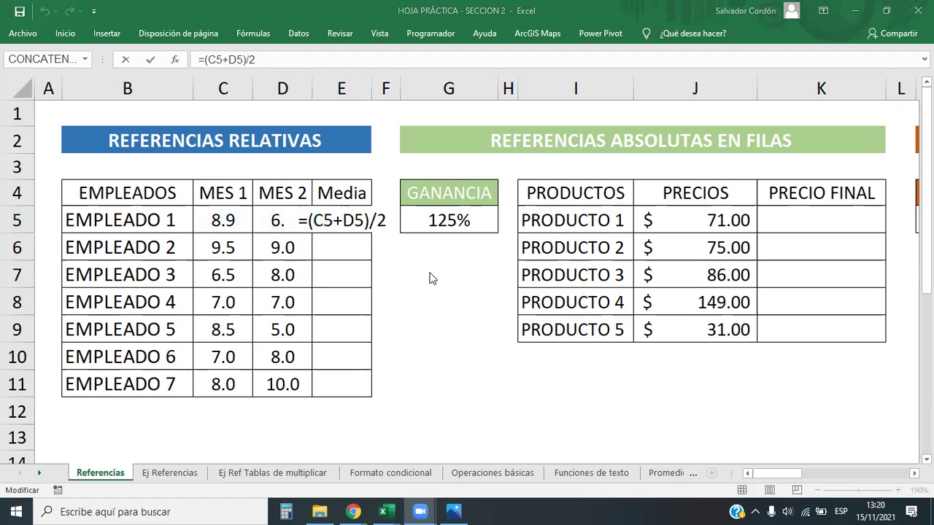
left_click(335, 221)
left_click(333, 222)
double_click(334, 222)
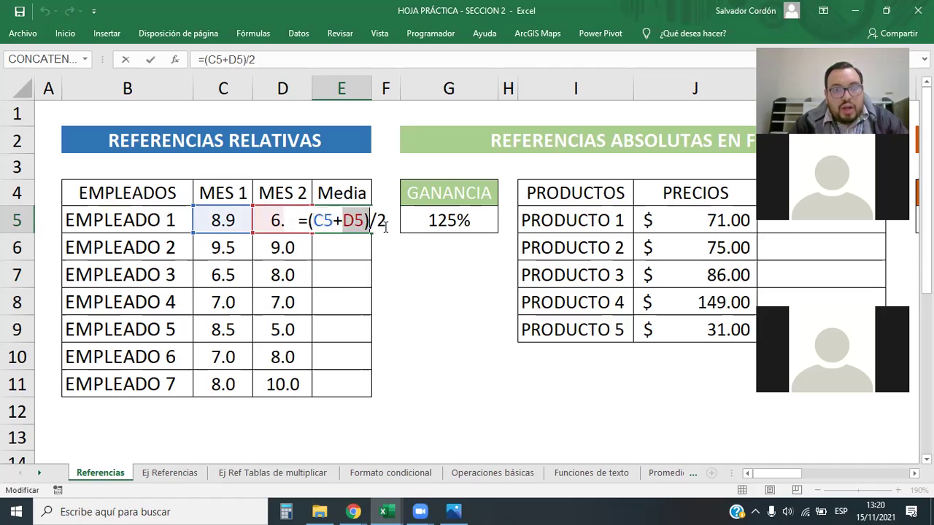
key("Return")
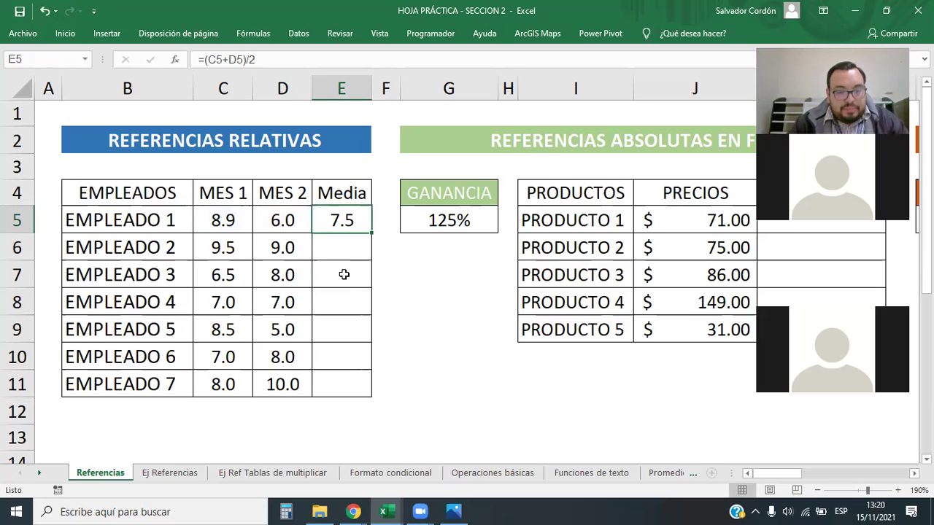
left_click_drag(340, 246, 345, 391)
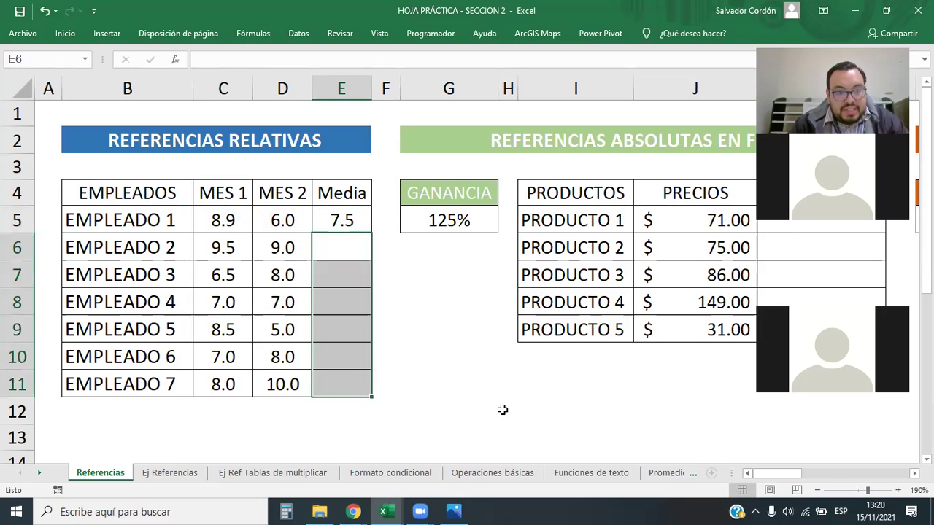
left_click_drag(124, 248, 153, 357)
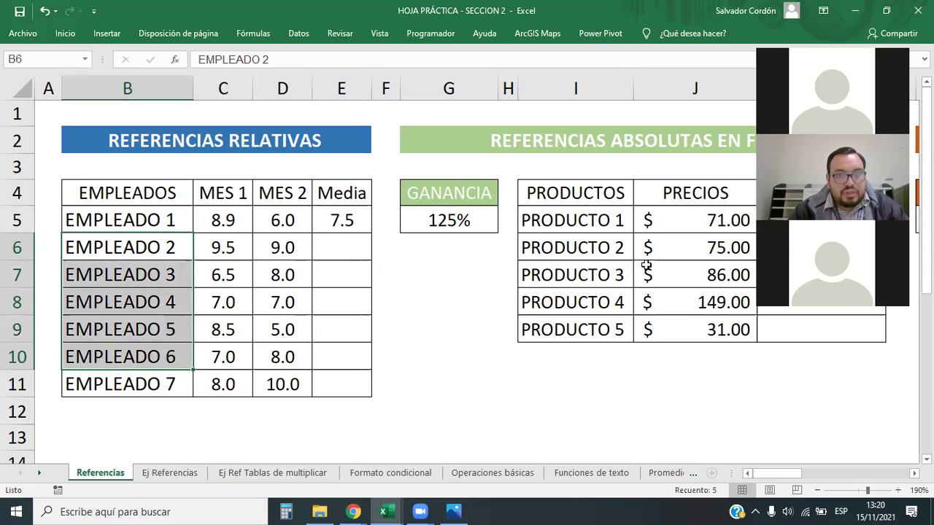
left_click(460, 302)
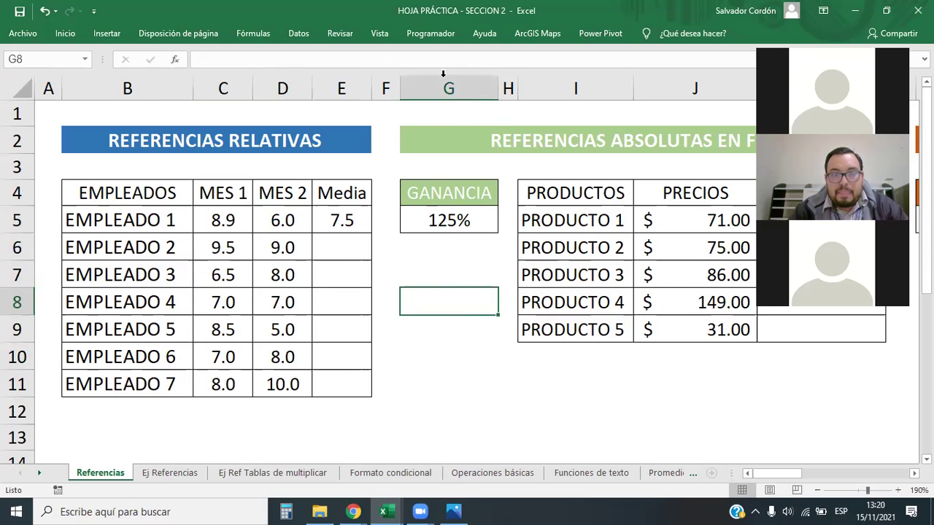
left_click(357, 226)
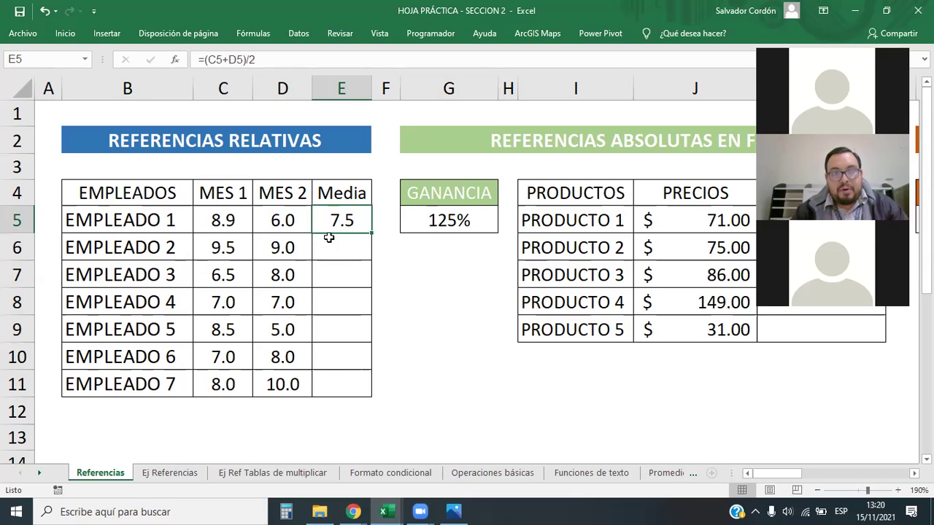
left_click(264, 61)
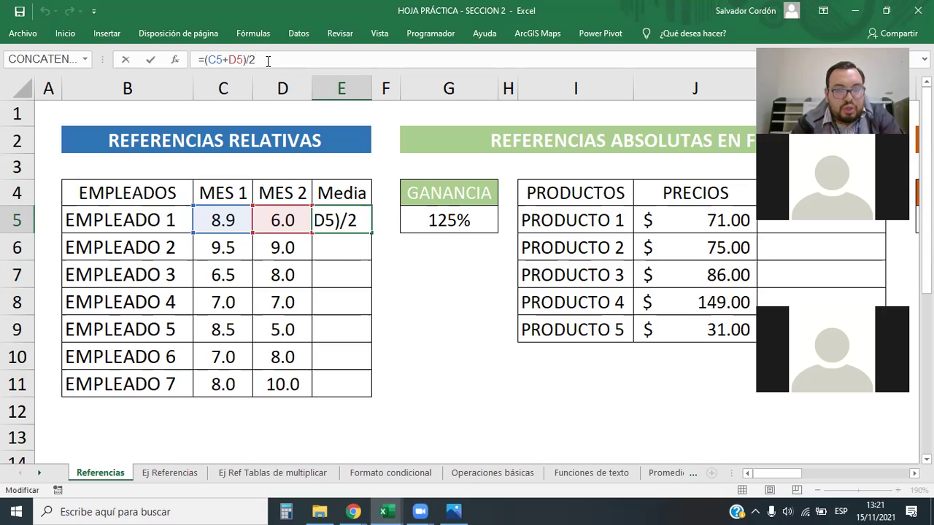
key("Return")
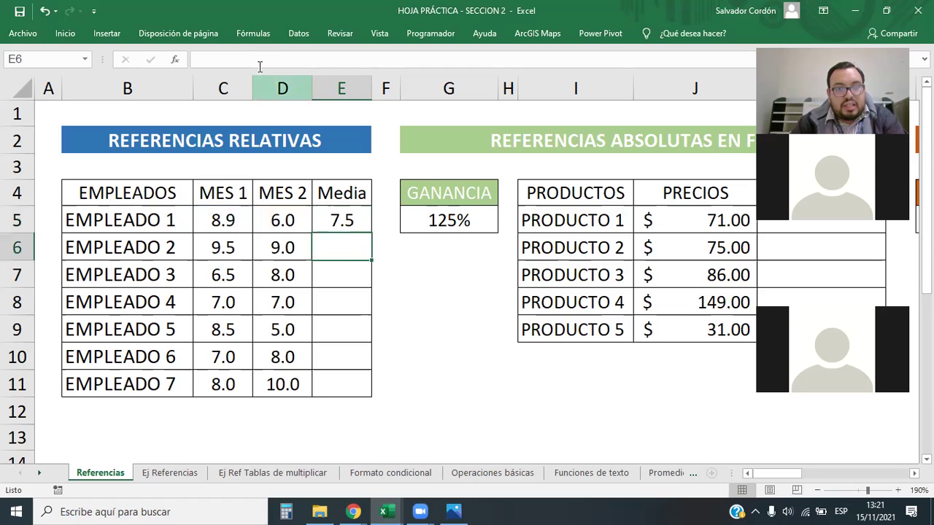
double_click(361, 253)
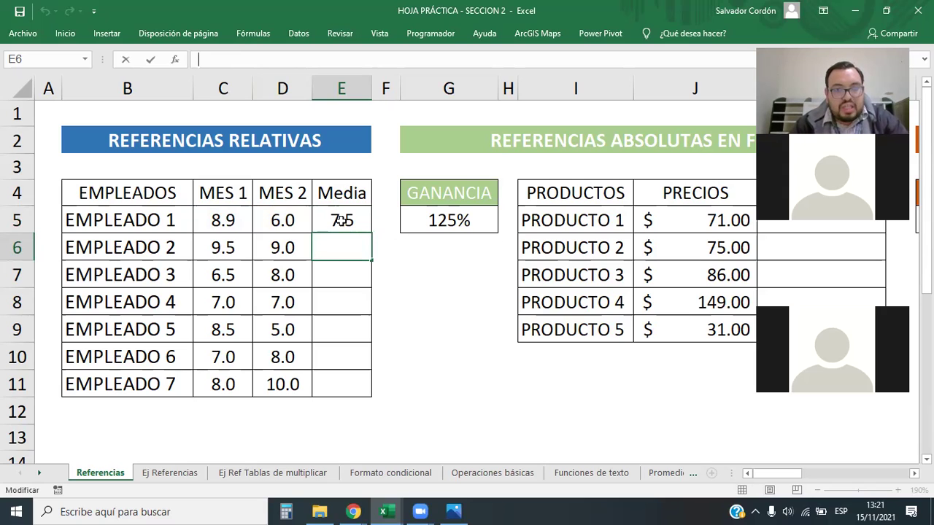
left_click_drag(223, 220, 110, 218)
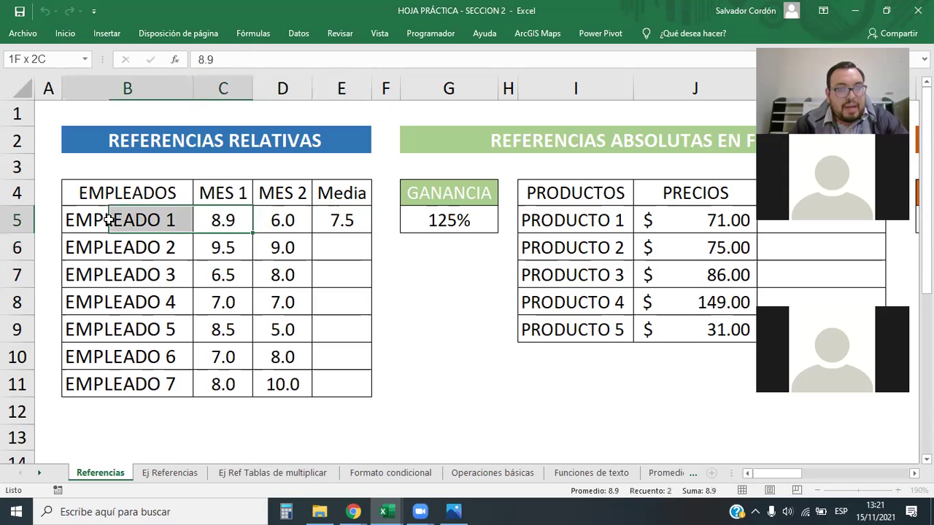
left_click(223, 220)
left_click(325, 232)
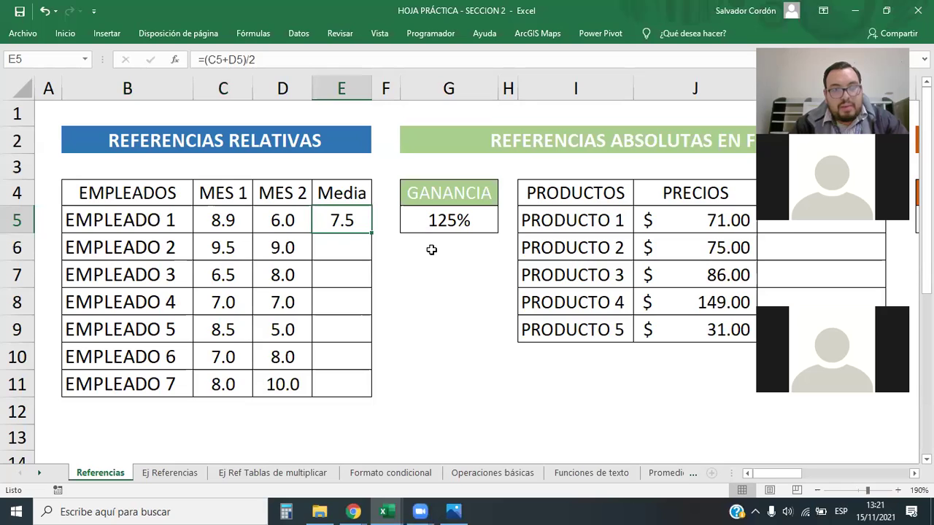
left_click(251, 59)
double_click(252, 58)
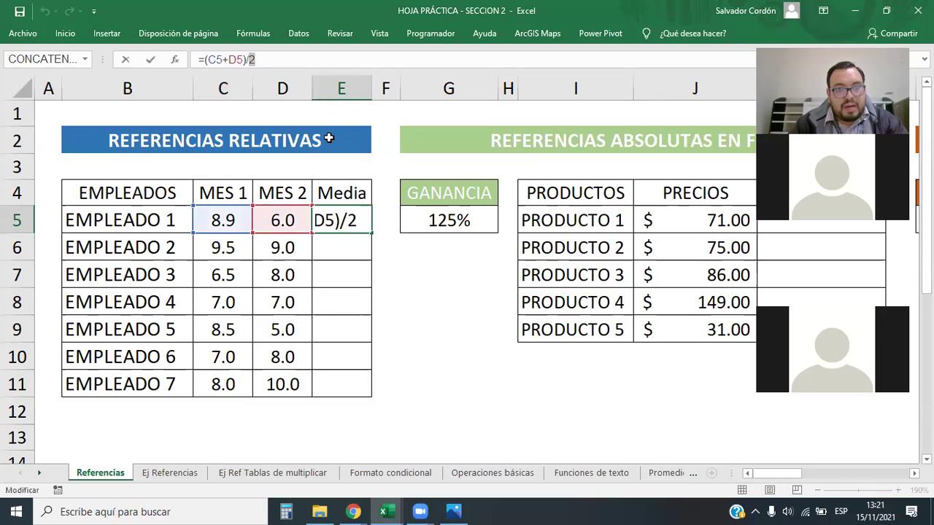
key("ctrl+Return")
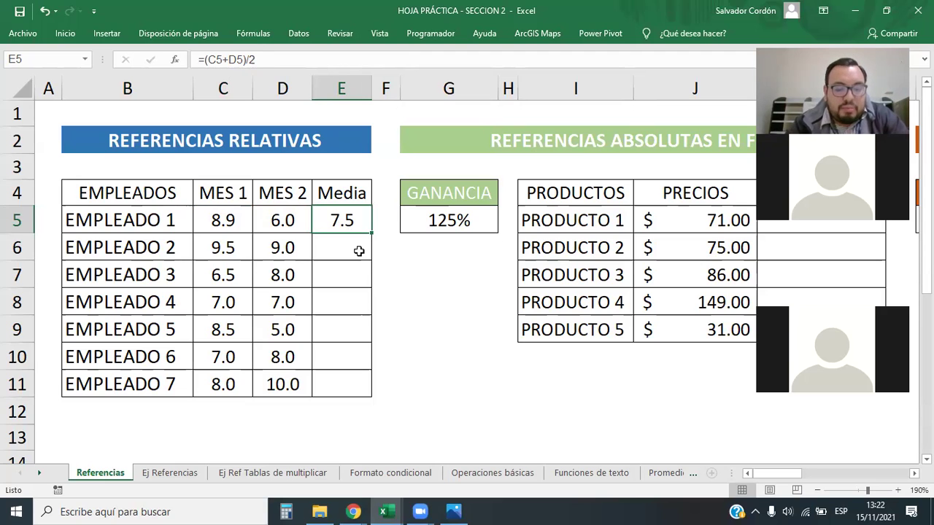
left_click(360, 251)
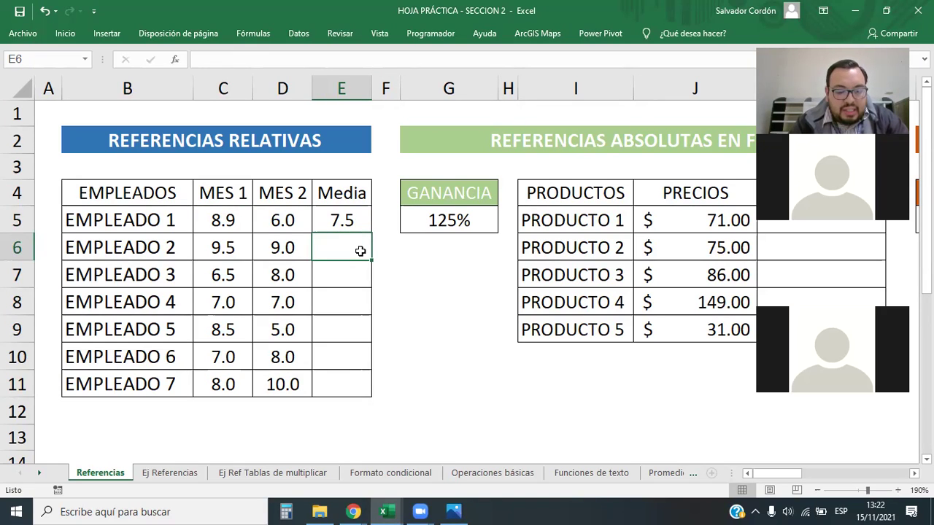
double_click(360, 250)
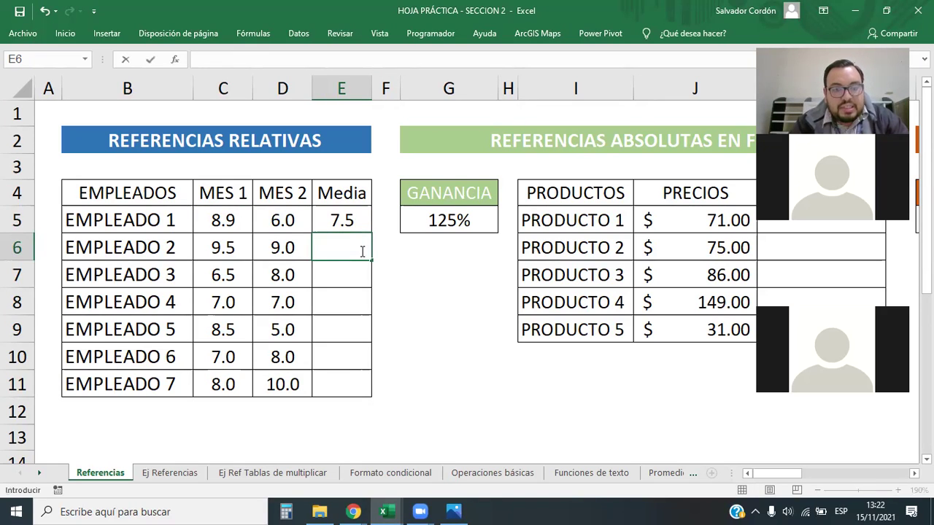
key("Escape")
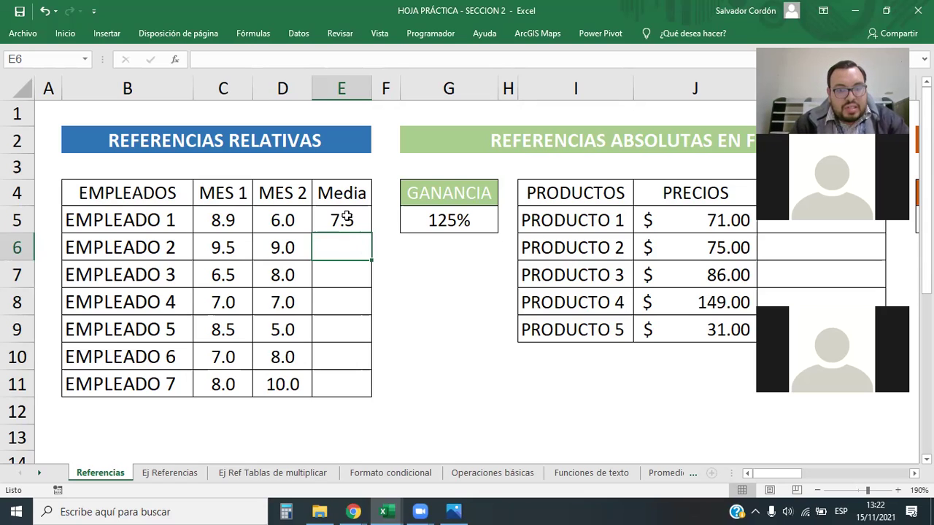
left_click(346, 219)
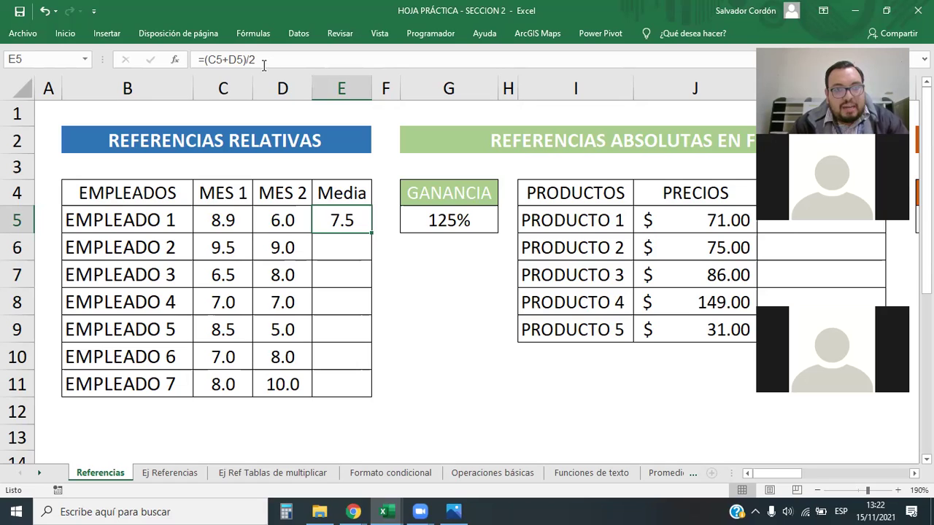
double_click(348, 221)
key("Escape")
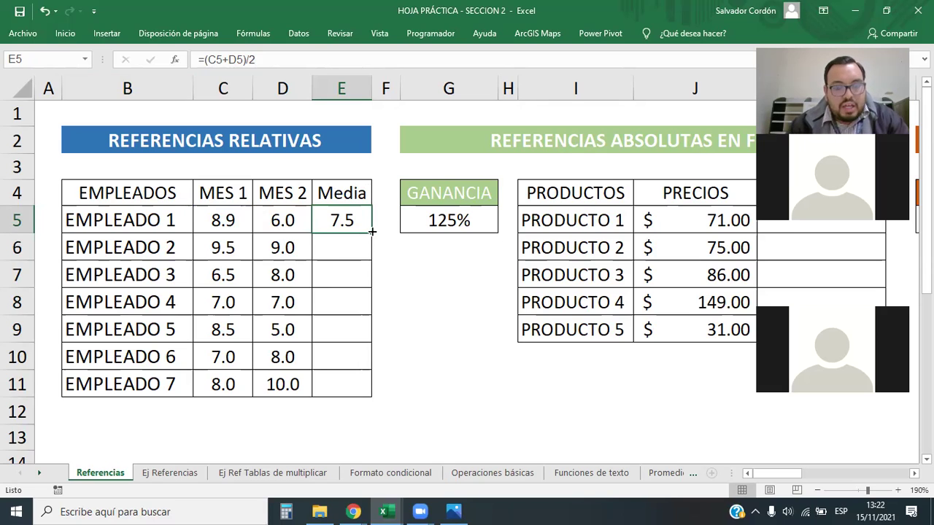
- Fill E5's average formula down through E11 for all employees
left_click_drag(372, 231, 372, 345)
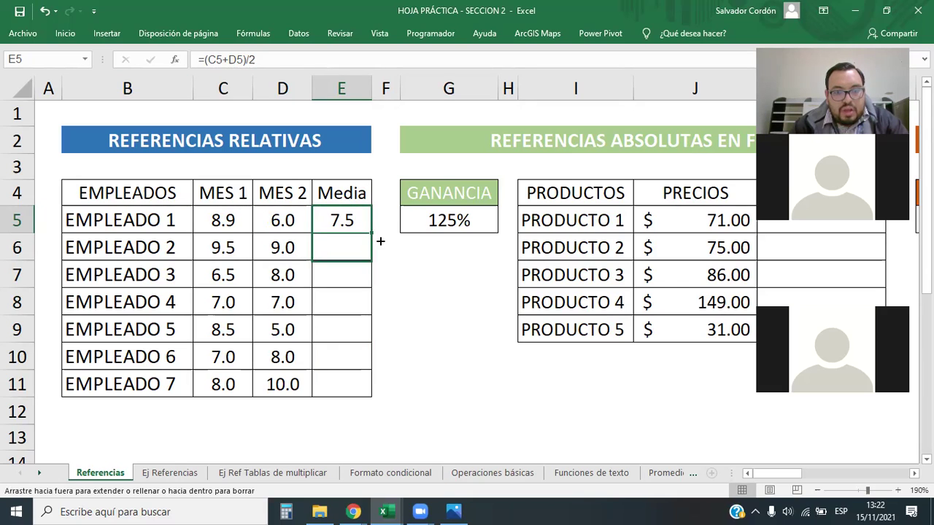
left_click_drag(372, 345, 371, 235)
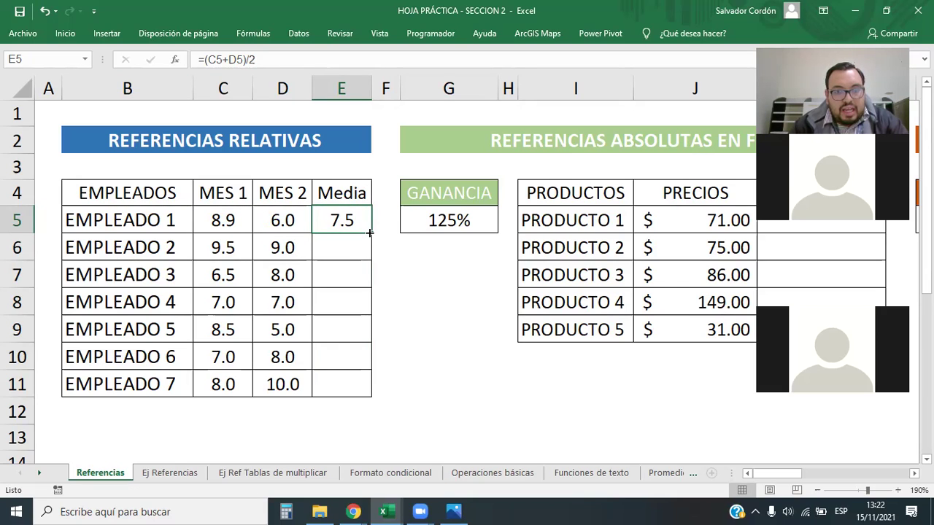
double_click(371, 232)
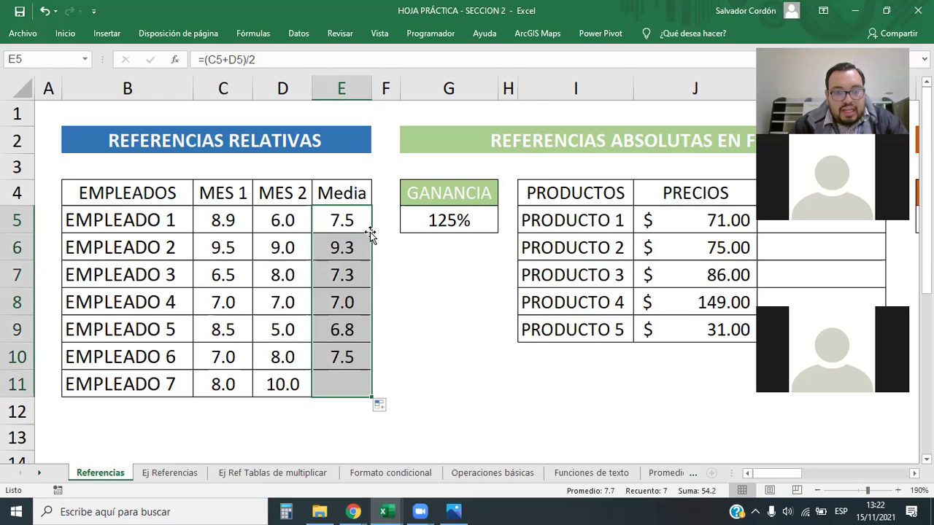
left_click_drag(354, 215, 347, 384)
- Highlight the filled averages 9.3, 7.3, 7.0, 6.8, 7.5, 9.0 and inspect E9's =(C9+D9)/2
left_click(502, 328)
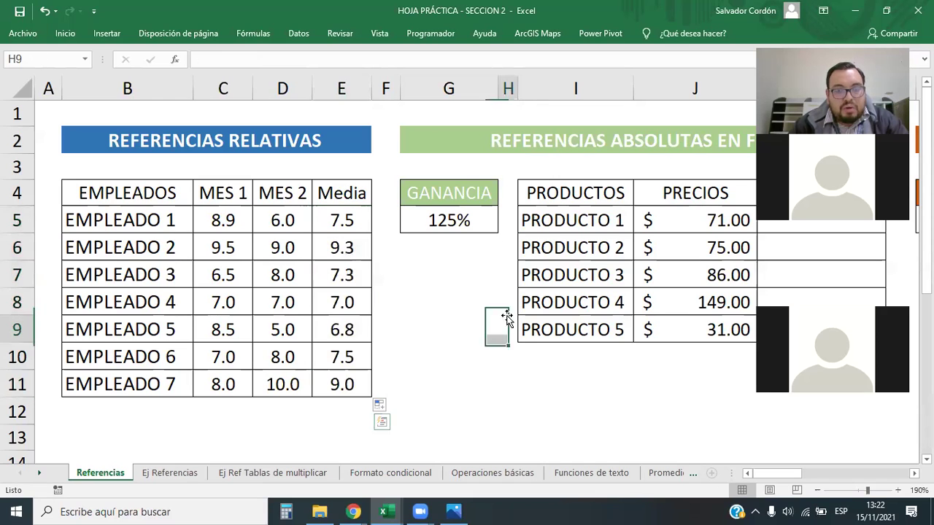
mouse_move(344, 219)
left_mouse_down()
mouse_move(345, 375)
mouse_move(438, 349)
left_mouse_up()
left_click(452, 350)
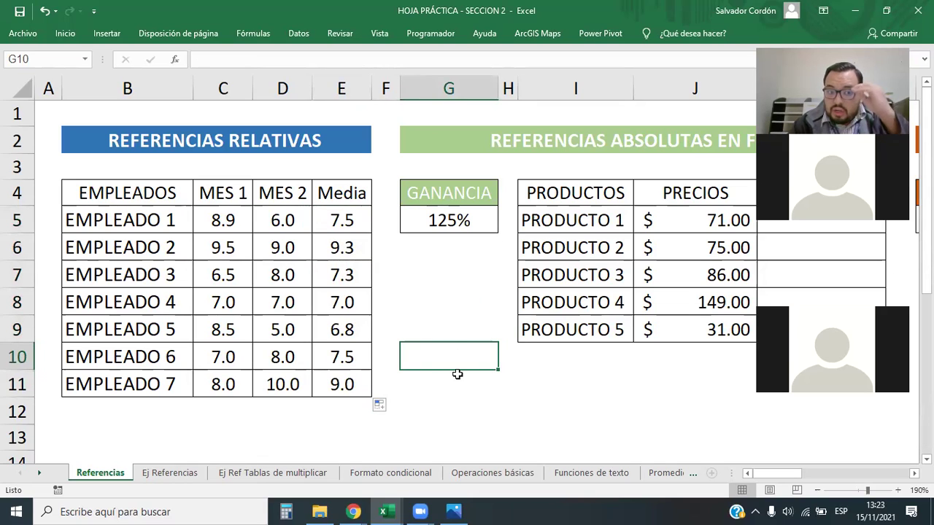
left_click(342, 326)
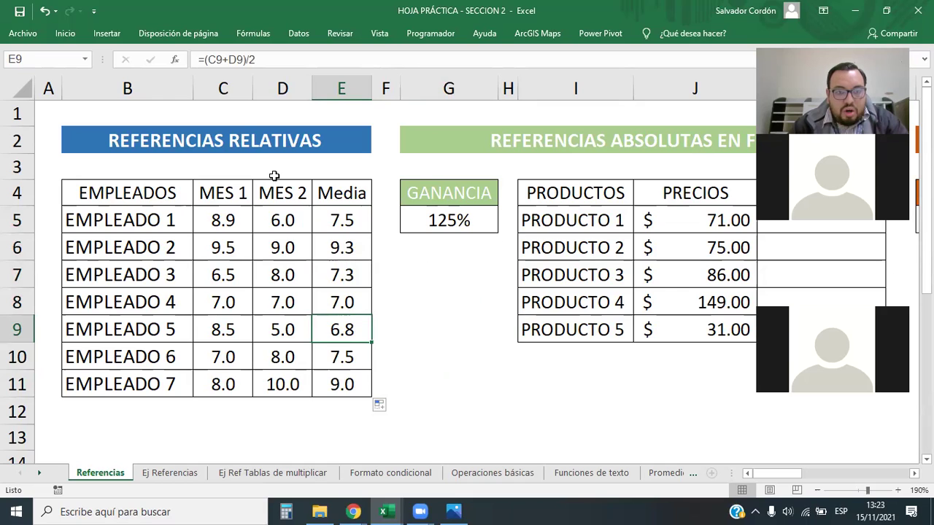
left_click_drag(259, 60, 197, 60)
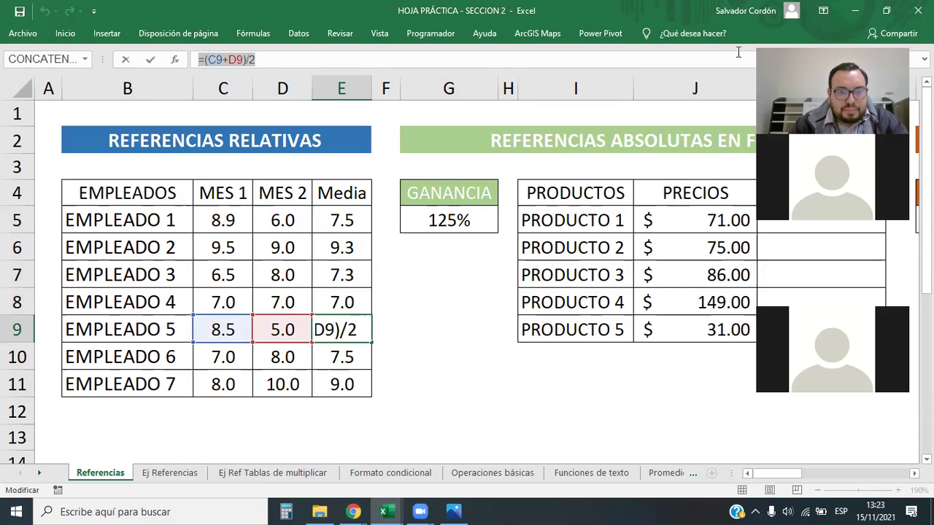
left_click(282, 59)
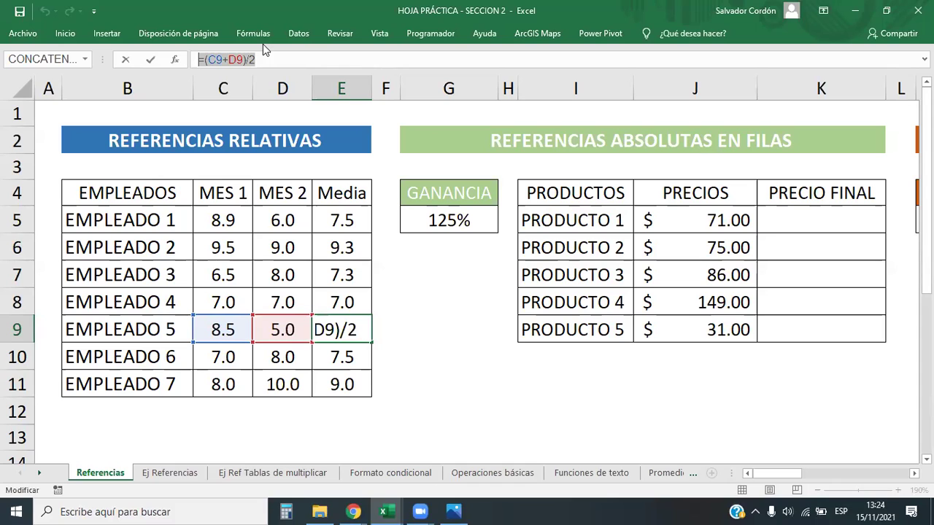
key("ctrl+Return")
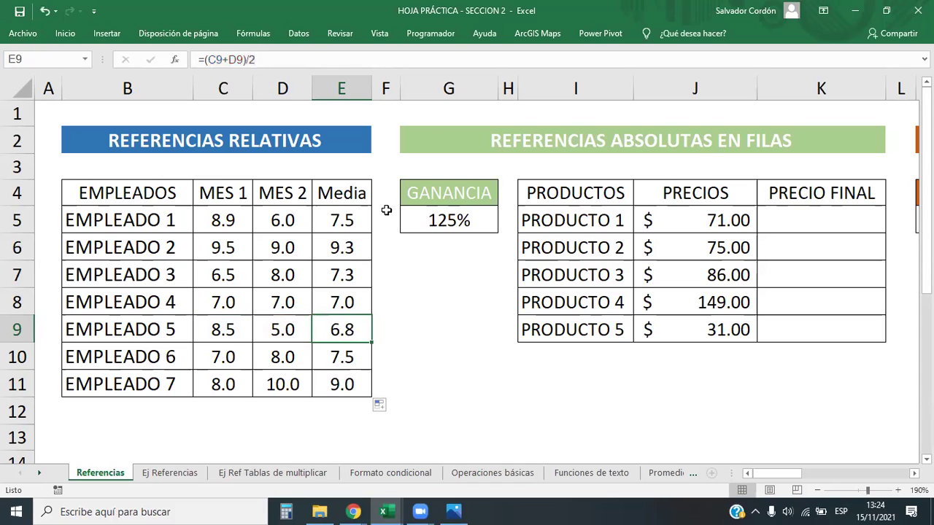
key("Up")
key("Up")
key("Up")
key("ctrl+shift+Down")
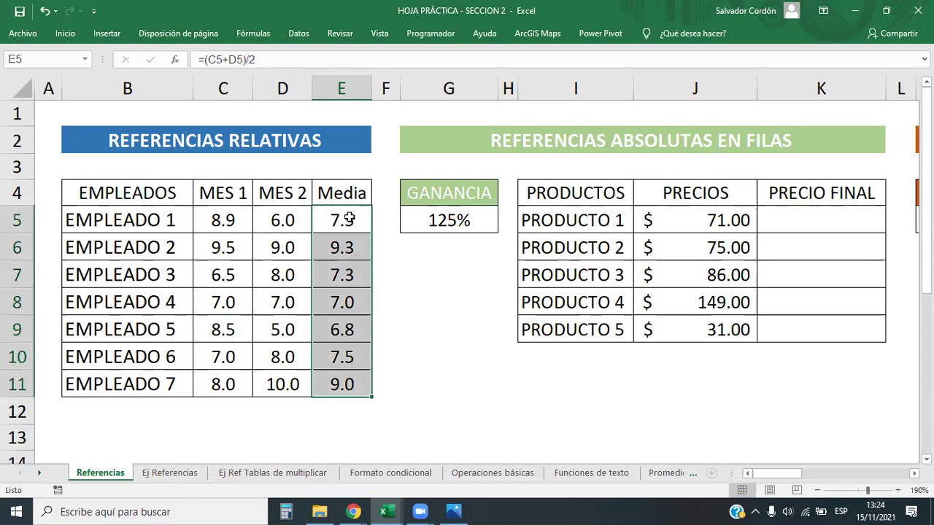
- Clear E6:E11, copy E5's average into E10 and check its adjusted references
key("ctrl+z")
key("ctrl+c")
left_click(343, 348)
key("ctrl+v")
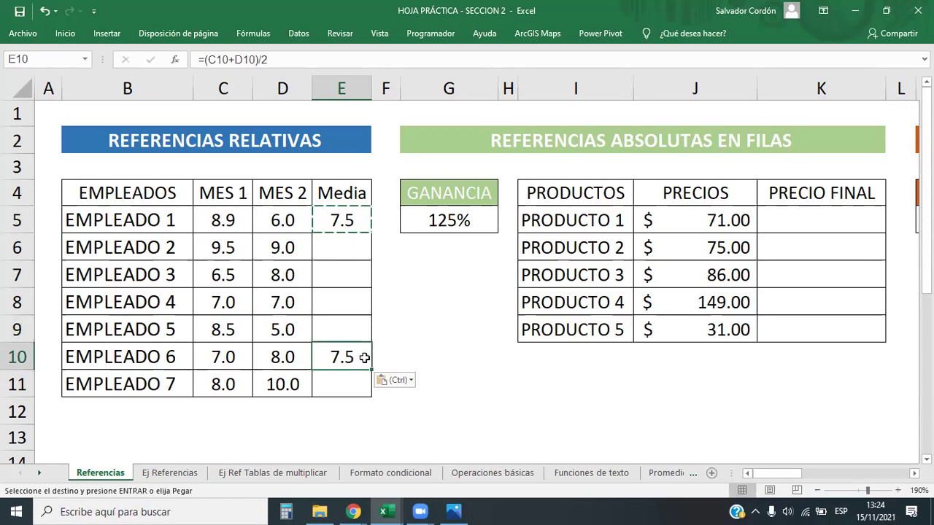
double_click(364, 357)
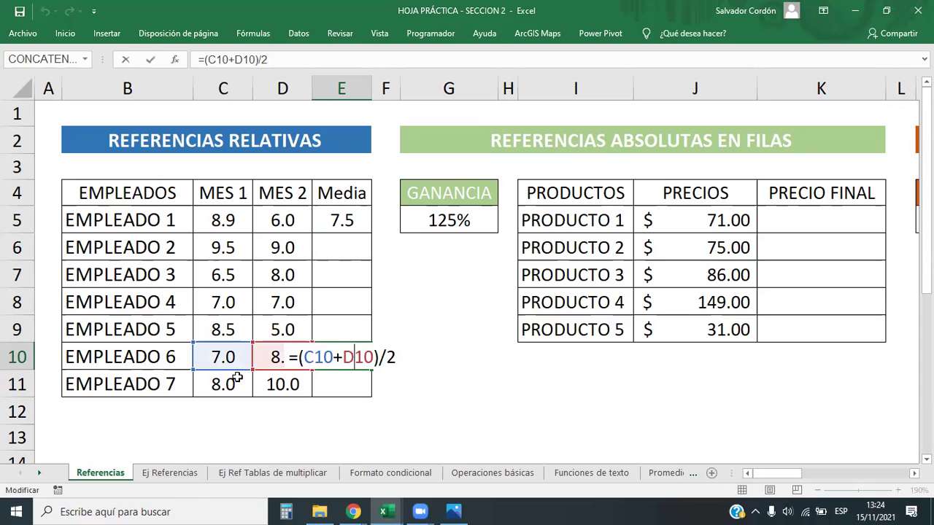
key("Return")
left_click(324, 355)
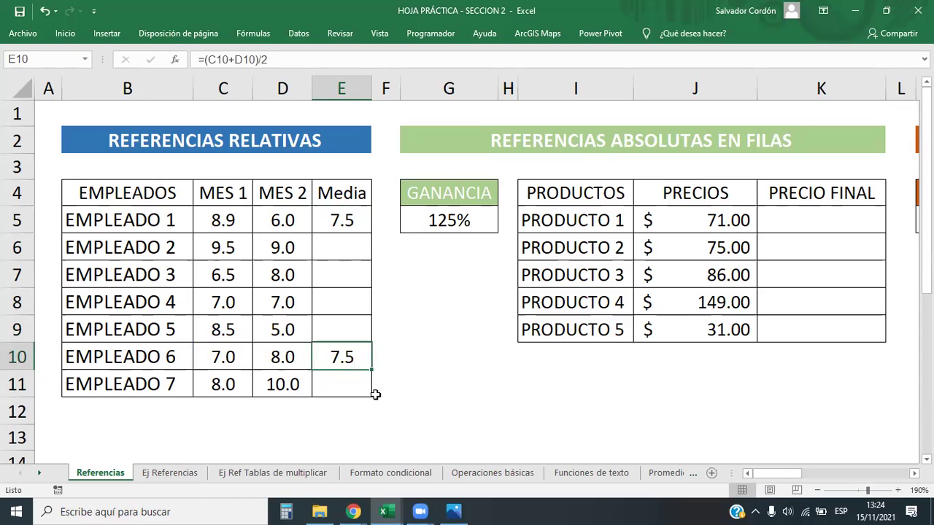
double_click(344, 357)
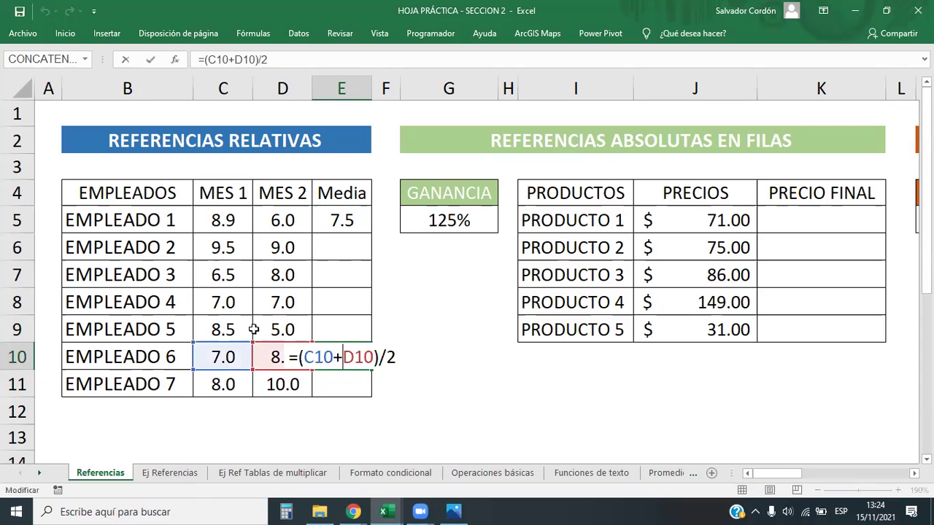
key("Escape")
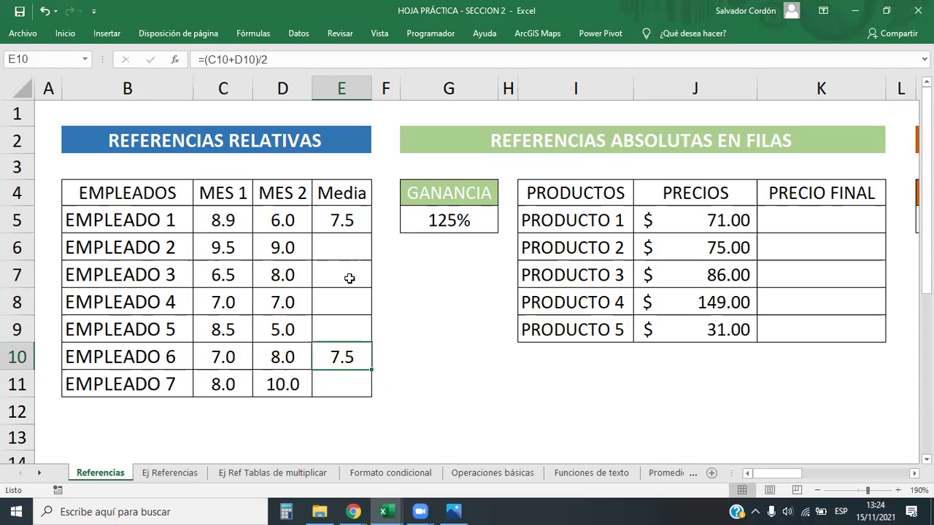
- Copy E5's average into E7 (7.3) and compare its references with E5's formula
left_click(349, 278)
left_click(352, 219)
key("ctrl+c")
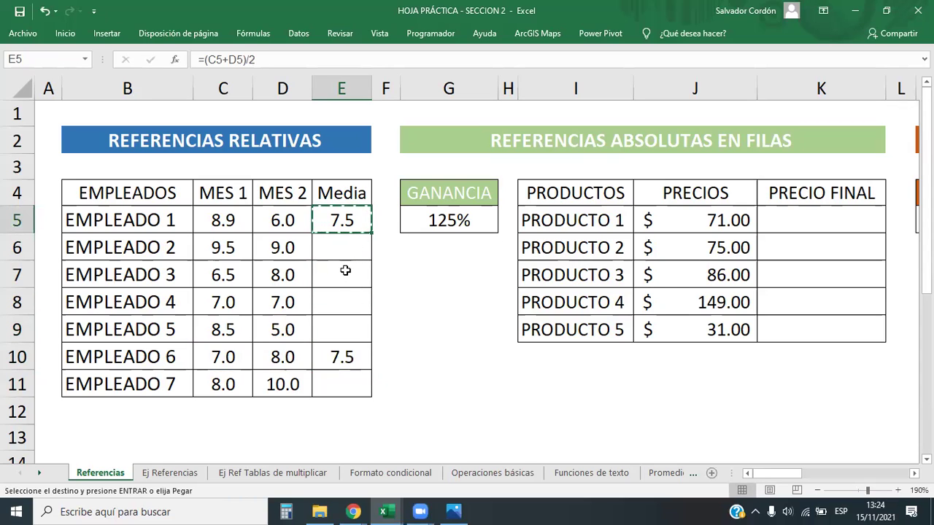
left_click(345, 270)
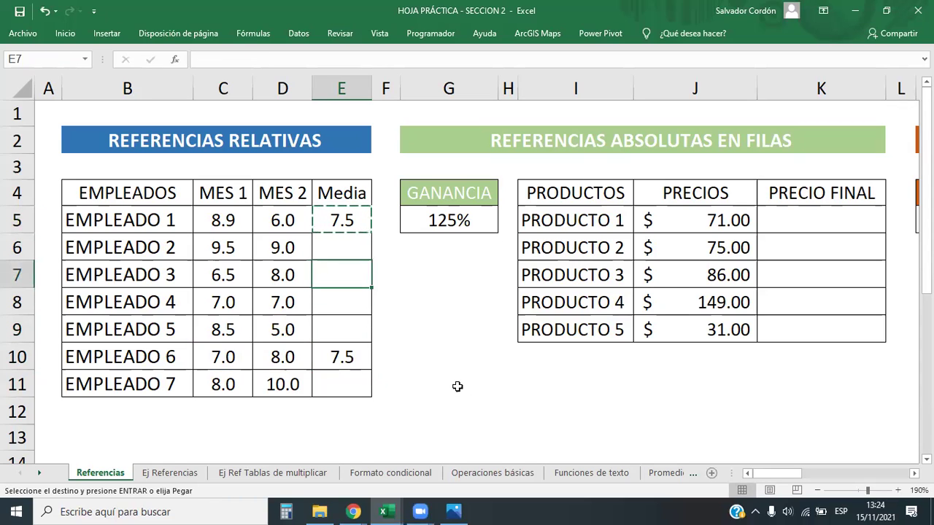
key("ctrl+v")
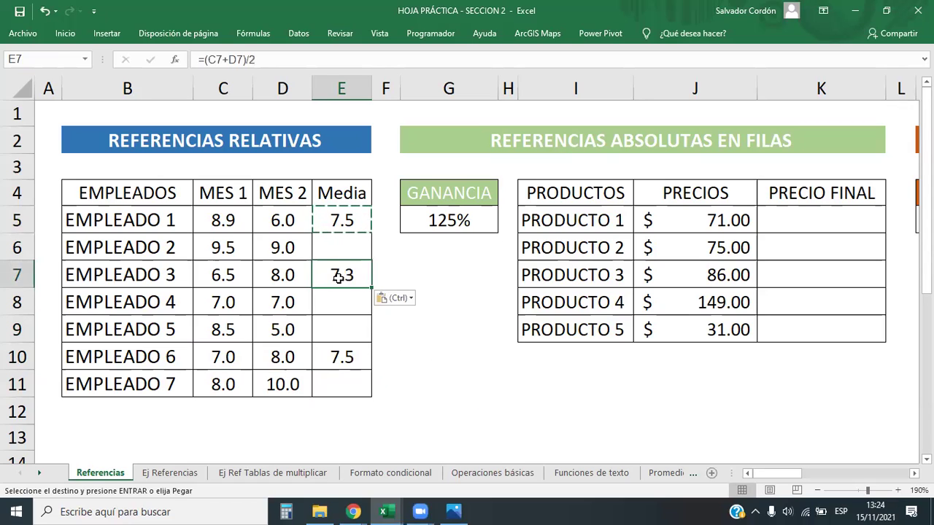
left_click(356, 220)
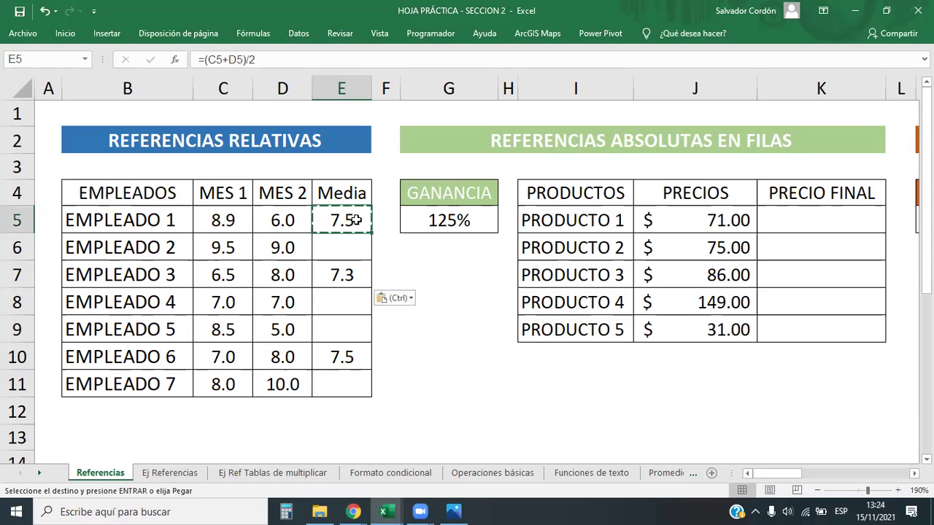
left_click(356, 278)
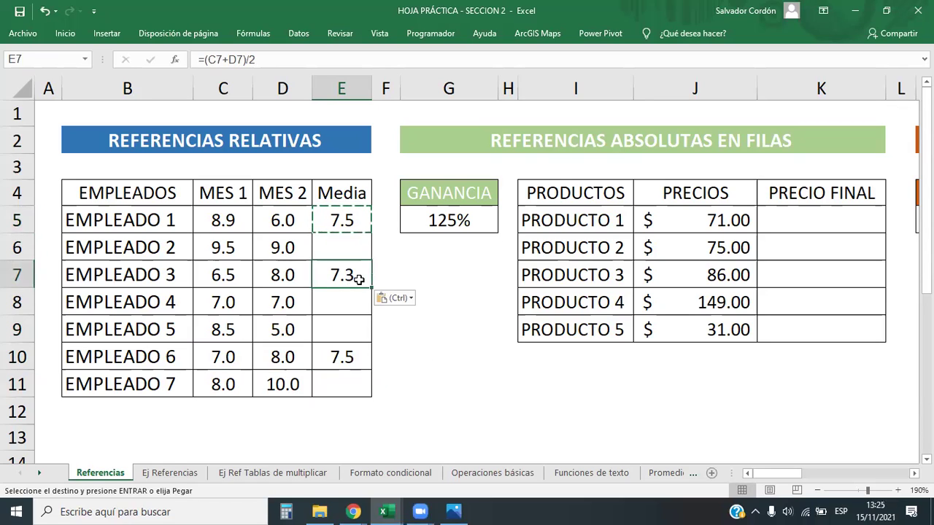
left_click(215, 59)
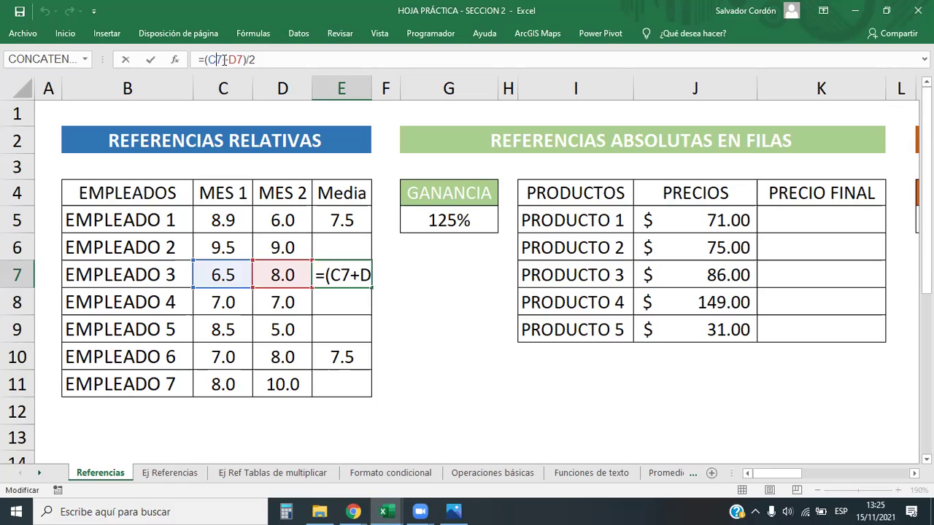
left_click(223, 59)
key("Return")
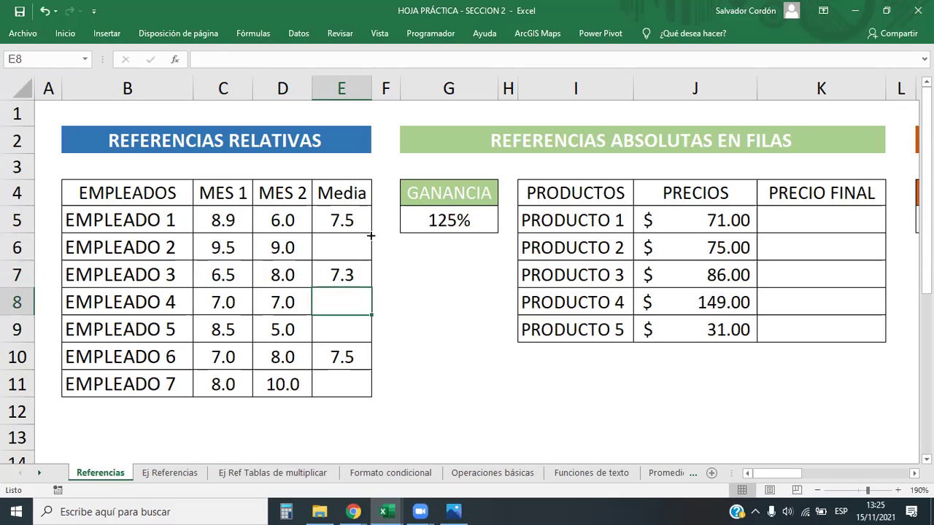
- Refill the average down E5:E11 (7.5, 9.3, 7.3, 7.0, 6.8, 7.5, 9.0)
left_click_drag(371, 236, 364, 393)
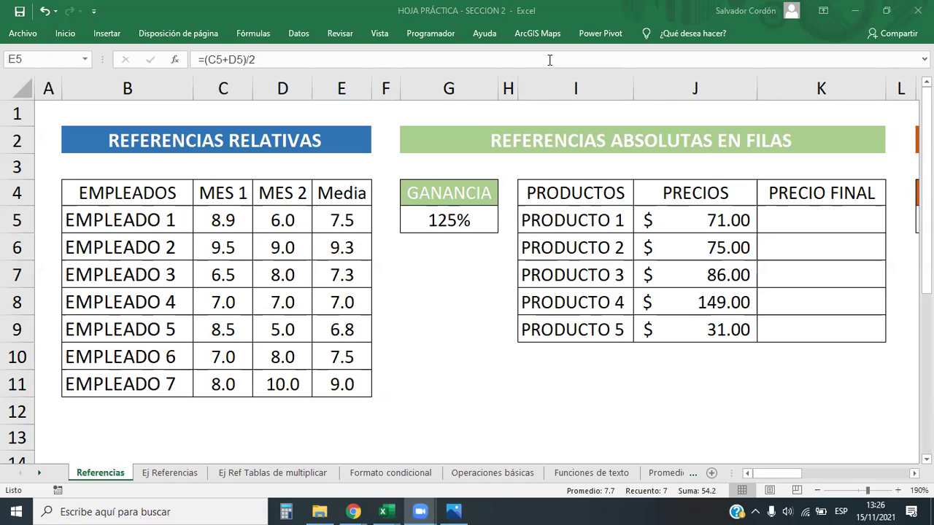
left_click(436, 298)
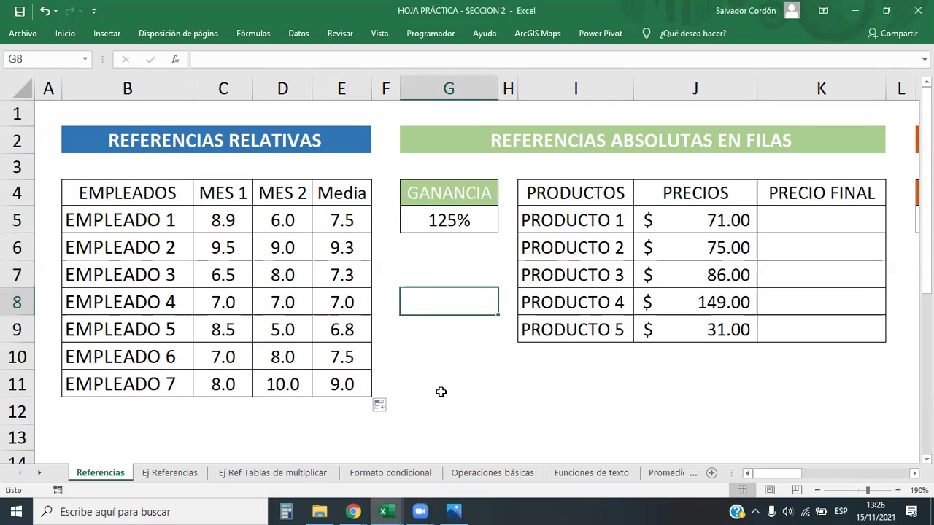
key("alt+Tab")
key("alt+Tab")
key("alt+Tab")
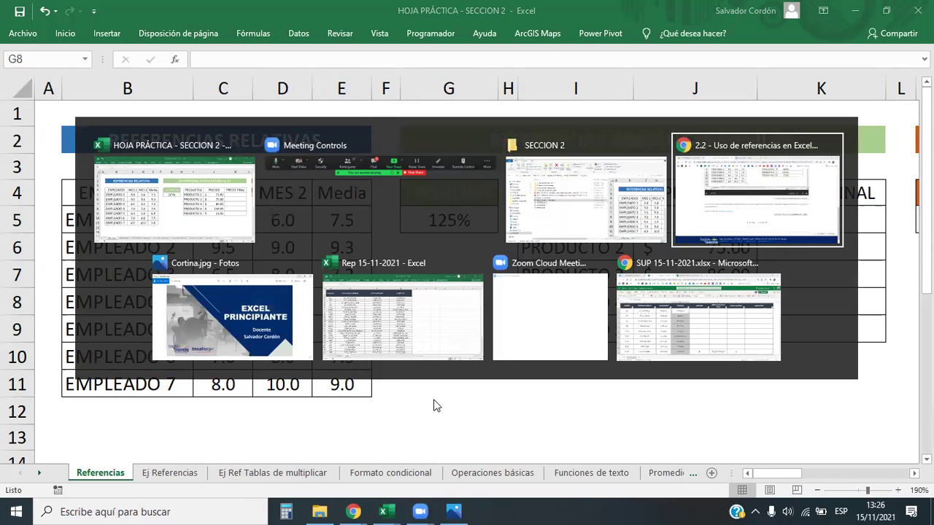
- Scroll lesson 2.1 to the 'Referencias relativas y absolutas' A7 → $A$7 slide
scroll(436, 407, "up", 1)
scroll(376, 306, "up", 2)
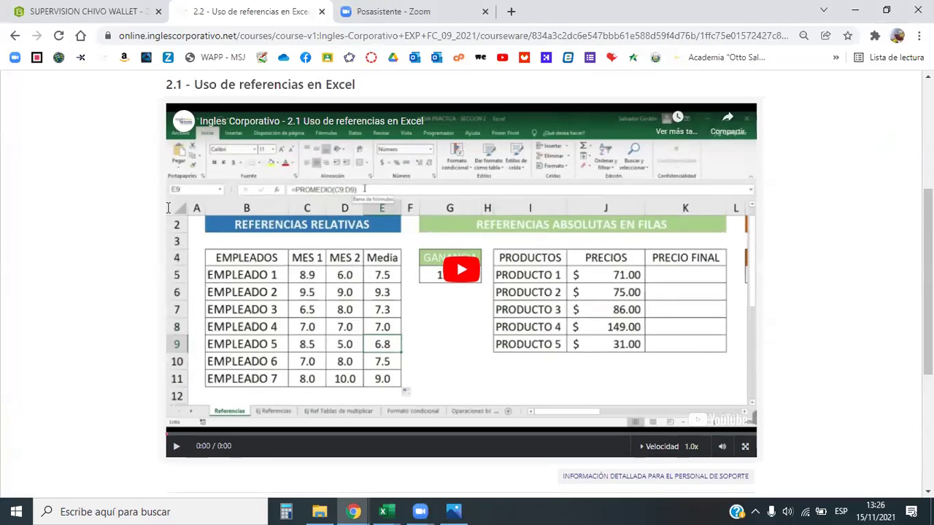
scroll(358, 241, "down", 1)
scroll(498, 274, "down", 1)
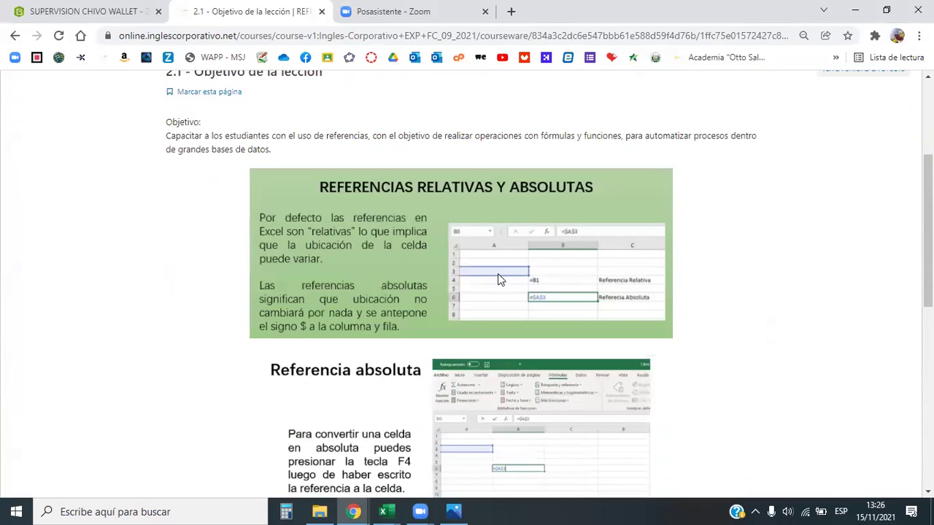
scroll(480, 282, "down", 1)
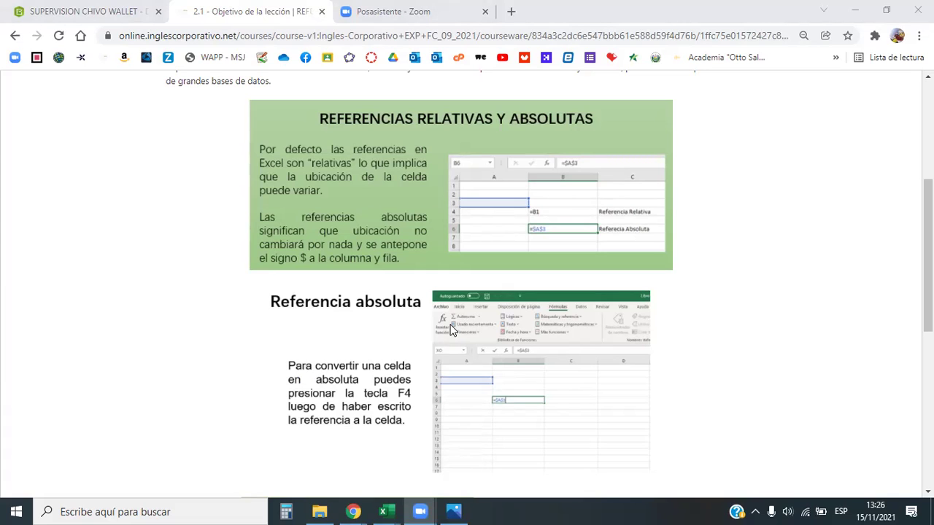
scroll(653, 360, "down", 2)
scroll(735, 362, "down", 1)
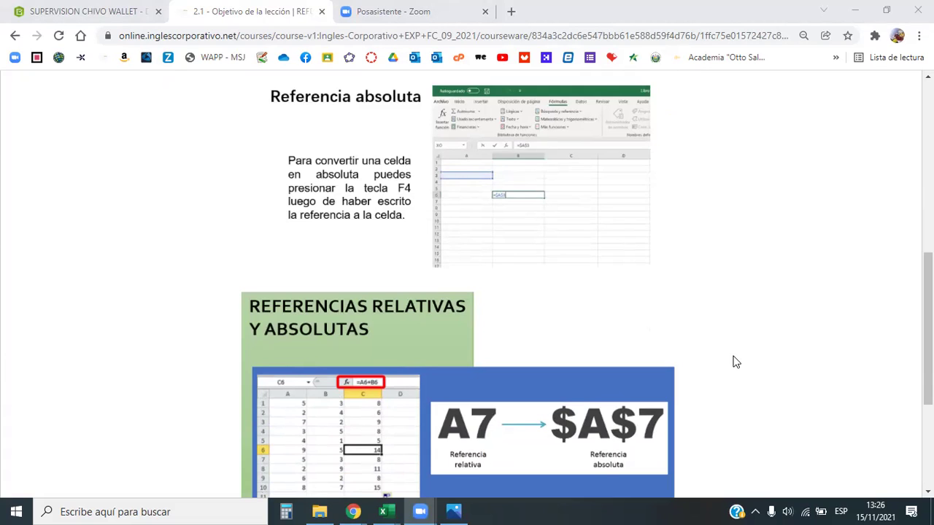
scroll(735, 361, "down", 1)
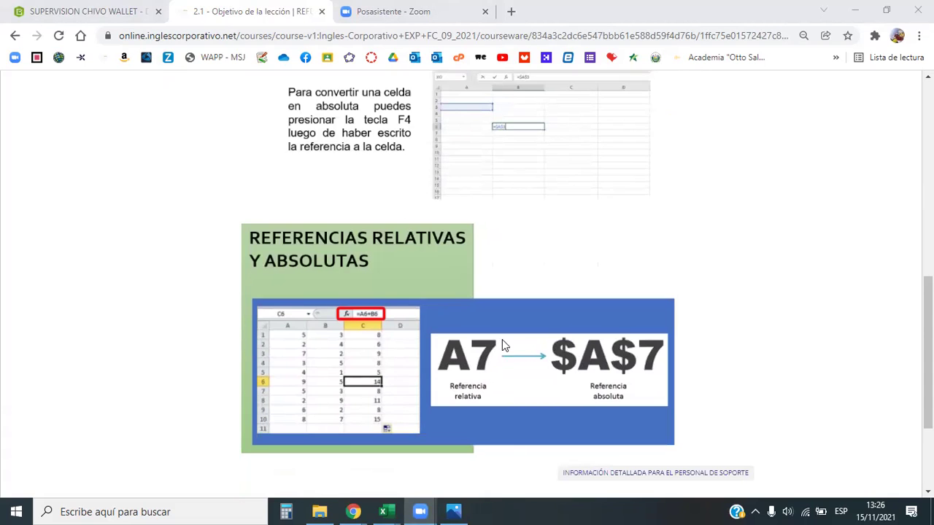
scroll(511, 339, "down", 2)
scroll(438, 285, "up", 1)
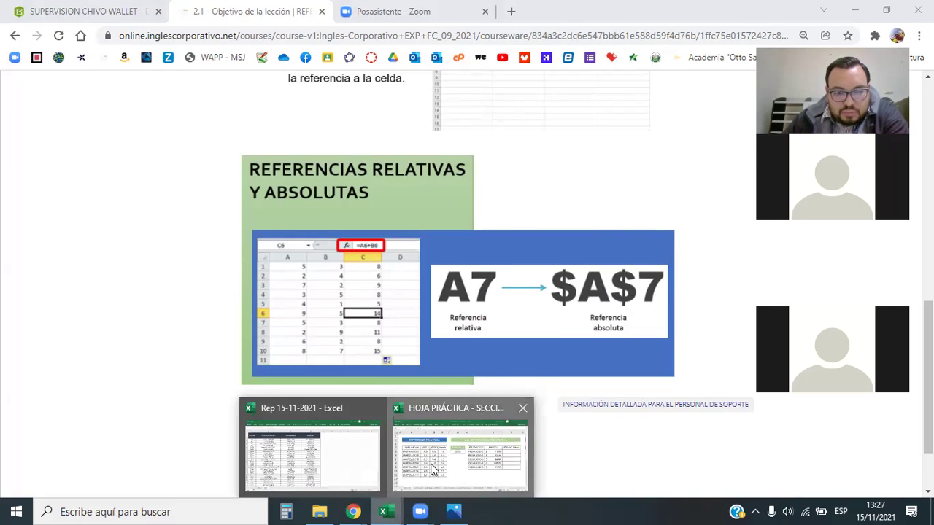
- Switch to HOJA PRÁCTICA - SECCION 2 and point out the product table's PRODUCTOS and PRECIOS columns
mouse_move(386, 512)
left_click(514, 467)
mouse_move(795, 474)
left_mouse_down()
mouse_move(812, 475)
mouse_move(800, 475)
left_mouse_up()
left_click_drag(418, 150, 478, 327)
left_click(524, 383)
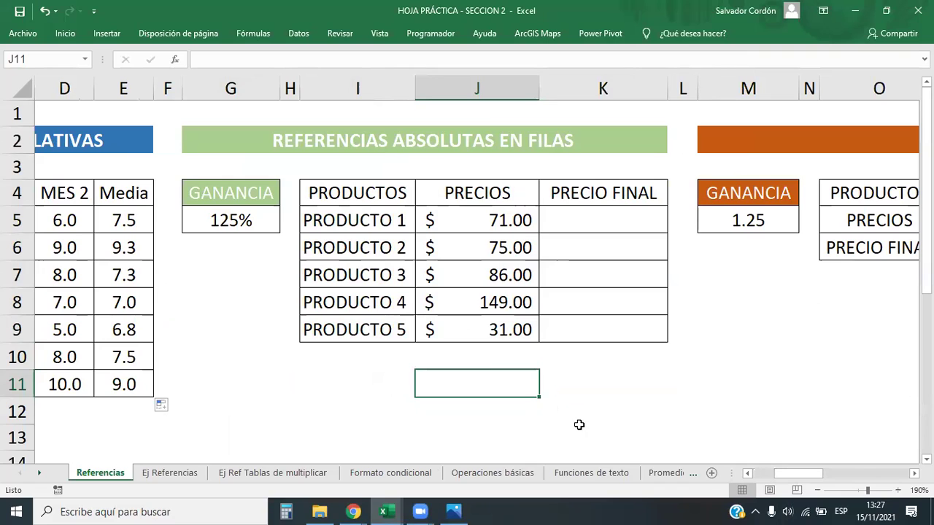
mouse_move(376, 205)
left_mouse_down()
mouse_move(573, 271)
mouse_move(598, 327)
left_mouse_up()
left_click(429, 410)
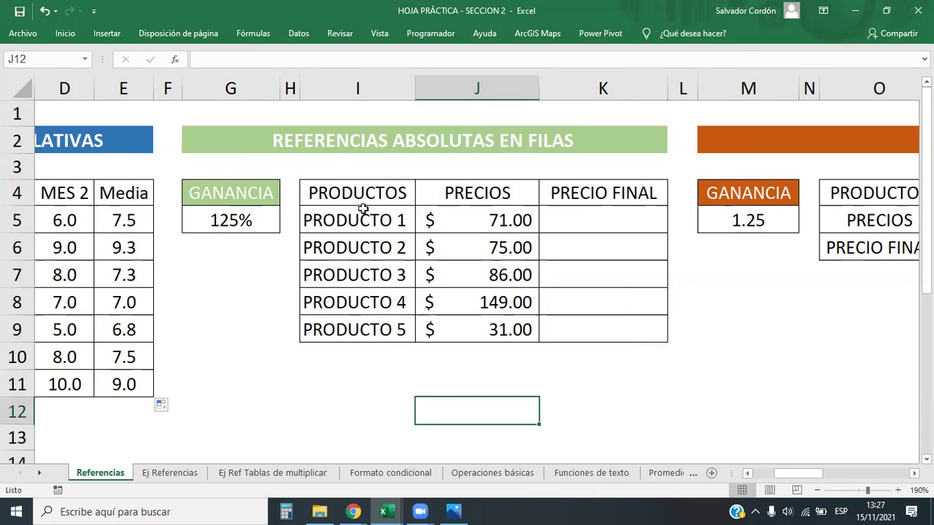
left_click_drag(363, 192, 397, 330)
left_click_drag(494, 193, 446, 329)
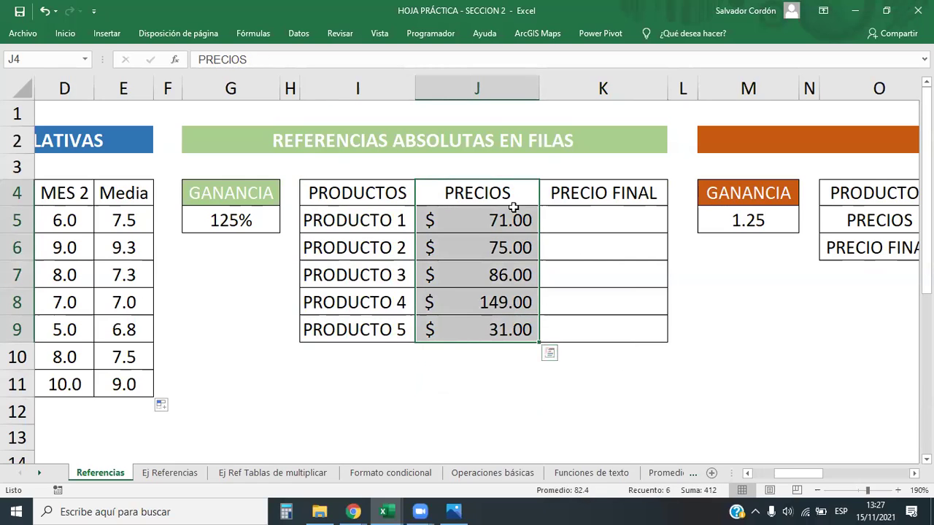
- Highlight prices J5:J9, the 125% GANANCIA in G5 and PRECIO FINAL K5:K9, ending on K5
left_click(481, 88)
left_click_drag(503, 220, 521, 330)
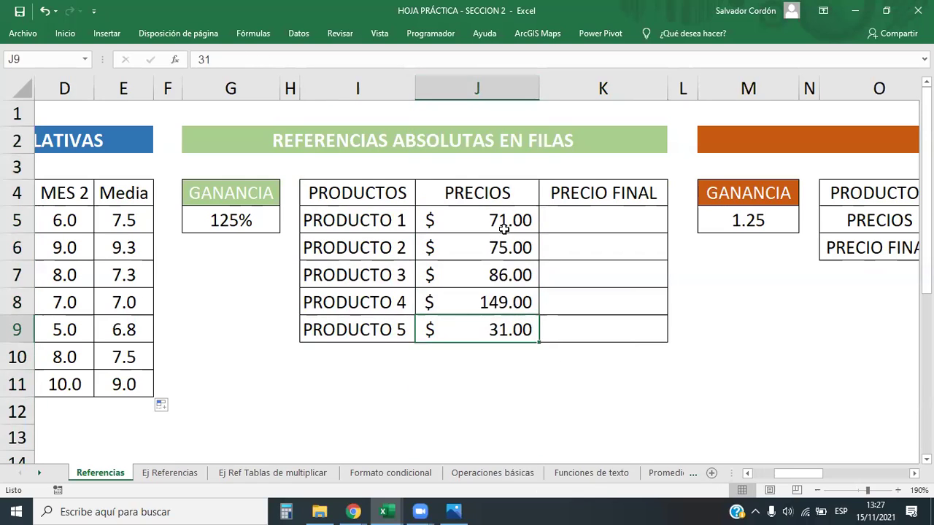
left_click(603, 88)
left_click(619, 237)
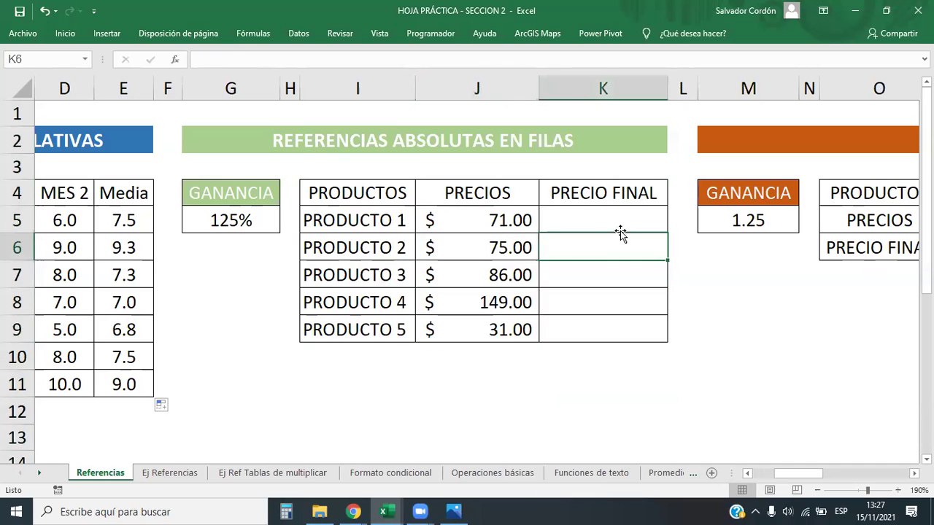
left_click(620, 222)
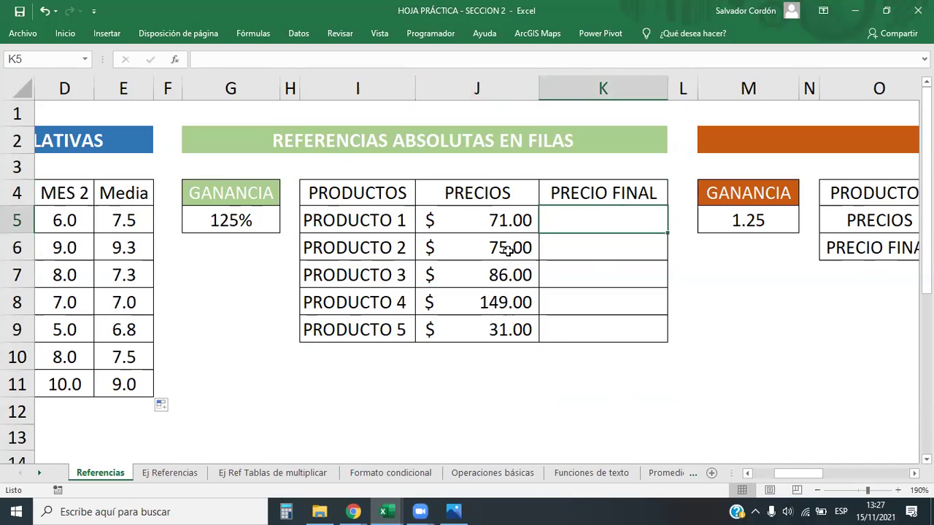
left_click(231, 220)
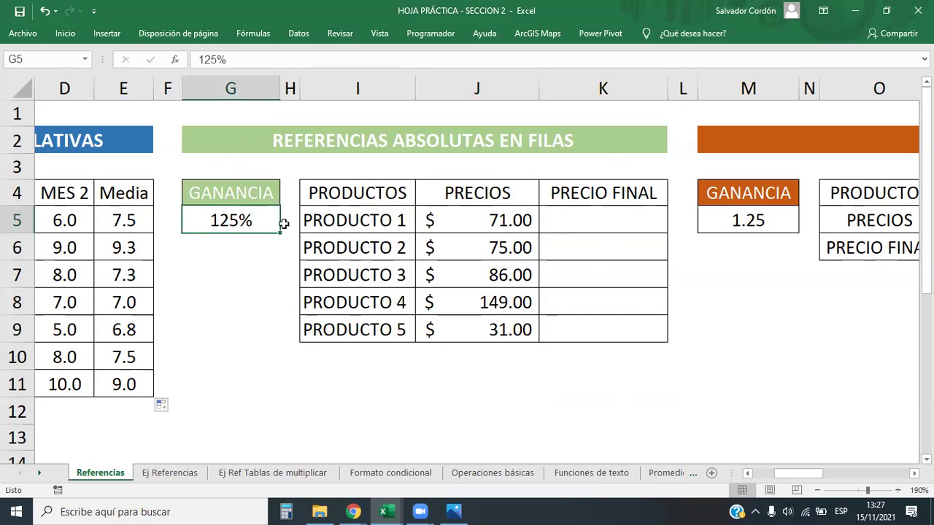
left_click_drag(501, 218, 512, 325)
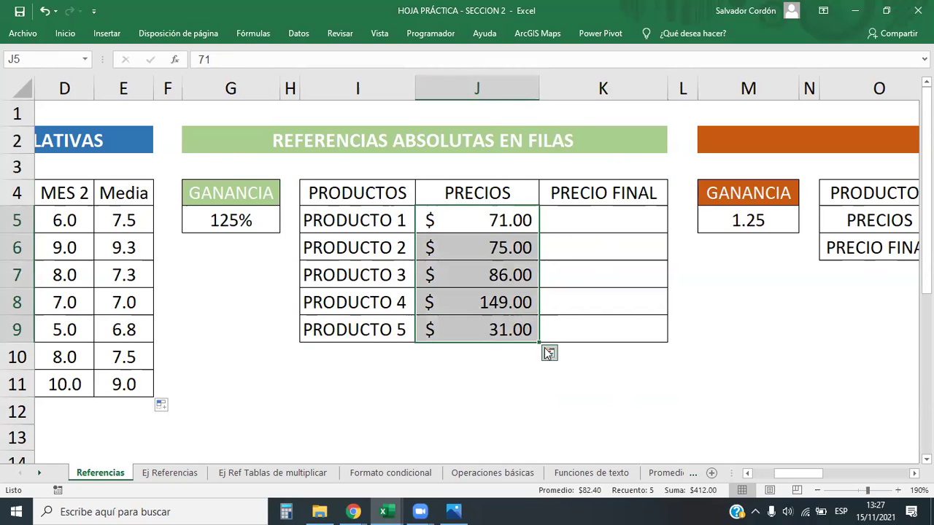
left_click(496, 407)
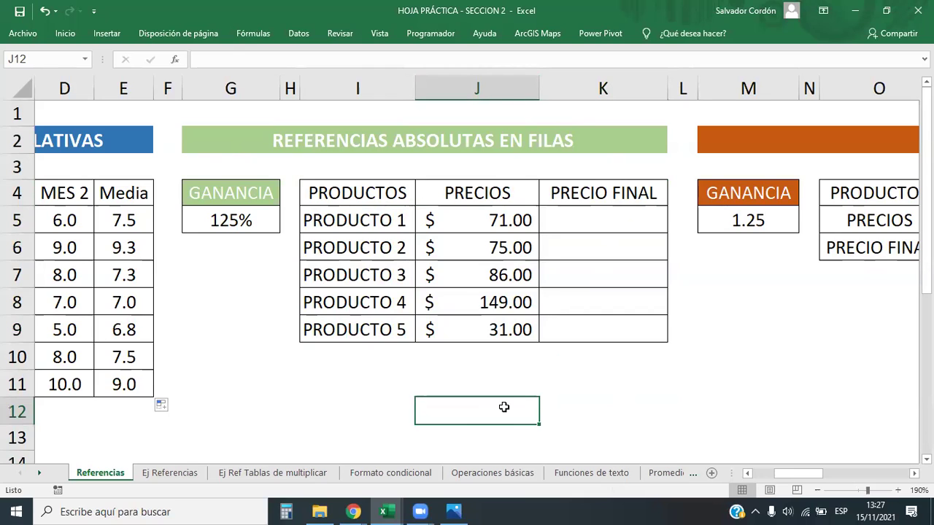
left_click(503, 219)
left_click_drag(598, 219, 618, 332)
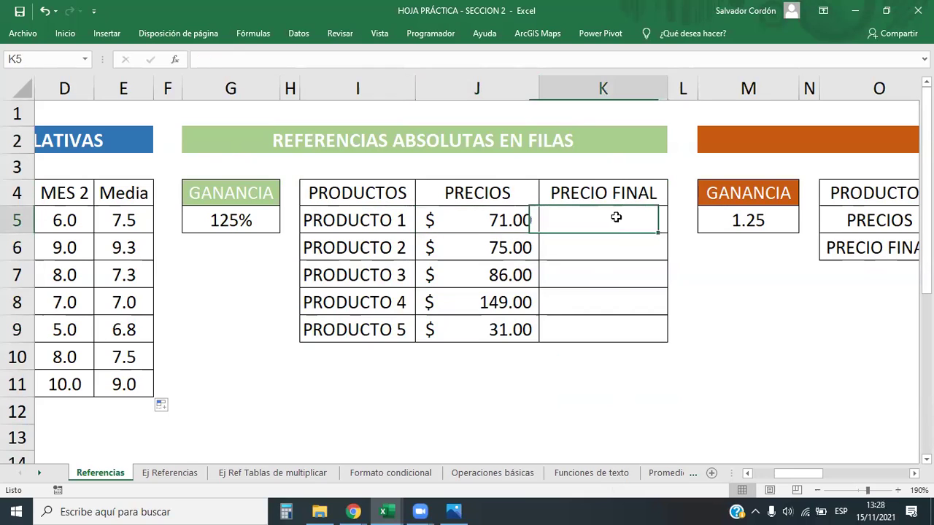
mouse_move(496, 214)
left_mouse_down()
mouse_move(497, 349)
mouse_move(496, 328)
left_mouse_up()
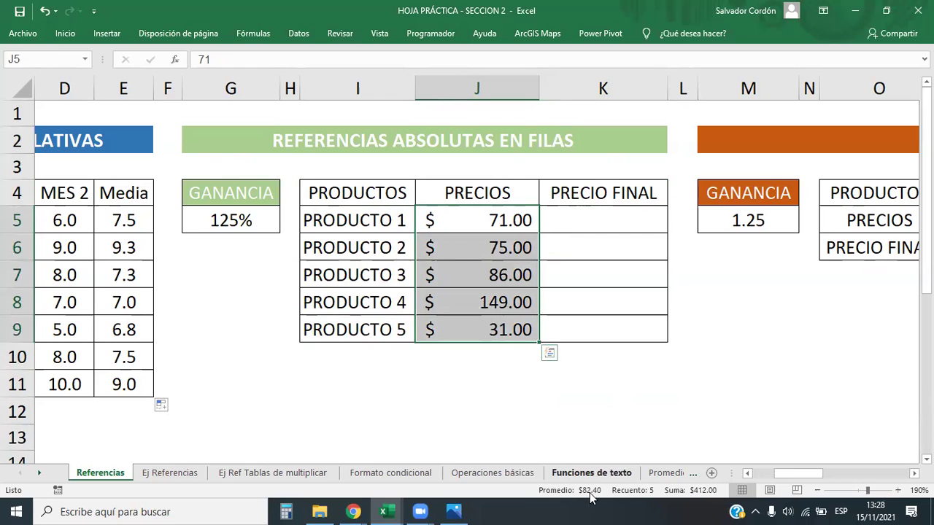
left_click(591, 215)
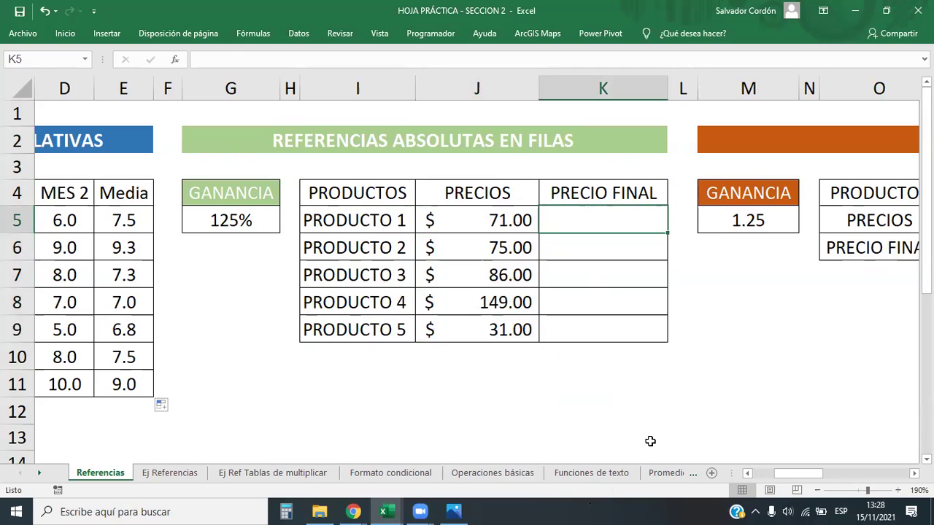
- Enter =J5*G5 in K5 so PRODUCTO 1's final price shows $88.75
type("=")
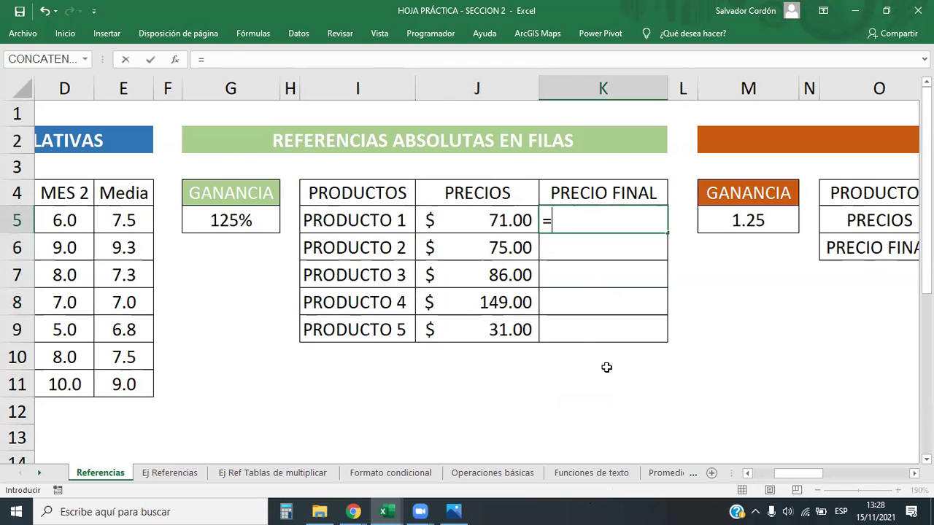
left_click(492, 219)
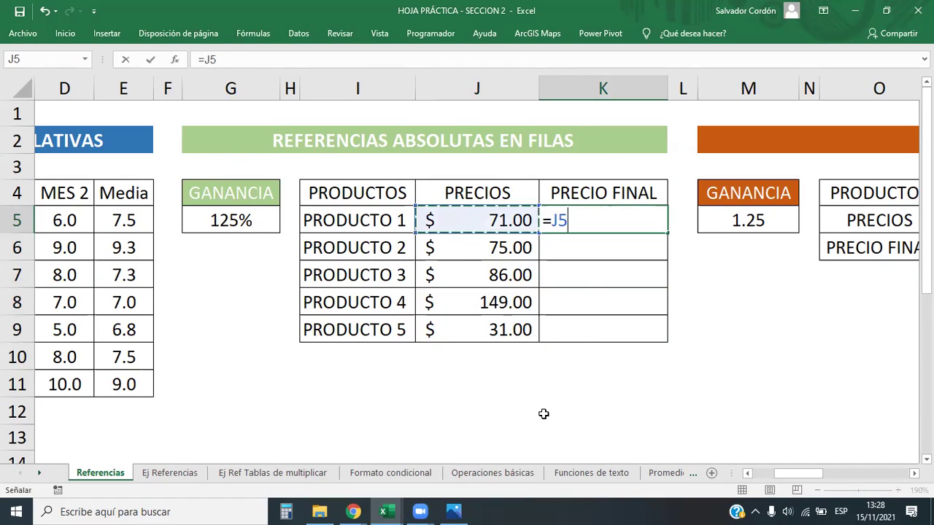
type("*")
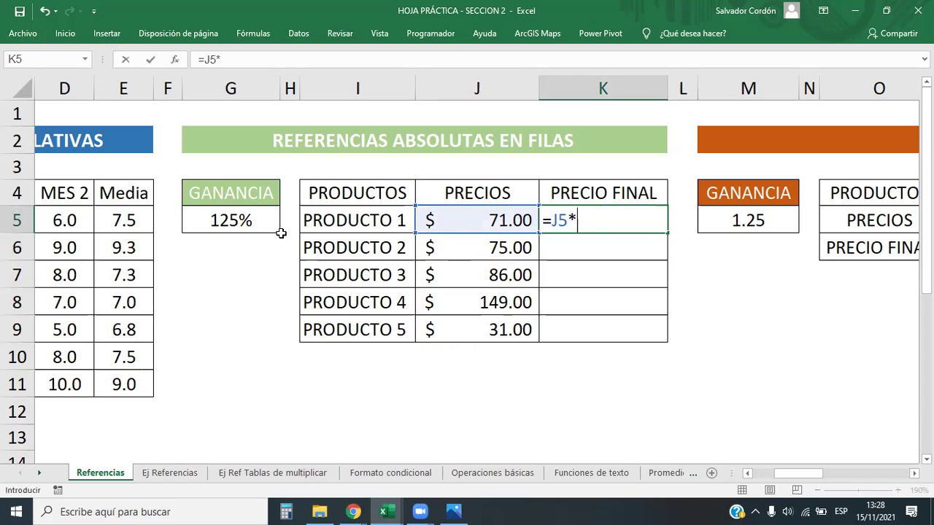
left_click(264, 222)
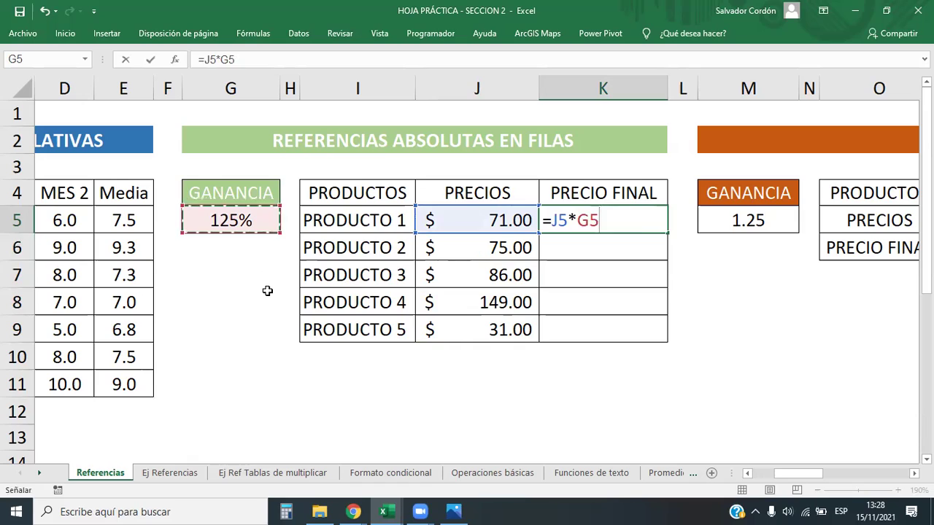
key("Return")
left_click(633, 217)
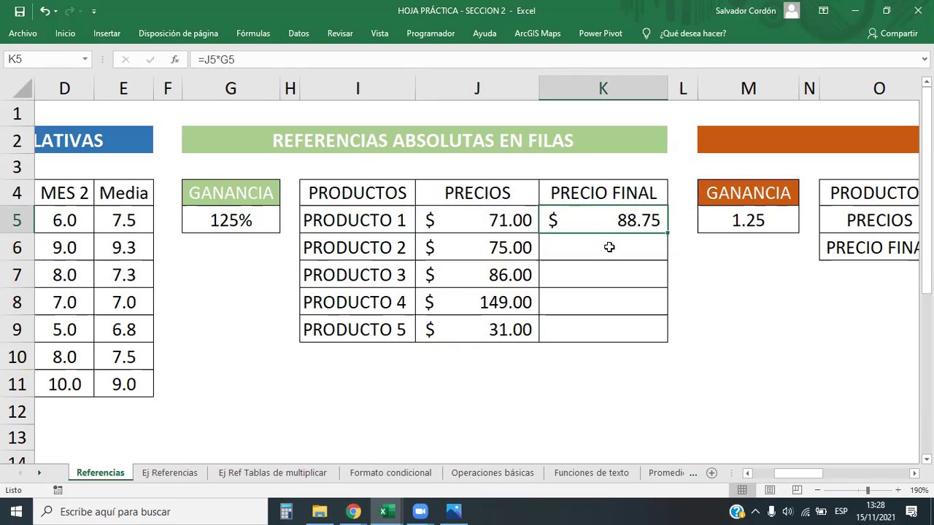
left_click(299, 505)
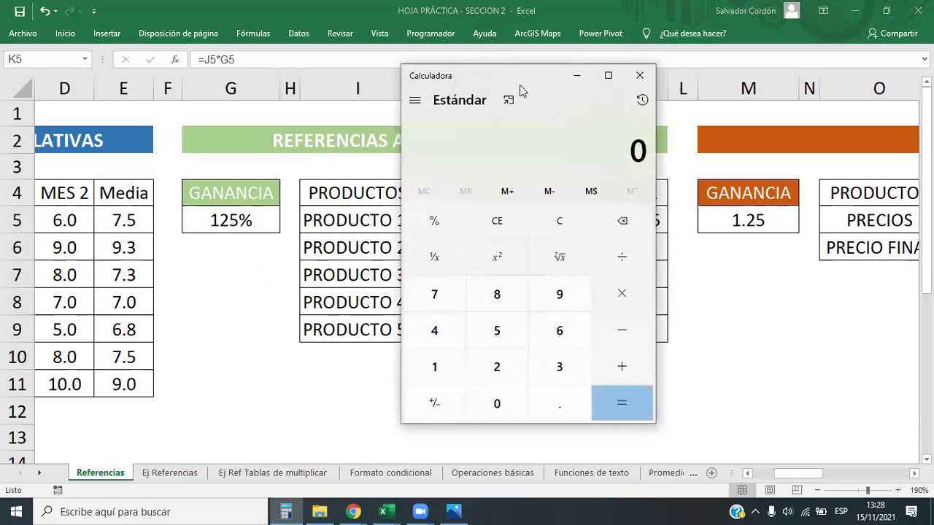
- In Windows Calculator, compute 25% of 71, giving 17.75
left_click_drag(519, 85, 783, 111)
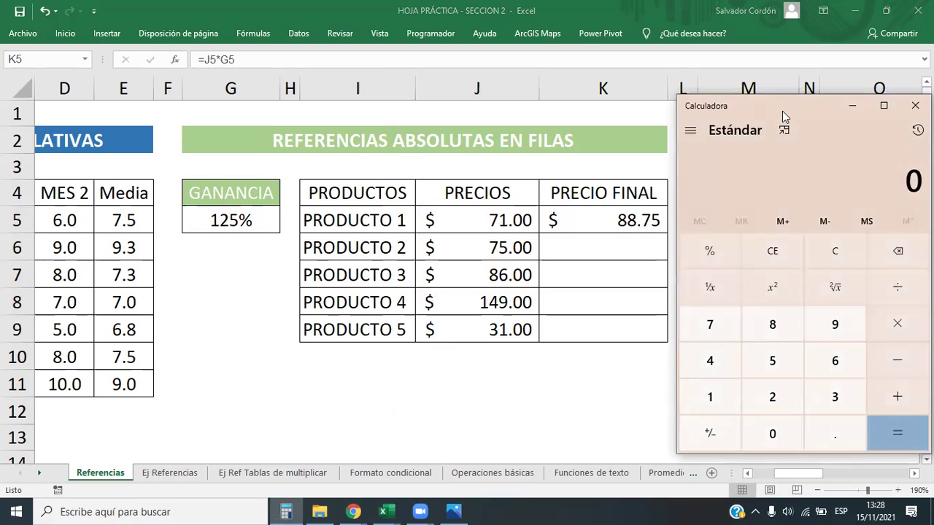
type("71")
type("*")
type("25")
left_click(711, 249)
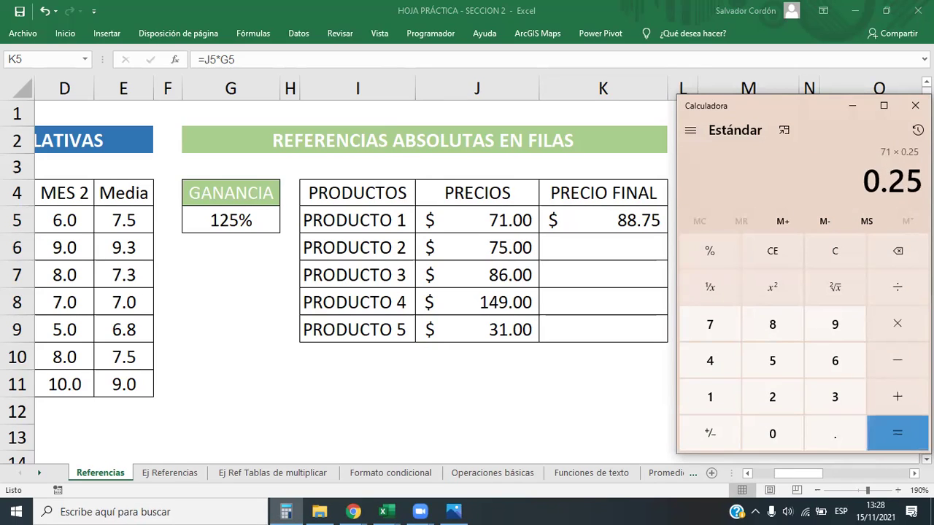
left_click(908, 442)
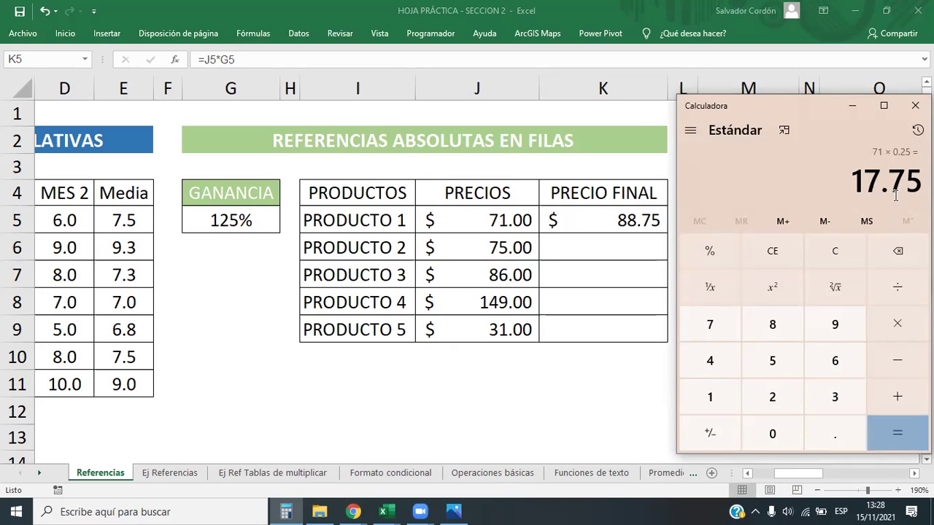
left_click_drag(853, 179, 920, 179)
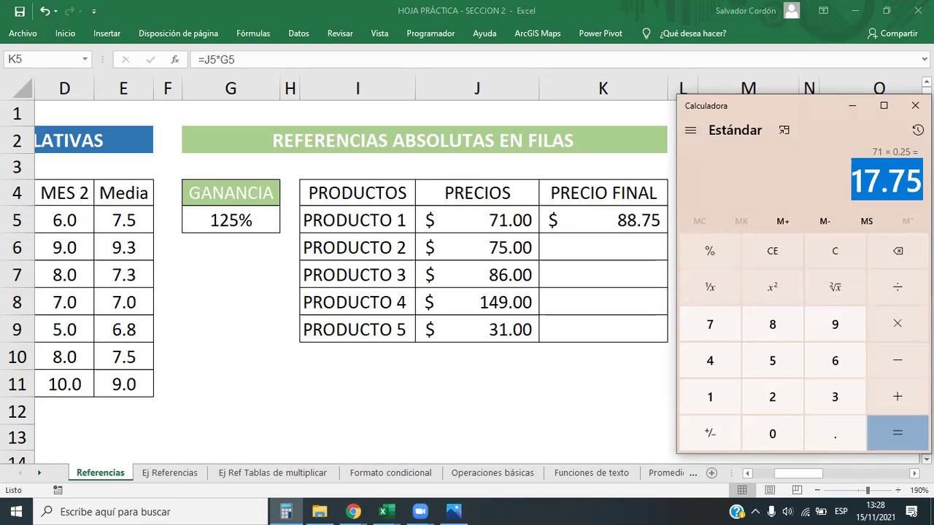
- Add 71 to 17.75 to reach 88.75, then clear the calculator to 0
left_click(898, 399)
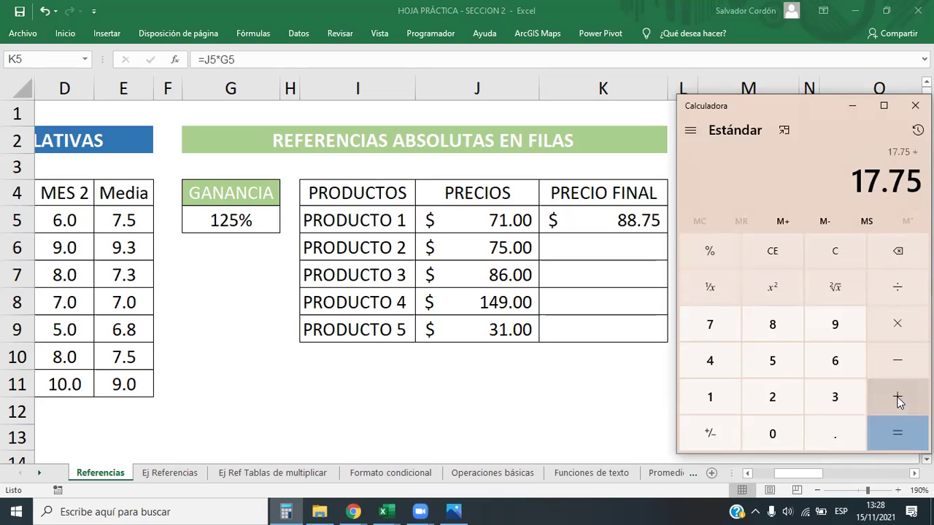
type("71")
key("Return")
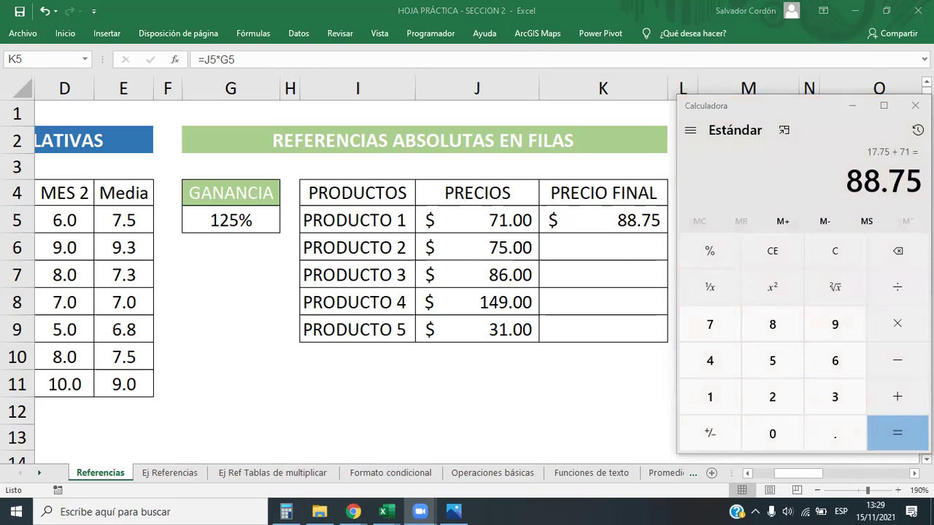
left_click_drag(798, 107, 734, 74)
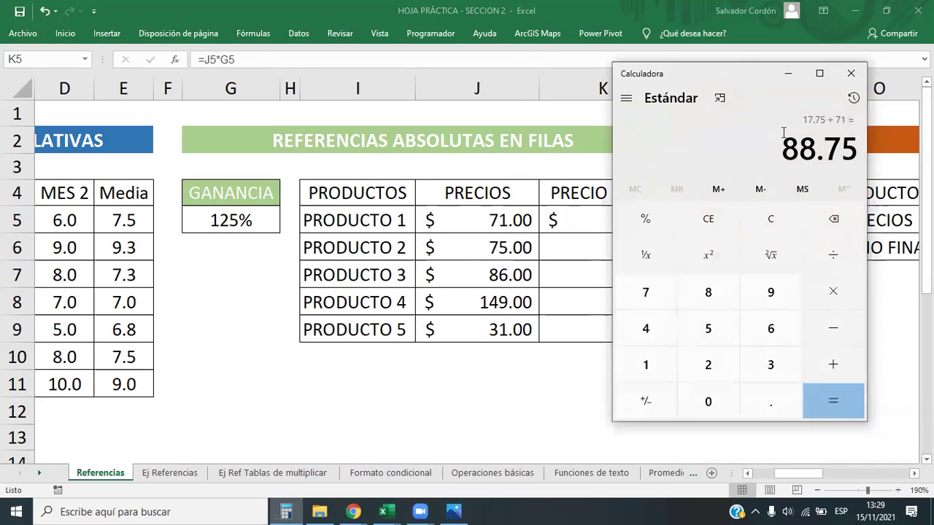
key("Delete")
key("Escape")
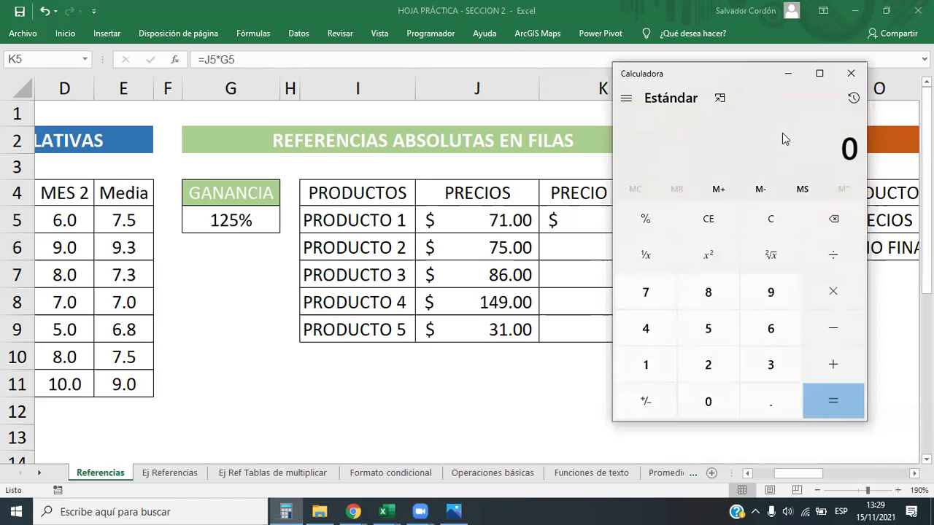
- Recalculate 71 × 25% in Calculator to get 17.75 again
left_click_drag(711, 70, 775, 71)
type("71")
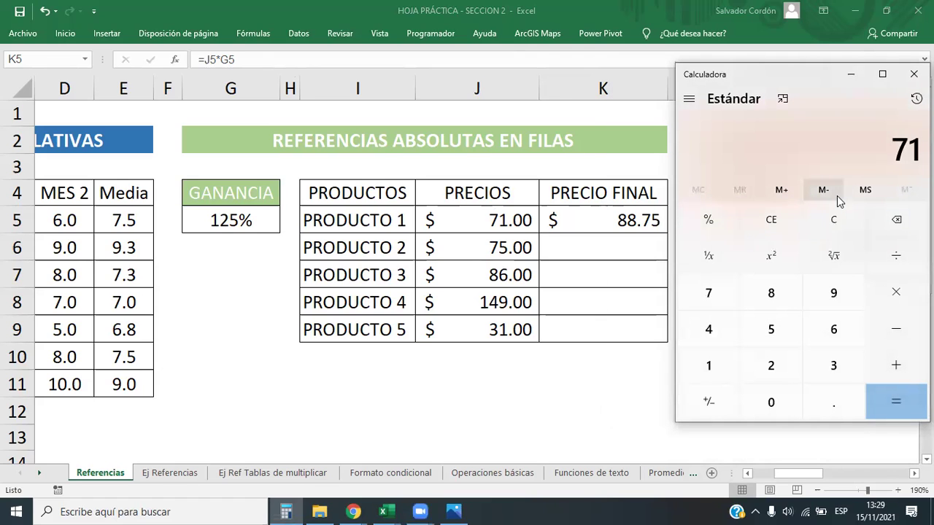
type("*")
type("25")
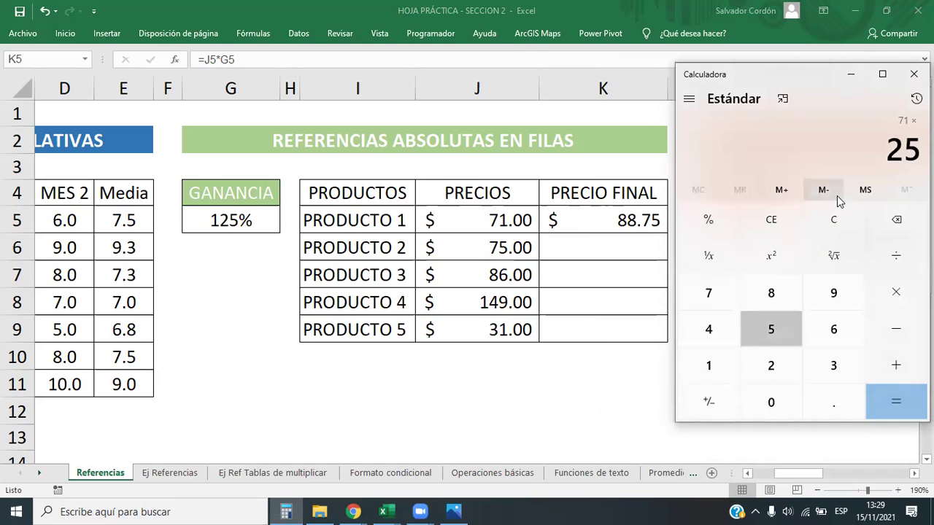
left_click(708, 223)
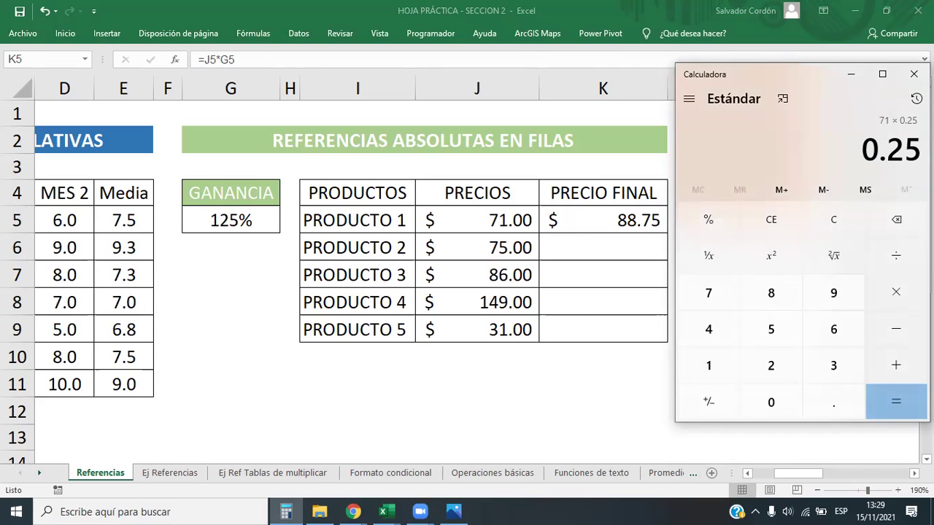
left_click(888, 405)
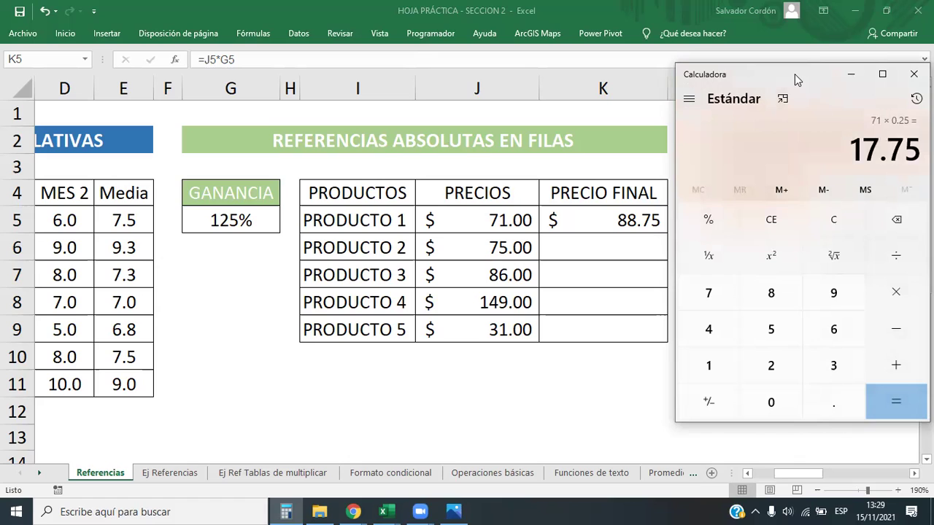
- Move Calculator left, add 71 for a total of 88.75, and clear the display
left_click_drag(794, 74, 151, 72)
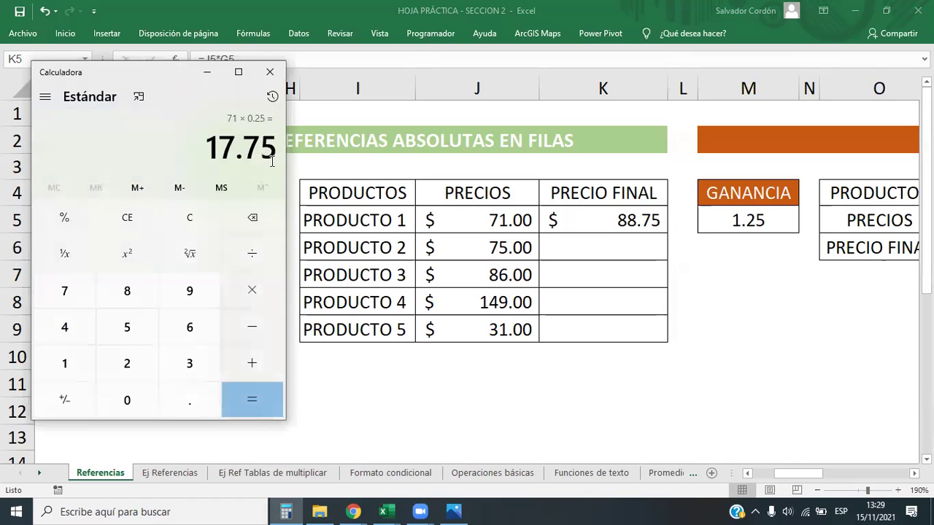
key("plus")
type("71")
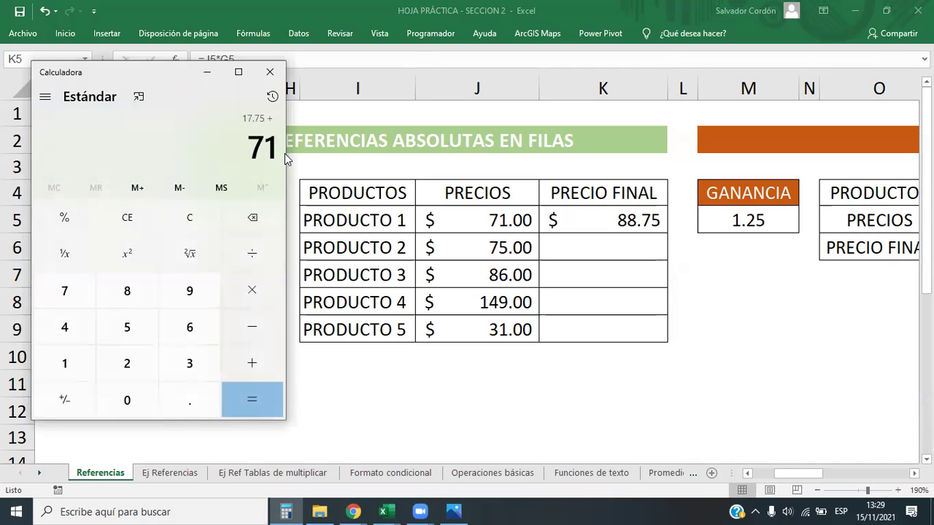
key("Return")
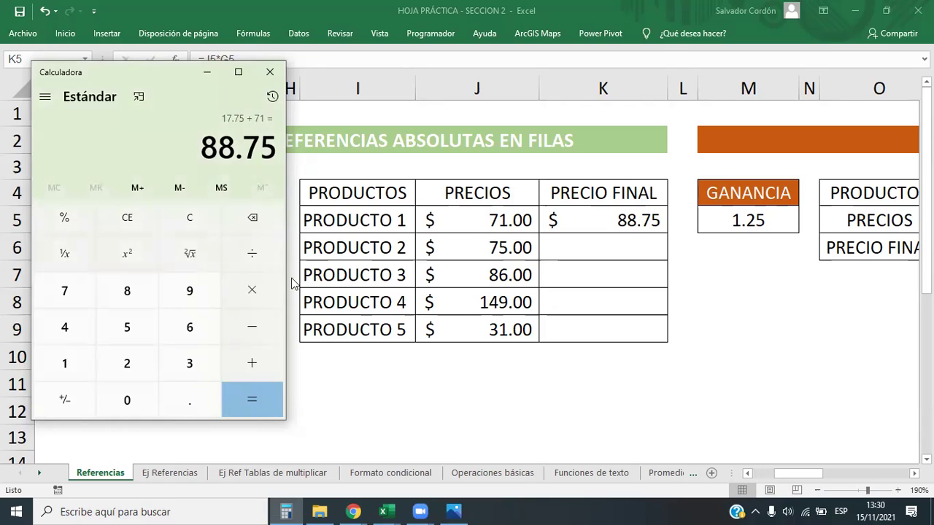
left_click(126, 216)
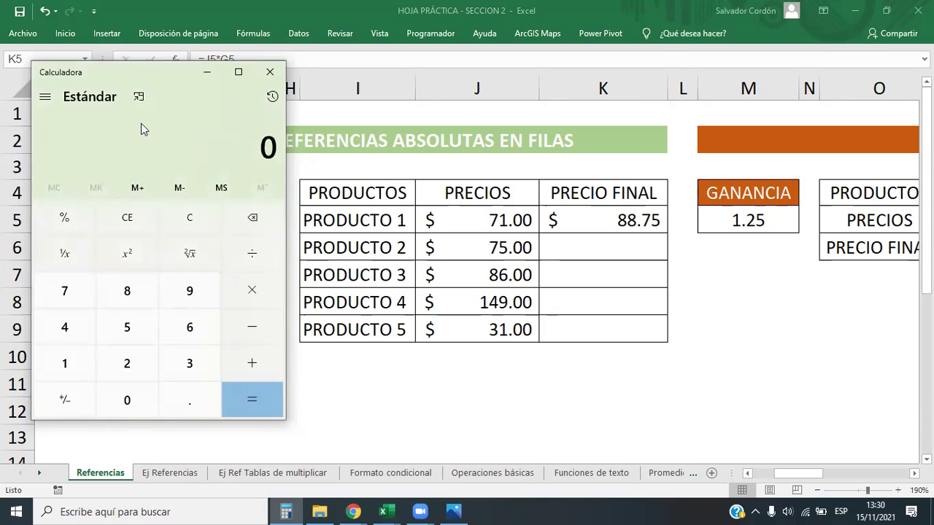
- Evaluate 71*1.25 in Calculator to confirm 88.75, then close Calculator
type("71")
type("*1.25")
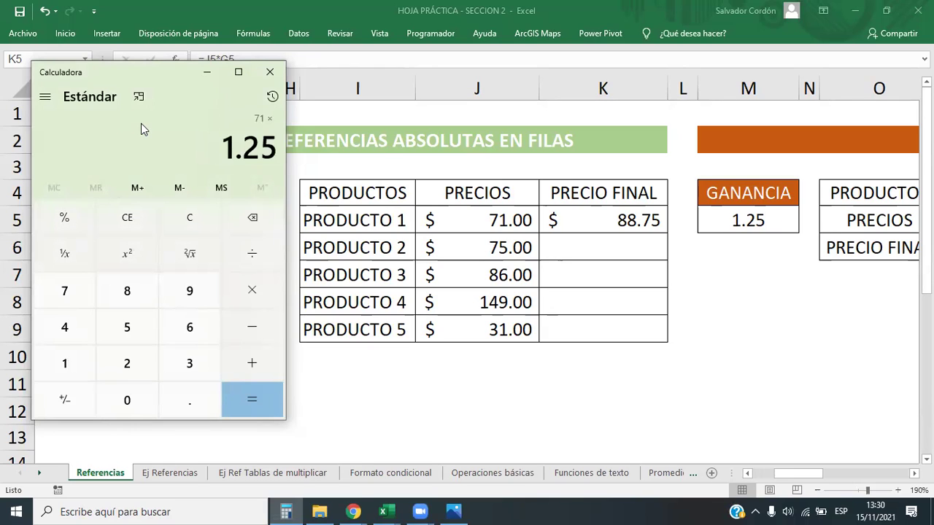
key("Return")
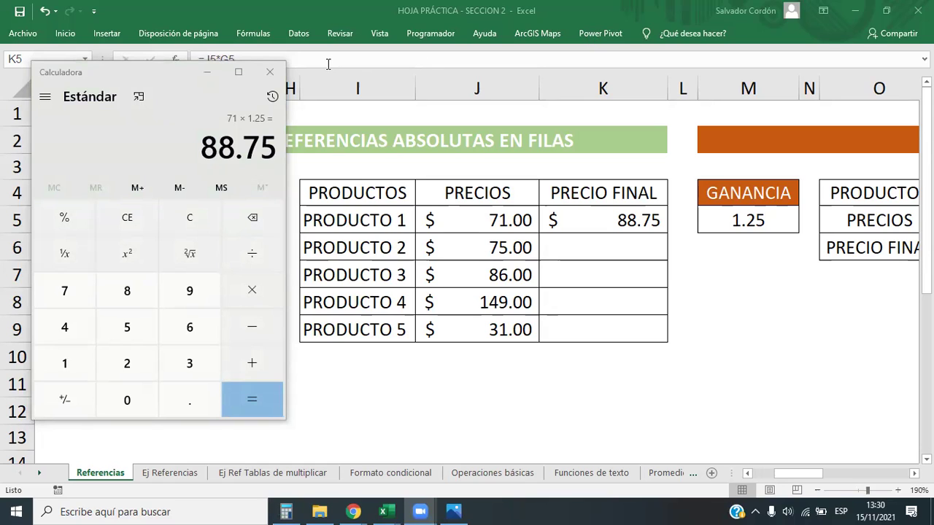
left_click(281, 77)
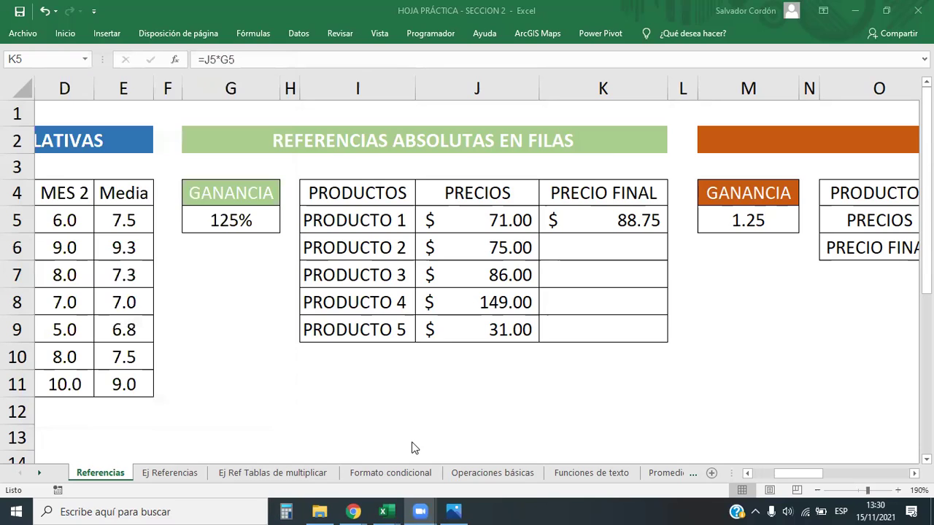
- Fill the K5 final-price formula down through K9
left_click(635, 219)
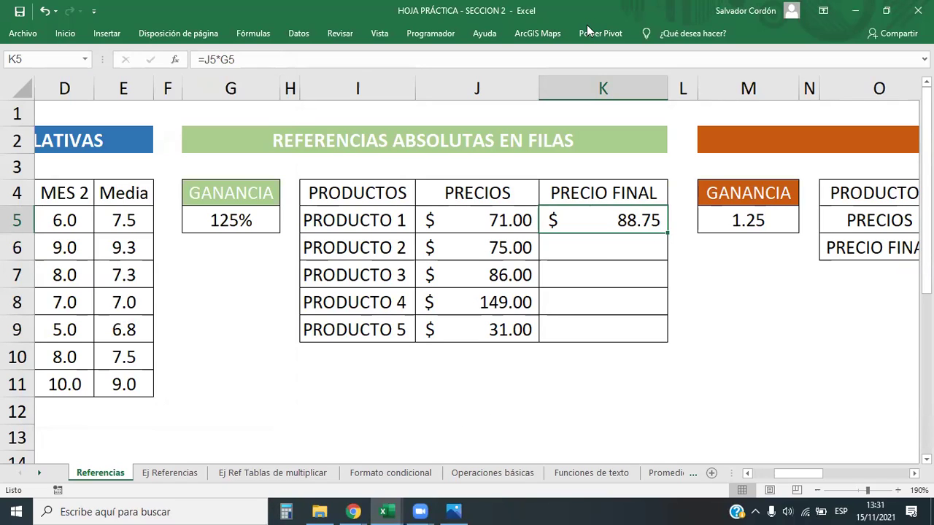
left_click_drag(667, 314, 667, 328)
left_click(754, 387)
- Inspect the copied formulas in K5, K6 and K7 and the price in J6
left_click(627, 302)
left_click(637, 281)
left_click(756, 373)
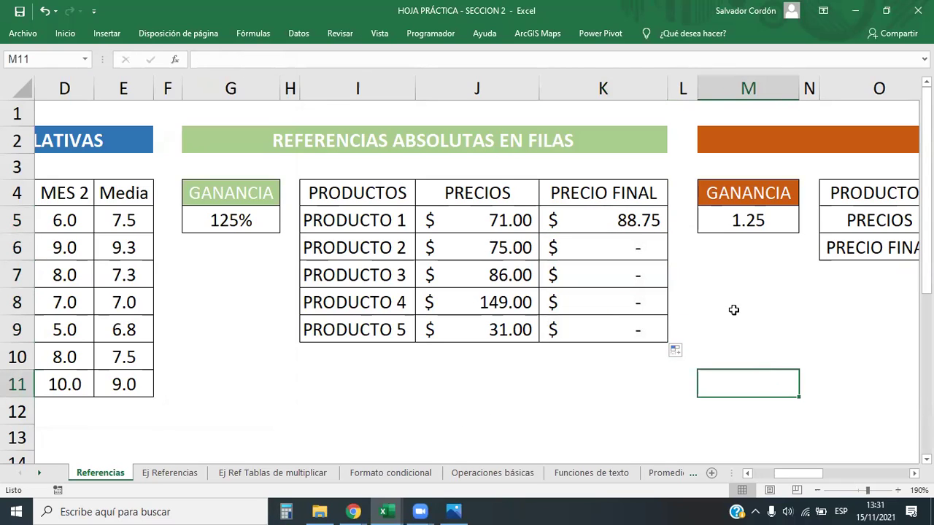
left_click(632, 219)
left_click(652, 245)
left_click(774, 354)
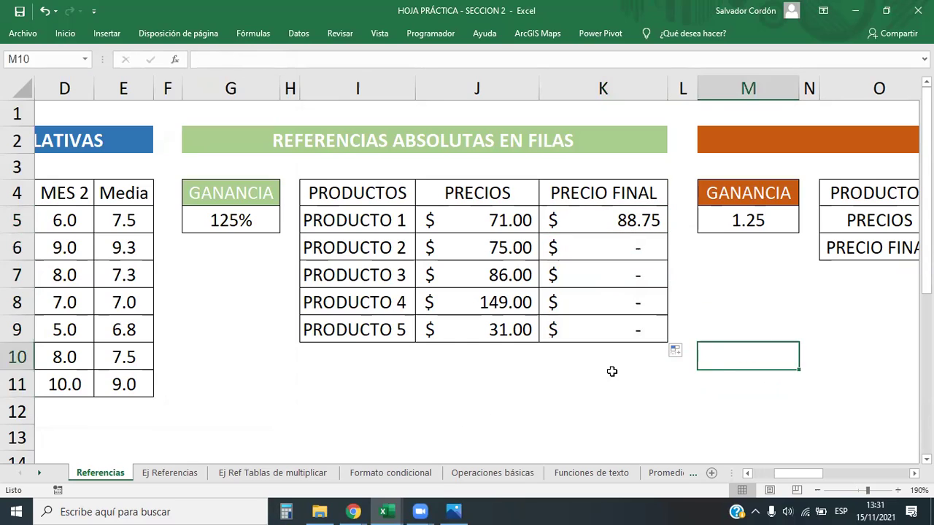
left_click(481, 248)
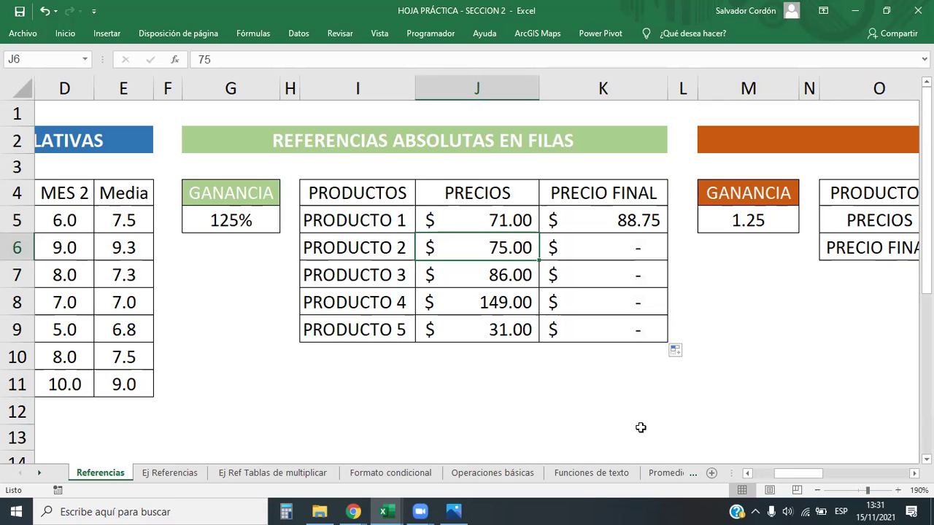
left_click(637, 273)
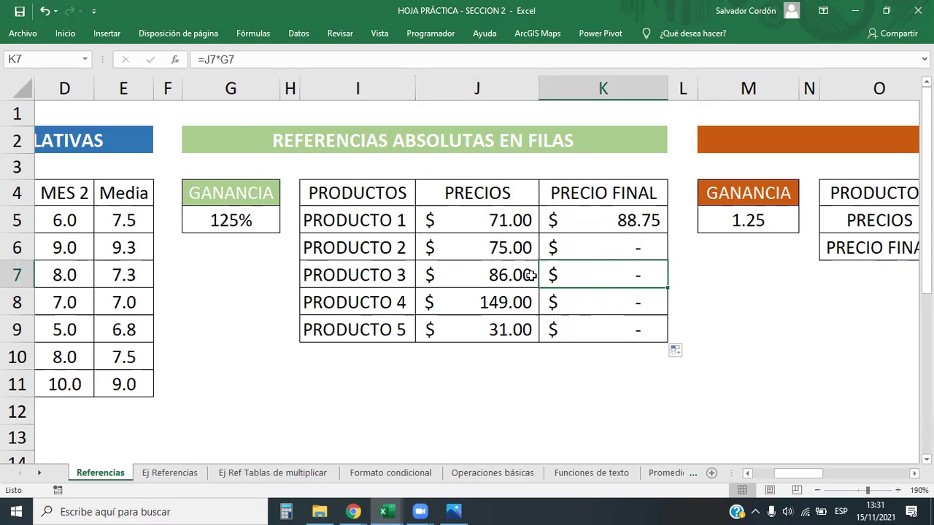
left_click(254, 59)
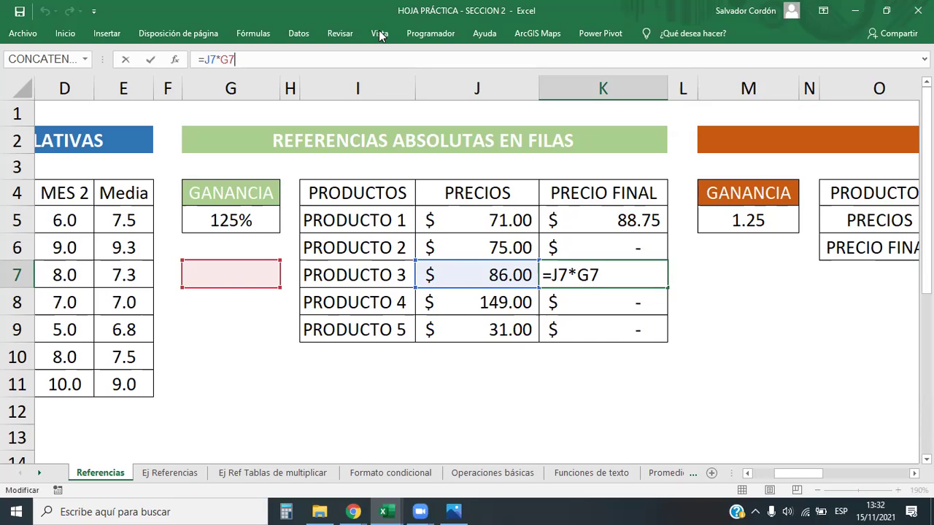
mouse_move(246, 267)
left_mouse_down()
mouse_move(248, 242)
mouse_move(248, 299)
mouse_move(254, 223)
mouse_move(250, 267)
mouse_move(264, 212)
left_mouse_up()
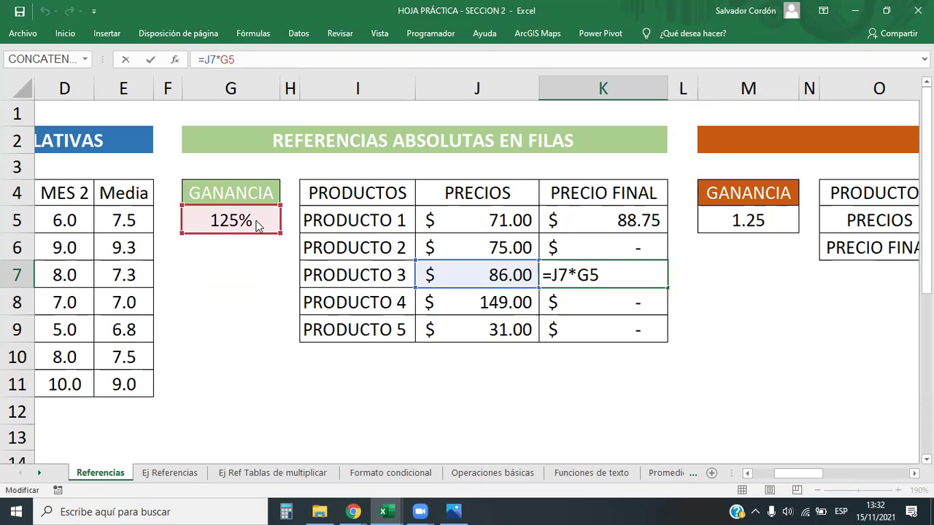
key("Return")
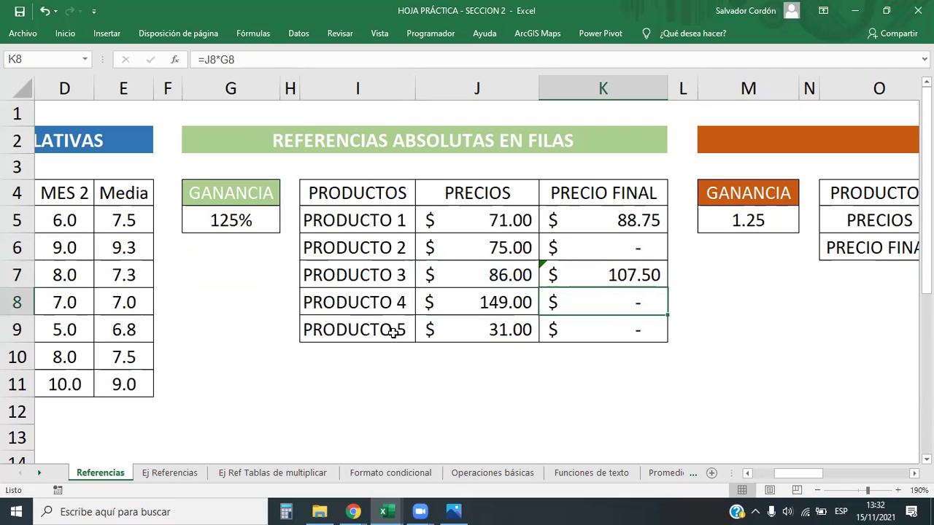
key("ctrl+z")
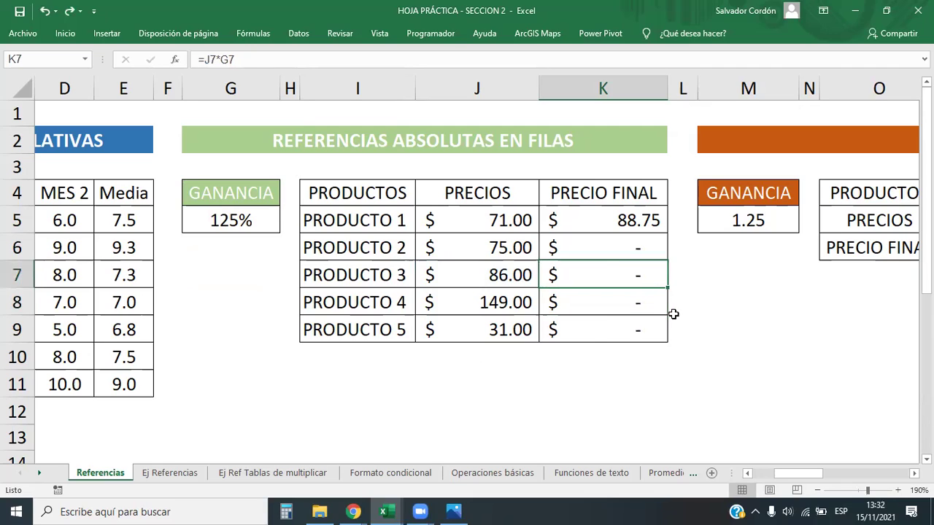
left_click_drag(620, 217, 620, 326)
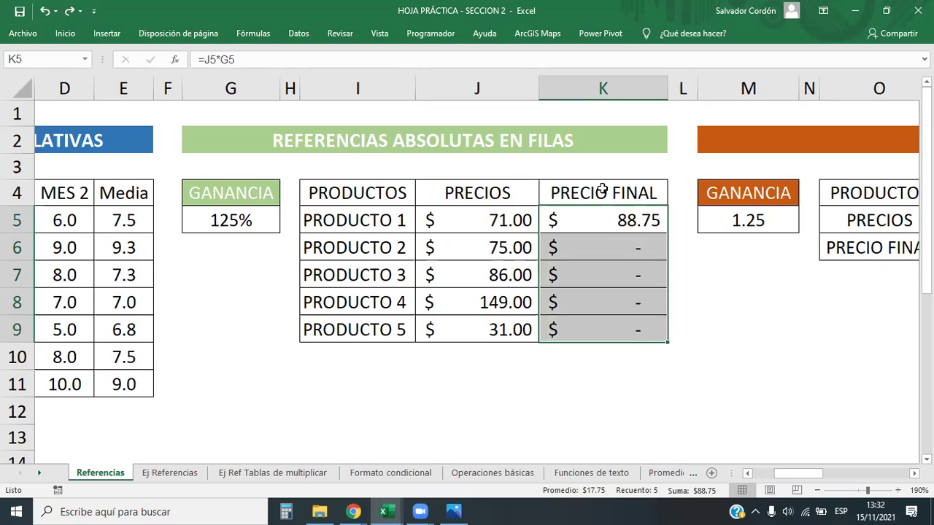
- Delete the copied formulas in K6:K9, leaving only K5's $88.75
left_click_drag(633, 245, 630, 331)
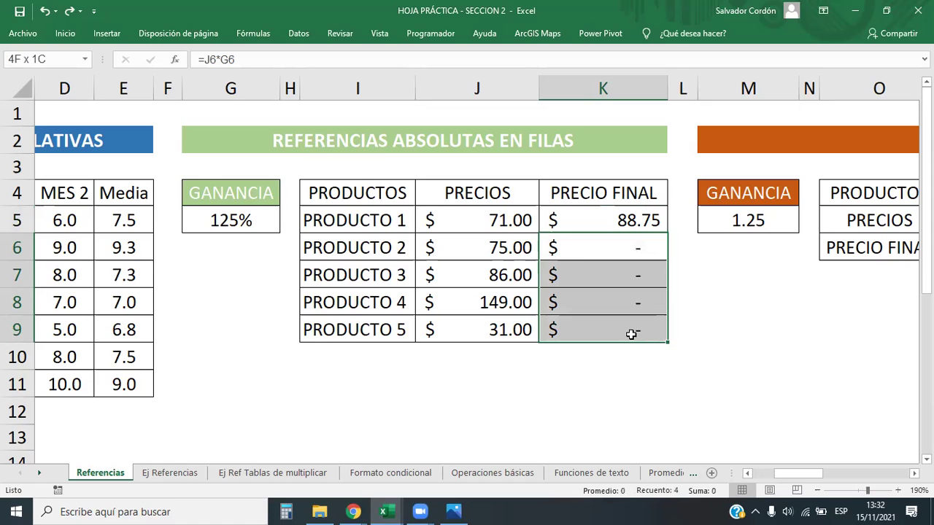
key("Delete")
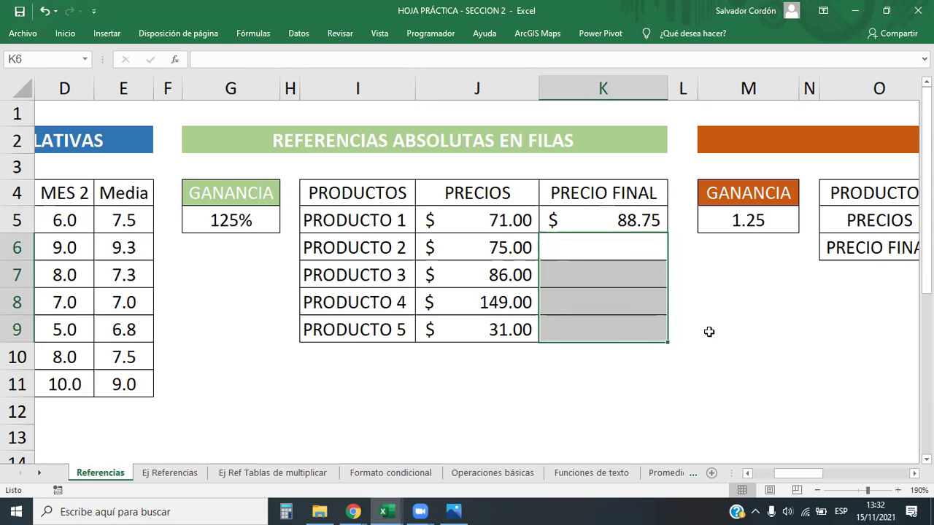
left_click(615, 220)
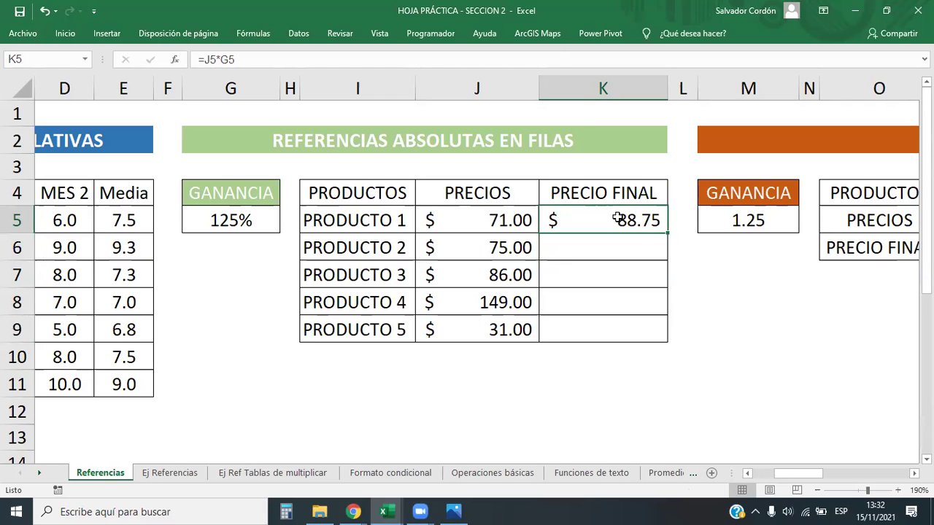
- Put K5's formula =J5*G5 into edit mode with F2
double_click(618, 220)
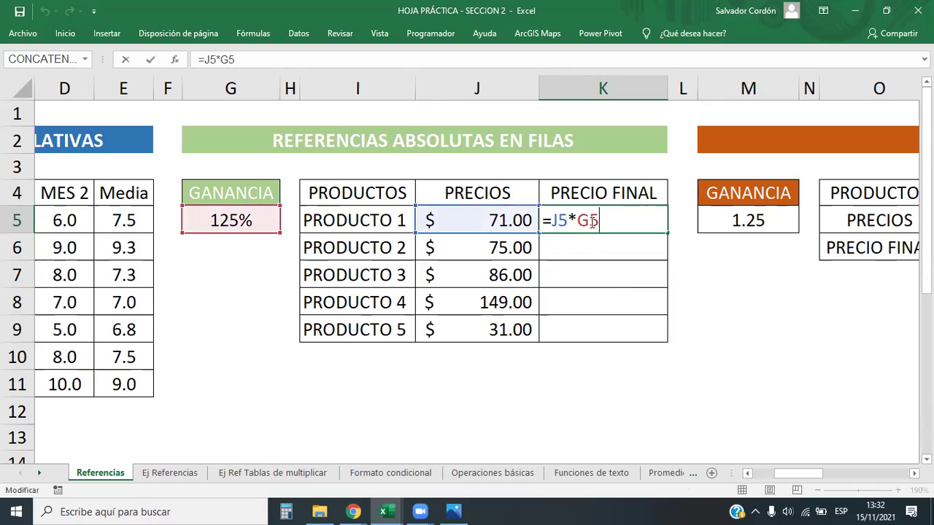
left_click(619, 292)
left_click(619, 221)
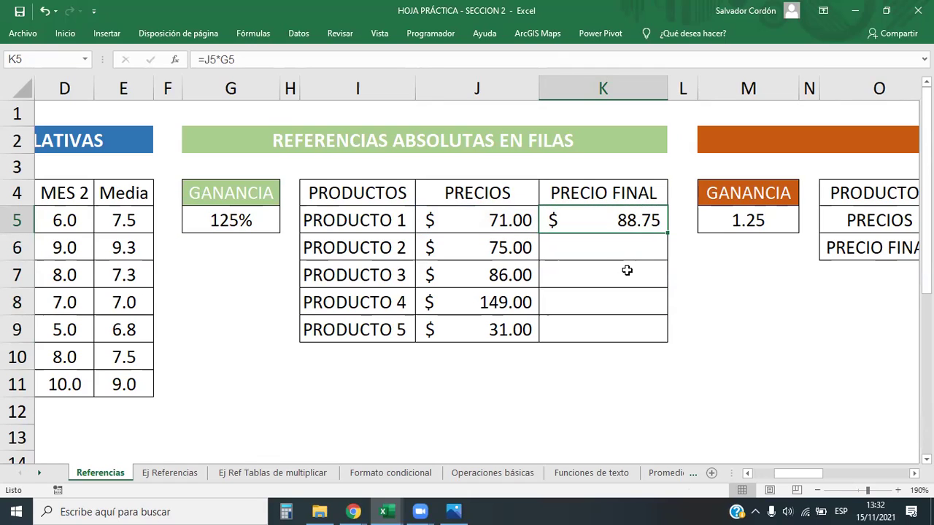
key("F2")
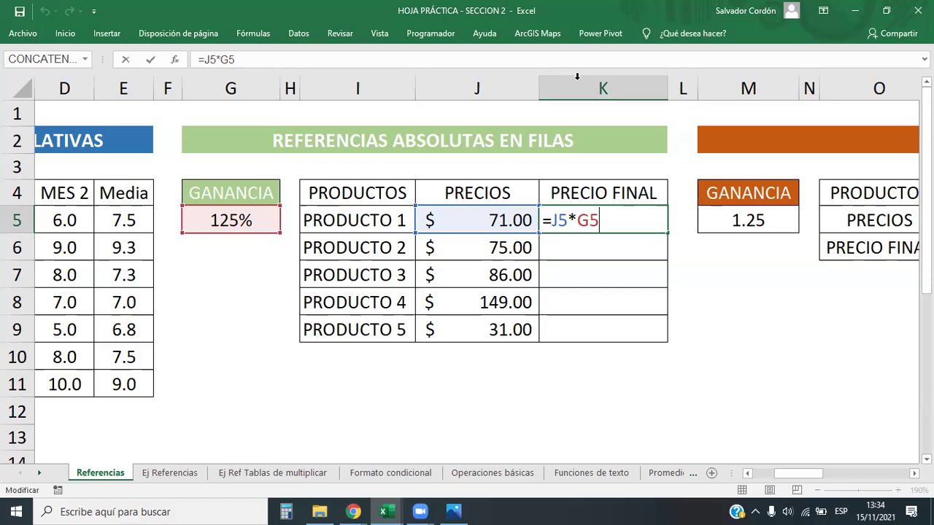
- Launch the Windows On-Screen Keyboard from a 'tecla' search and move it lower over the sheet
left_click(204, 511)
type("tecla")
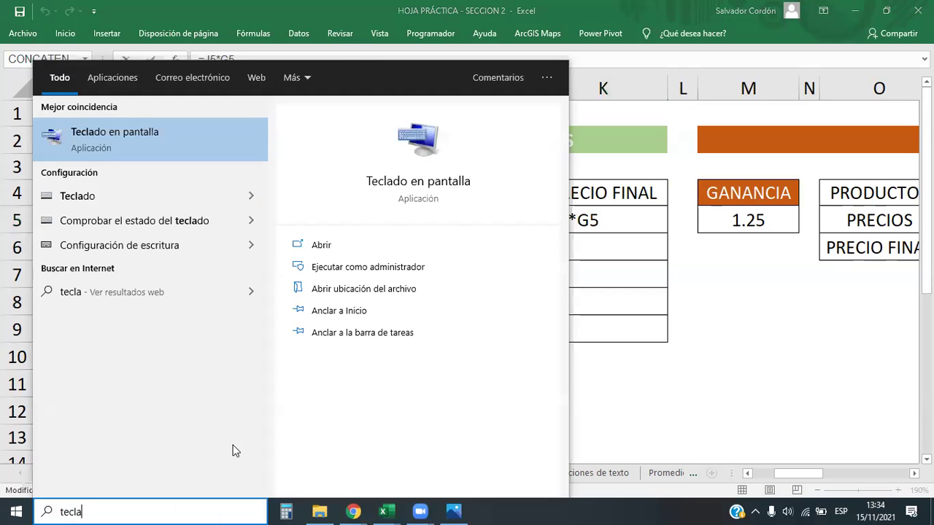
left_click(143, 135)
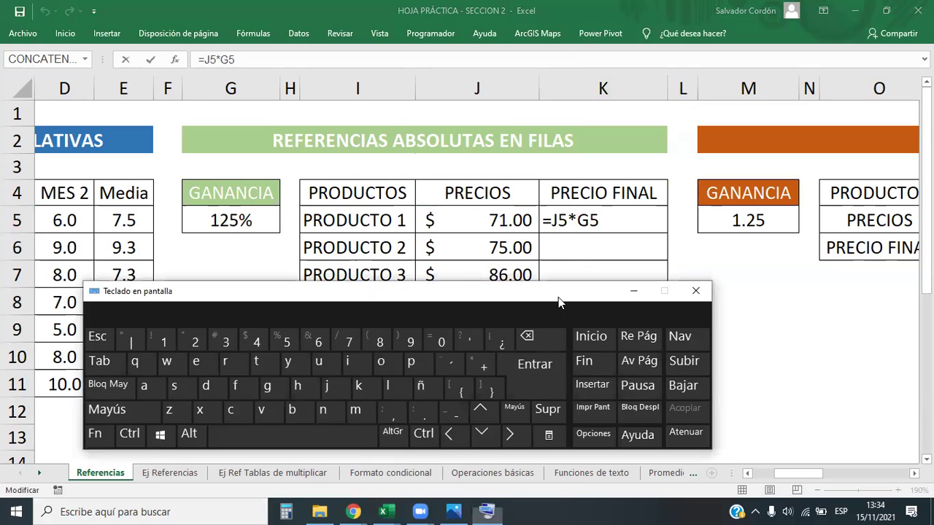
left_click_drag(558, 297, 624, 341)
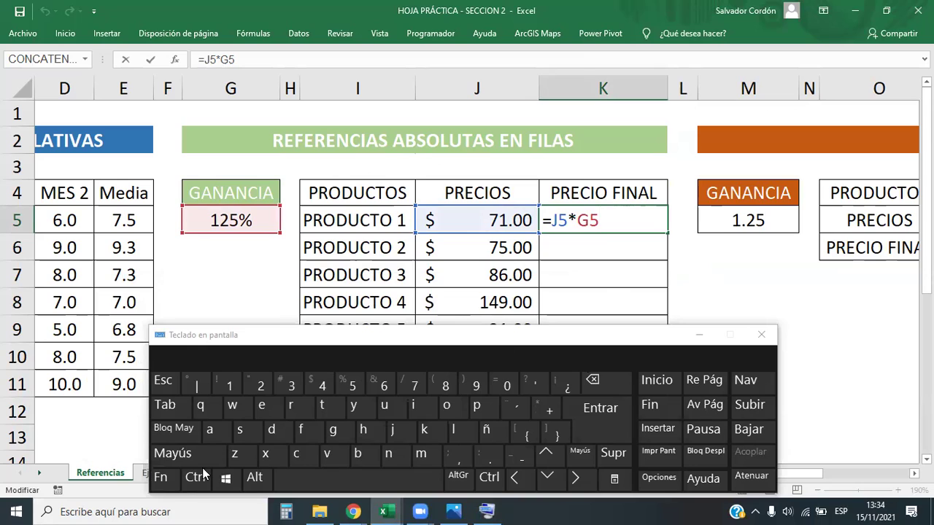
- Use Fn+F4 on the on-screen keyboard until K5's formula reads =J5*G$5
left_click(160, 479)
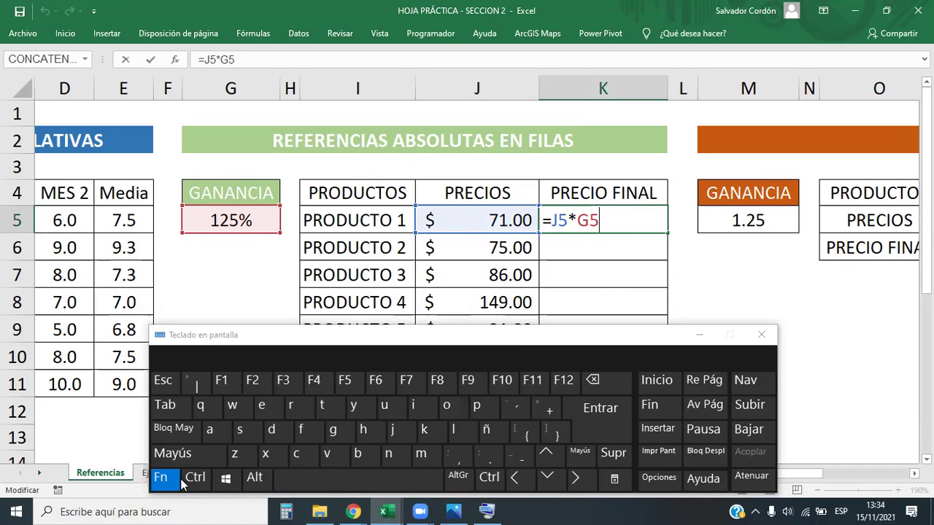
left_click(314, 382)
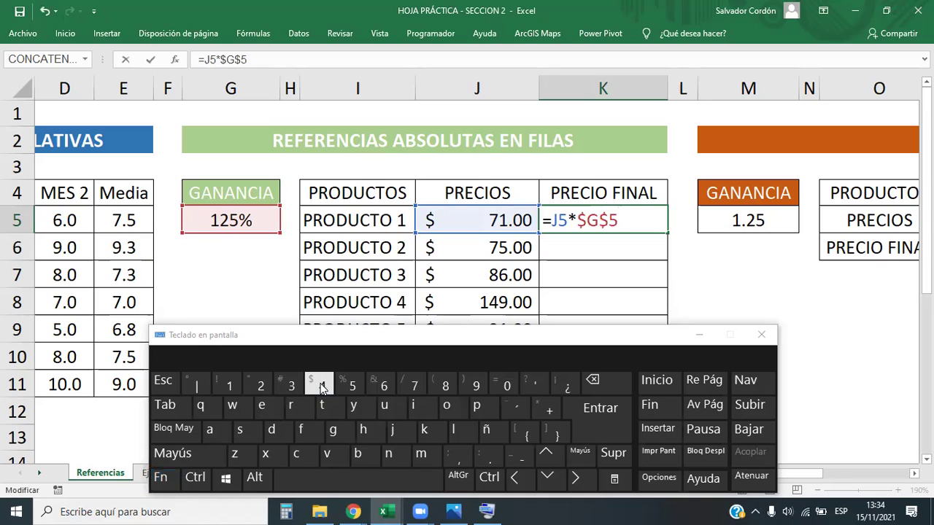
left_click(161, 477)
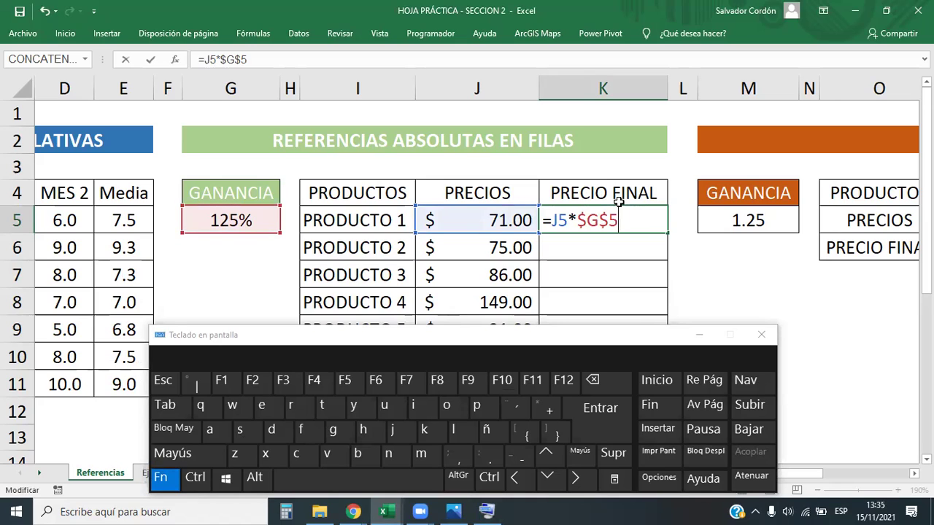
left_click(170, 479)
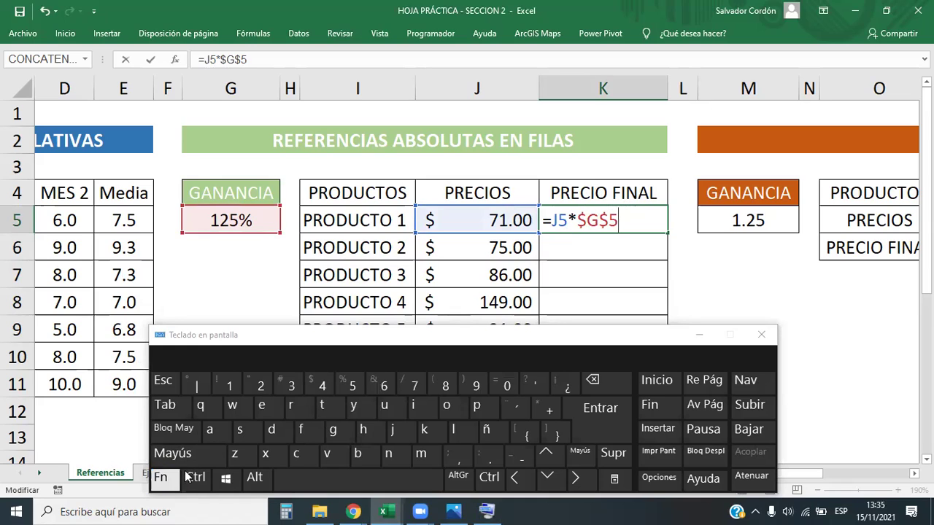
left_click(167, 477)
left_click(315, 390)
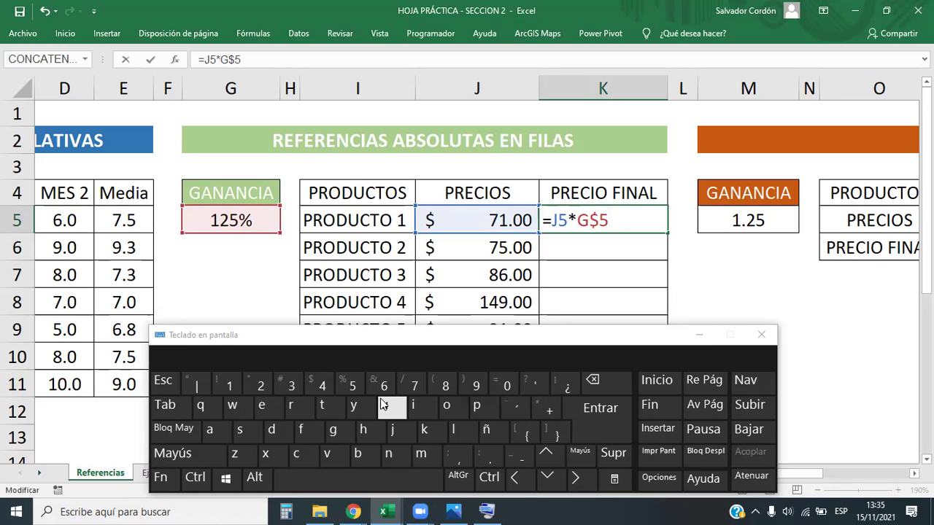
left_click(161, 477)
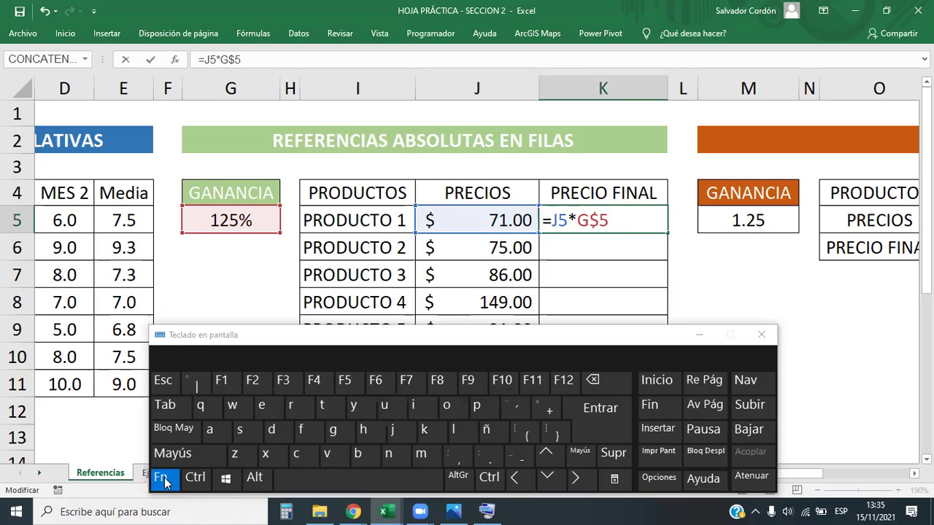
left_click(315, 383)
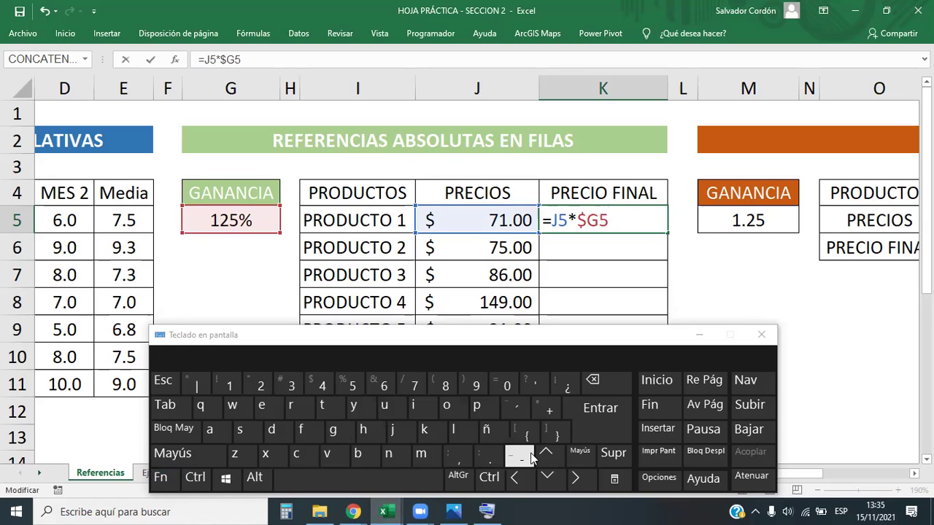
left_click(161, 478)
left_click(315, 383)
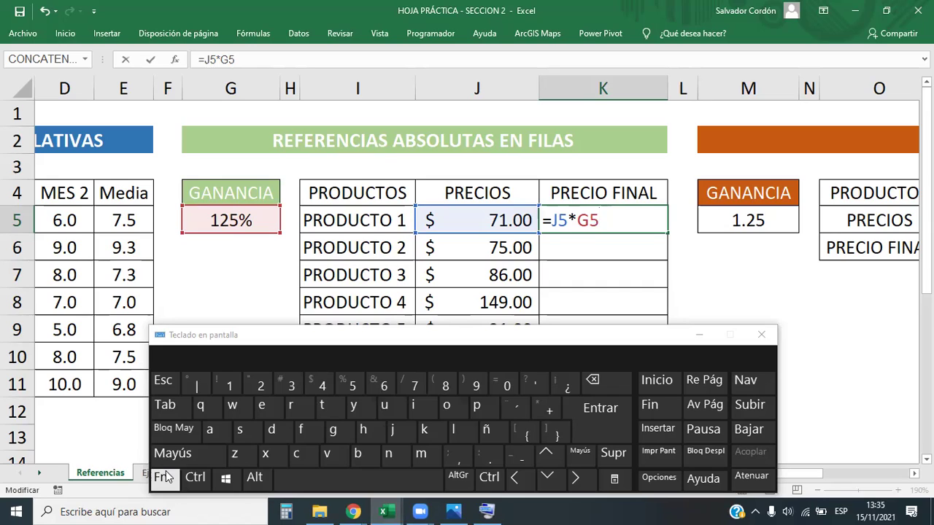
left_click(165, 477)
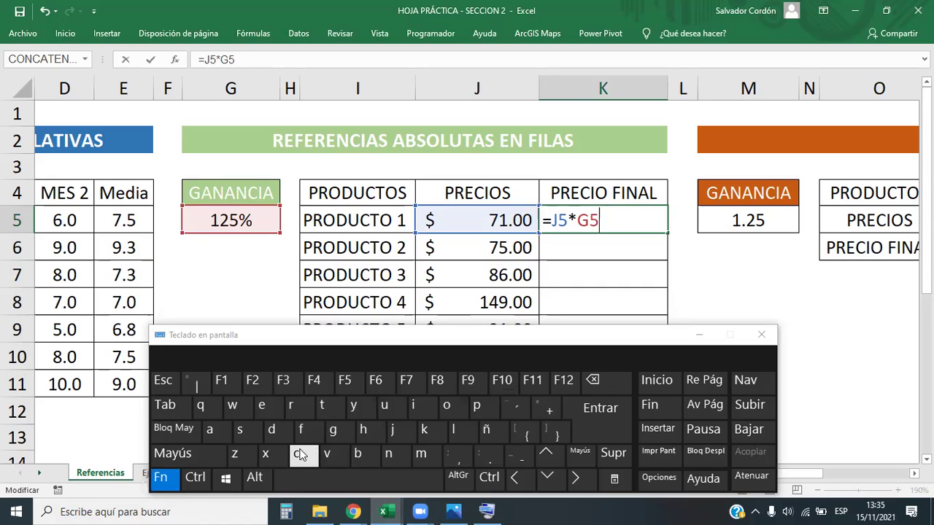
left_click(313, 384)
left_click(162, 478)
left_click(314, 385)
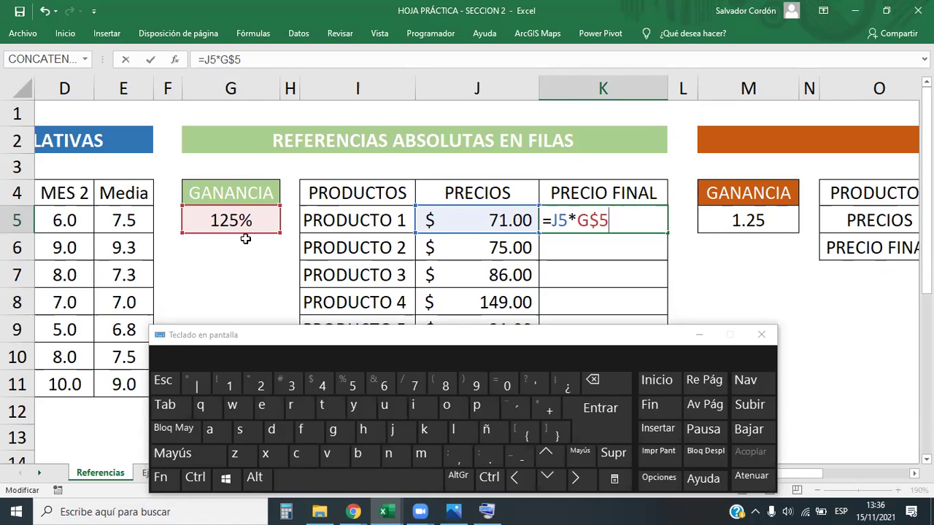
- Confirm K5, close the keyboard, fill the formula down to K9 and inspect K8's =J8*G$5
left_click(600, 410)
left_click(761, 336)
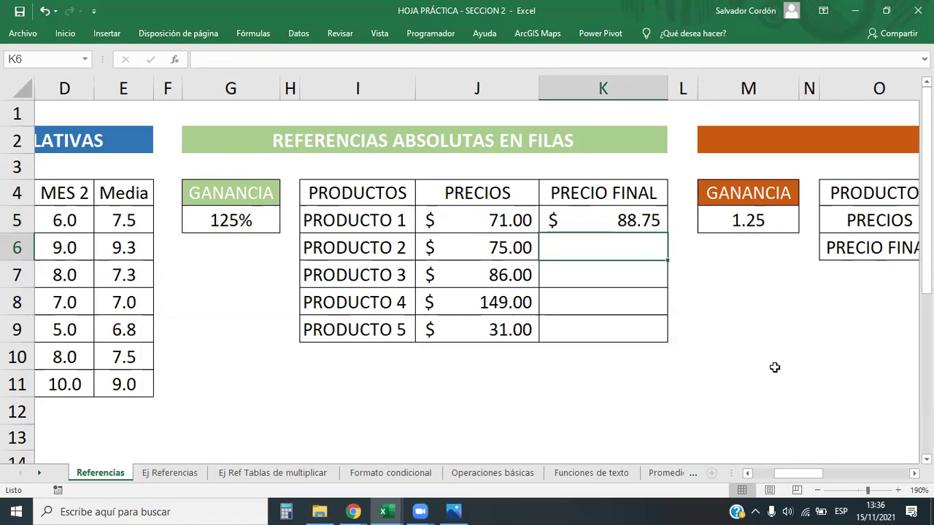
left_click(648, 225)
left_click_drag(667, 233, 663, 335)
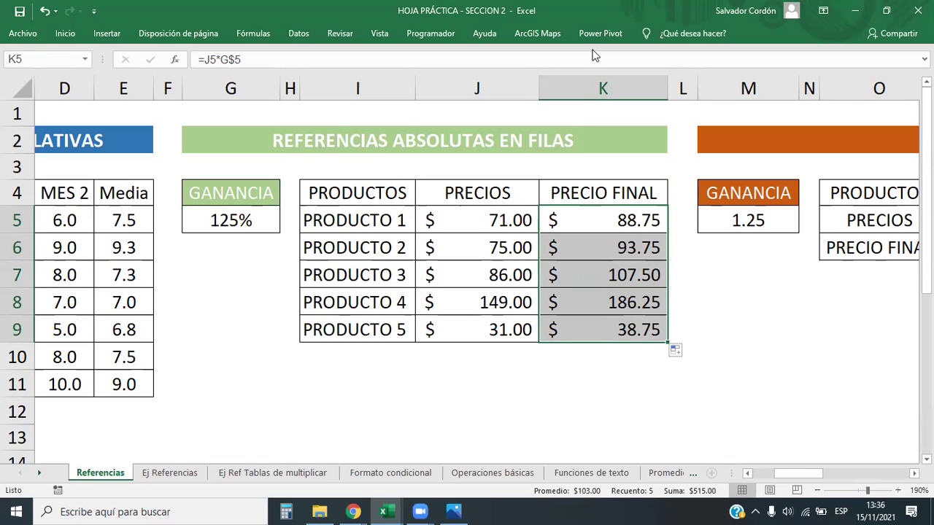
left_click(626, 305)
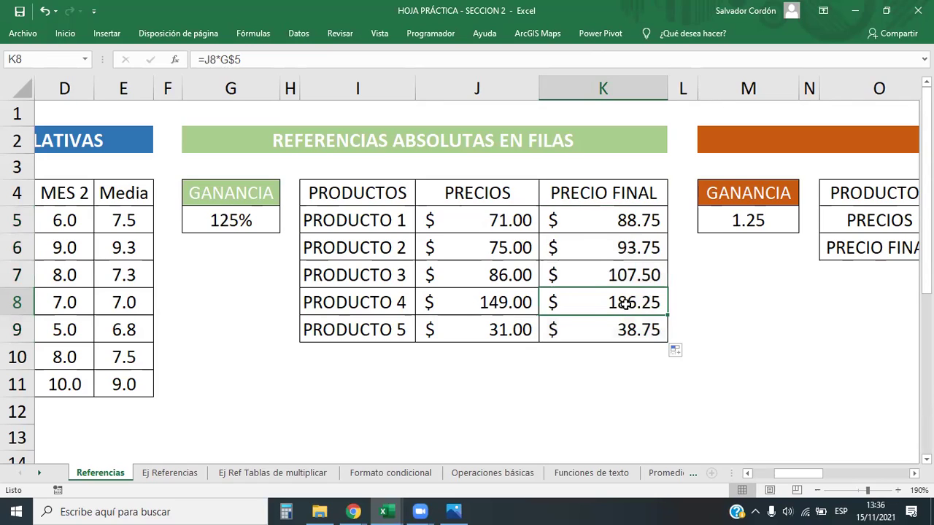
double_click(626, 304)
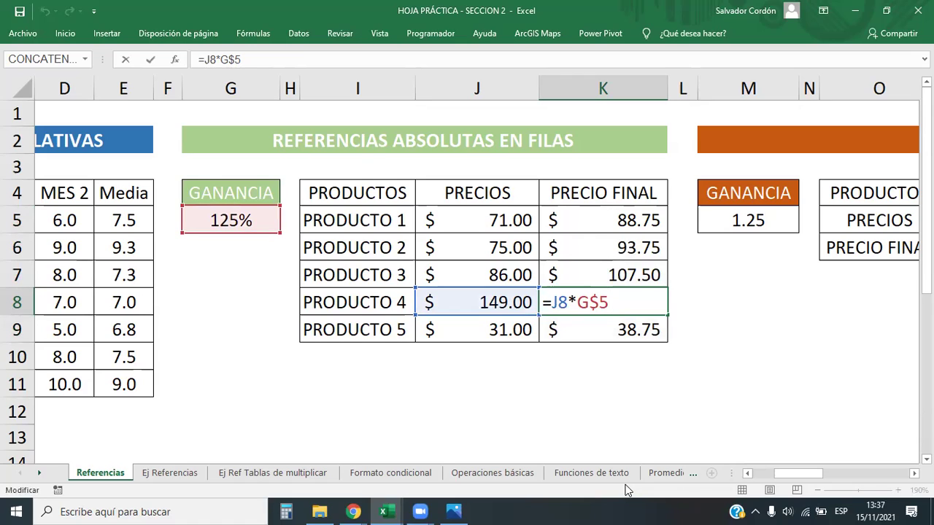
key("ctrl+Return")
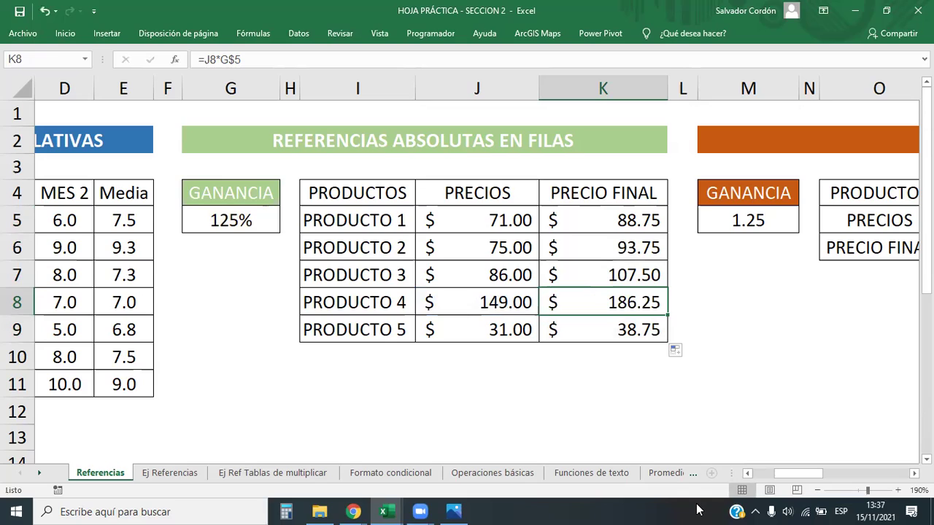
double_click(620, 329)
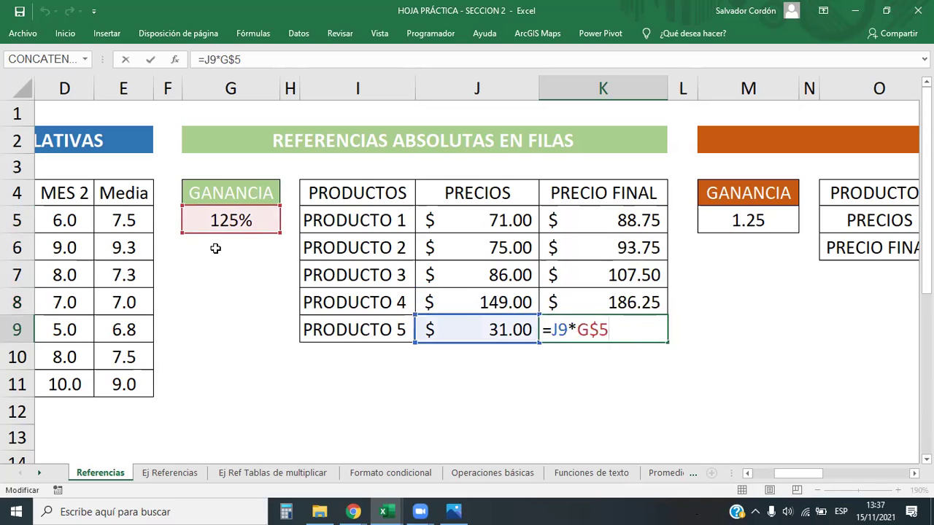
left_click_drag(578, 330, 598, 330)
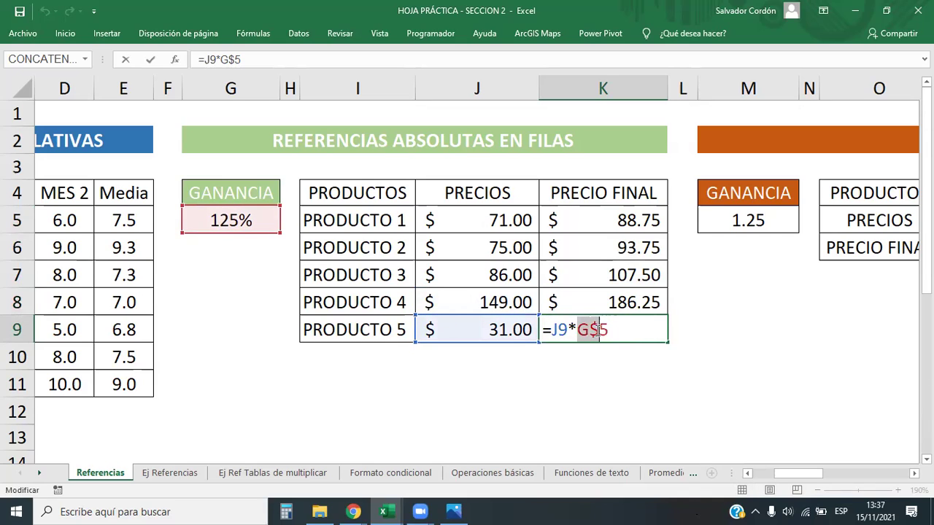
left_click(636, 335)
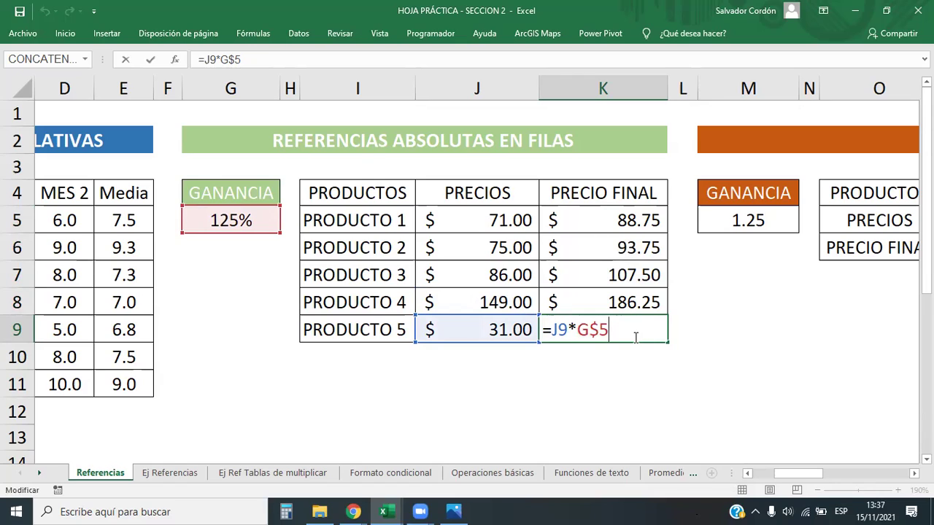
double_click(555, 330)
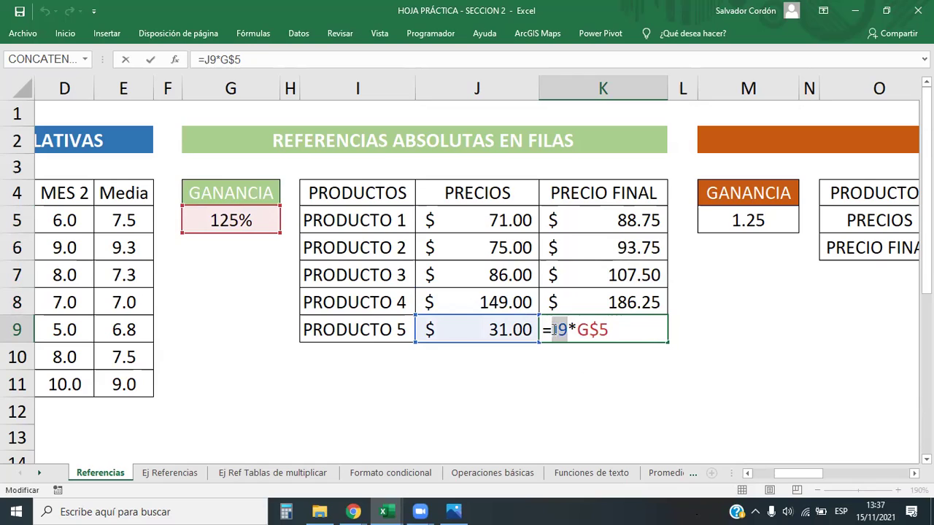
left_click(656, 330)
key("Return")
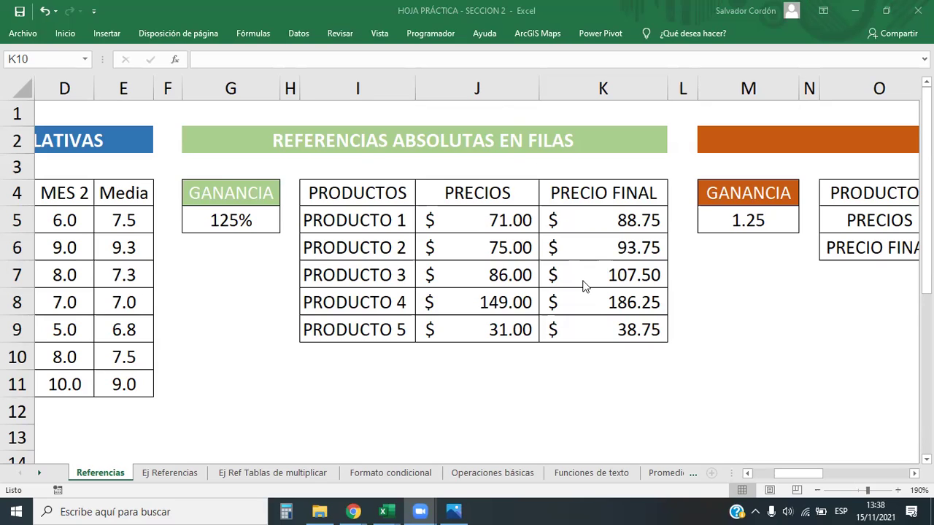
left_click_drag(600, 233, 601, 332)
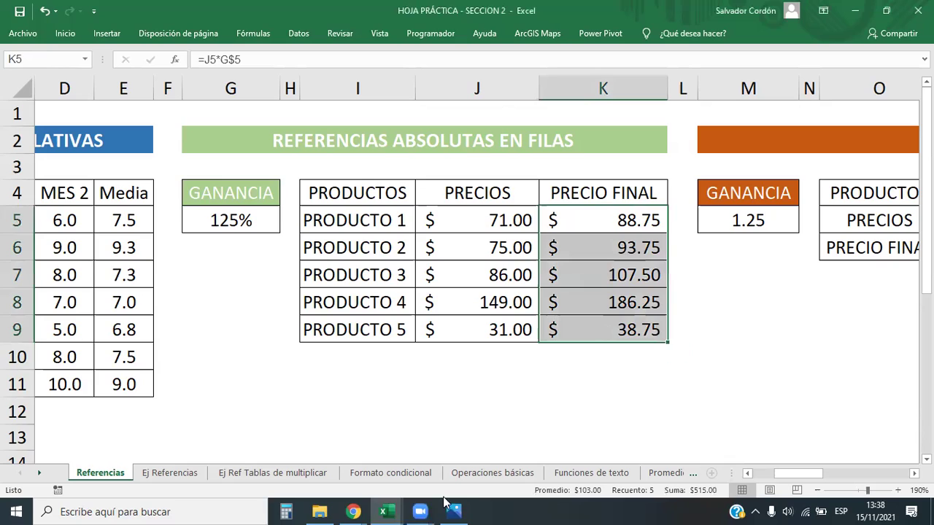
left_click(540, 411)
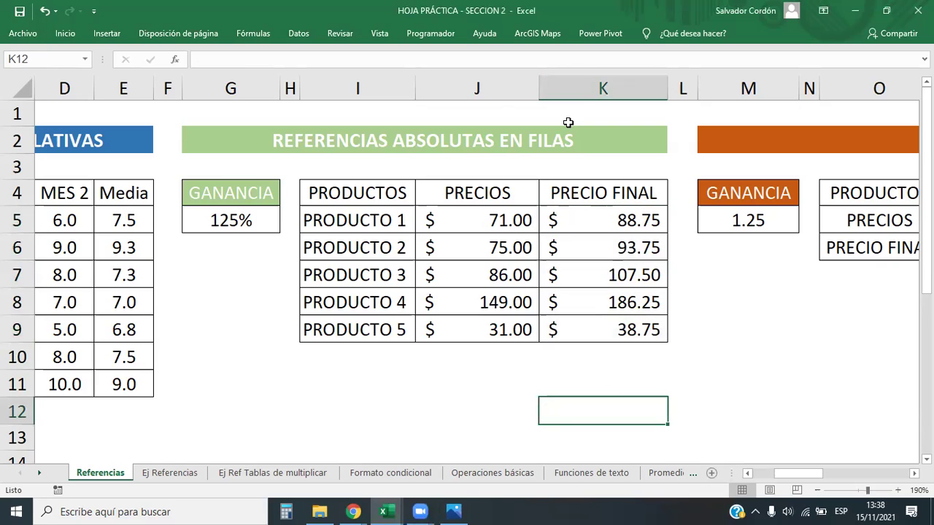
left_click(615, 219)
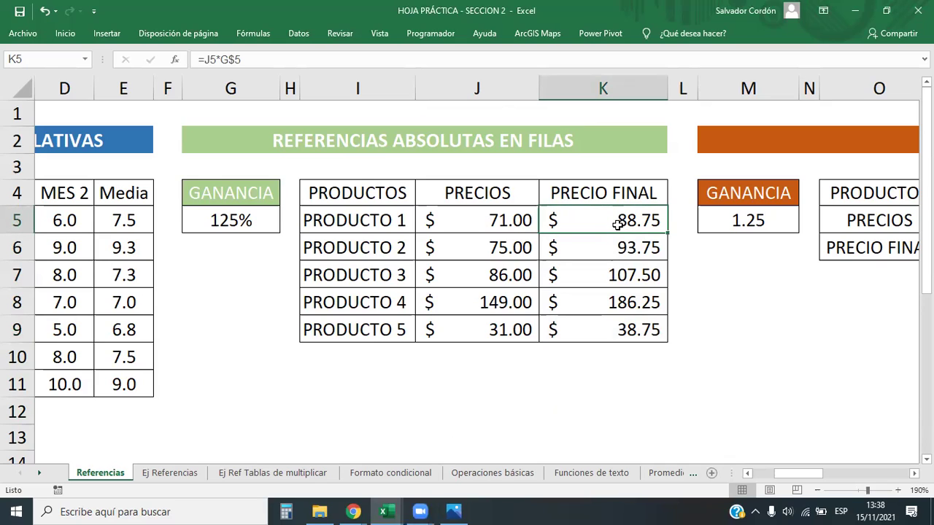
left_click(238, 58)
left_click_drag(238, 58, 194, 59)
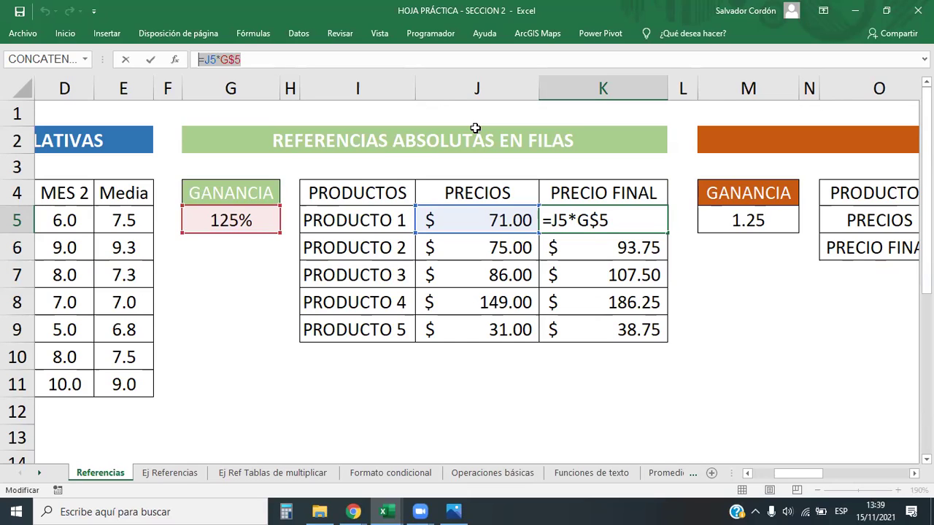
- Commit =J5*G$5 in K5 and clear the results from K6 to K9
key("ctrl+Return")
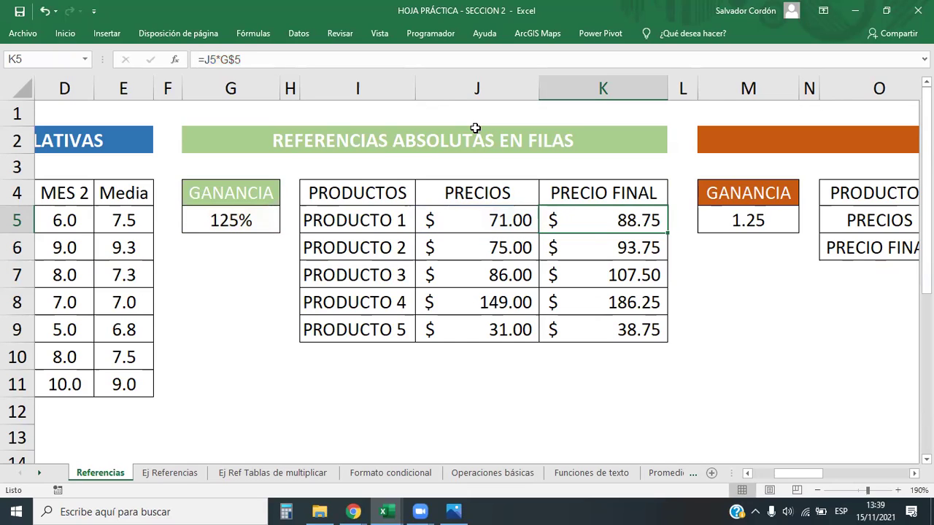
left_click_drag(660, 249, 663, 337)
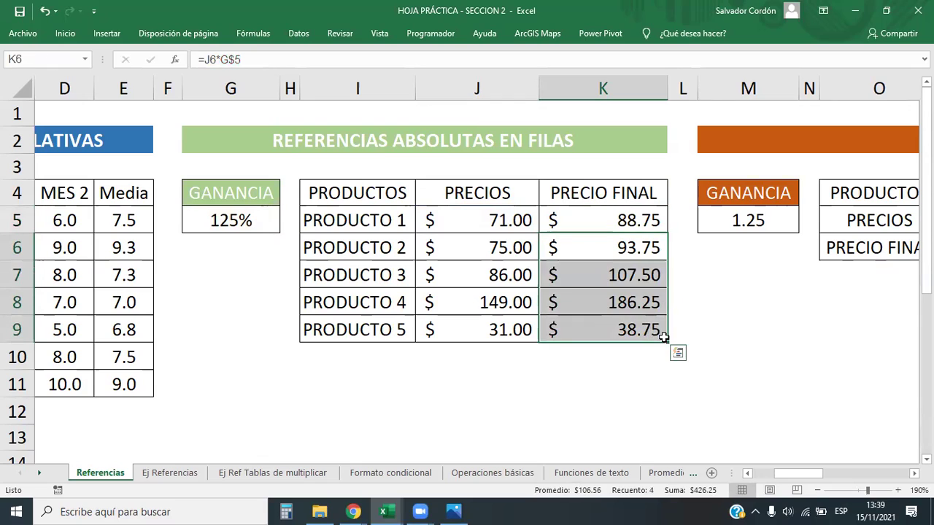
key("Delete")
left_click(625, 223)
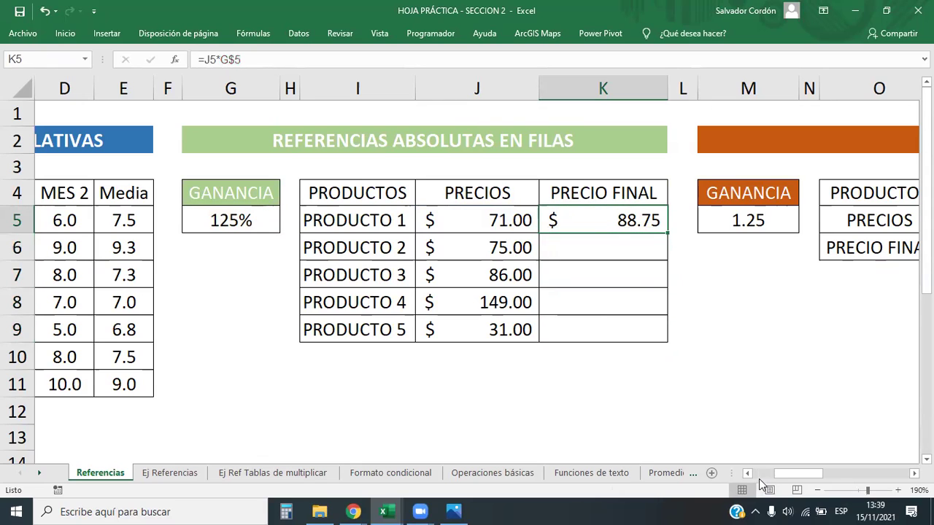
left_click_drag(625, 220, 627, 334)
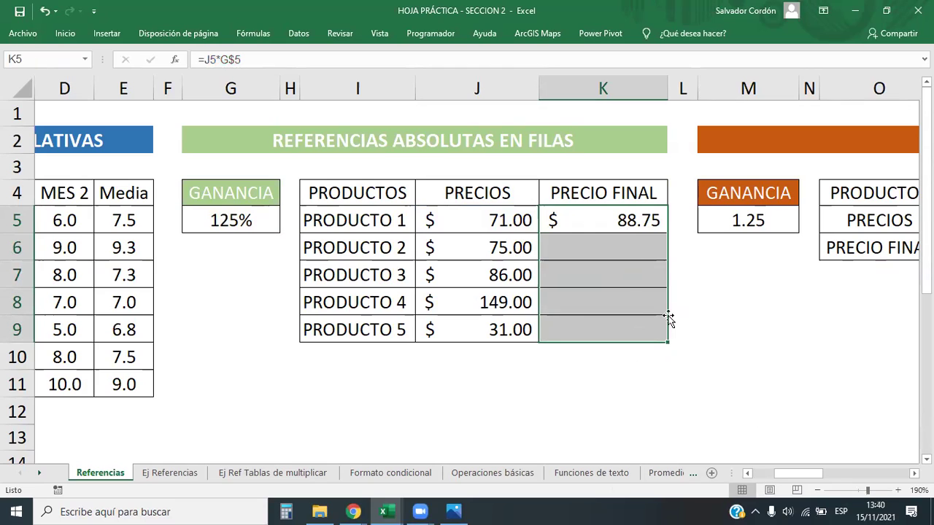
left_click(659, 389)
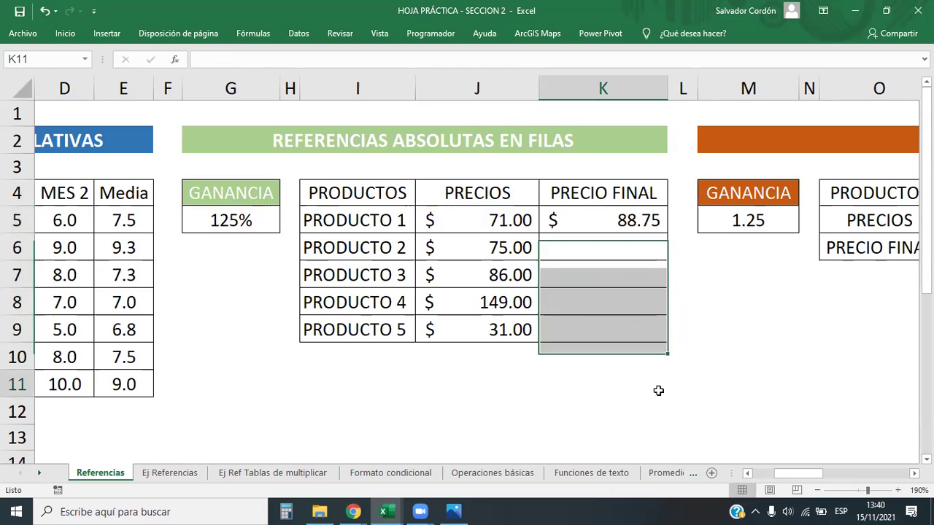
- Refill K6:K9 from K5 using the fill handle, giving 88.75 through 38.75
left_click(638, 217)
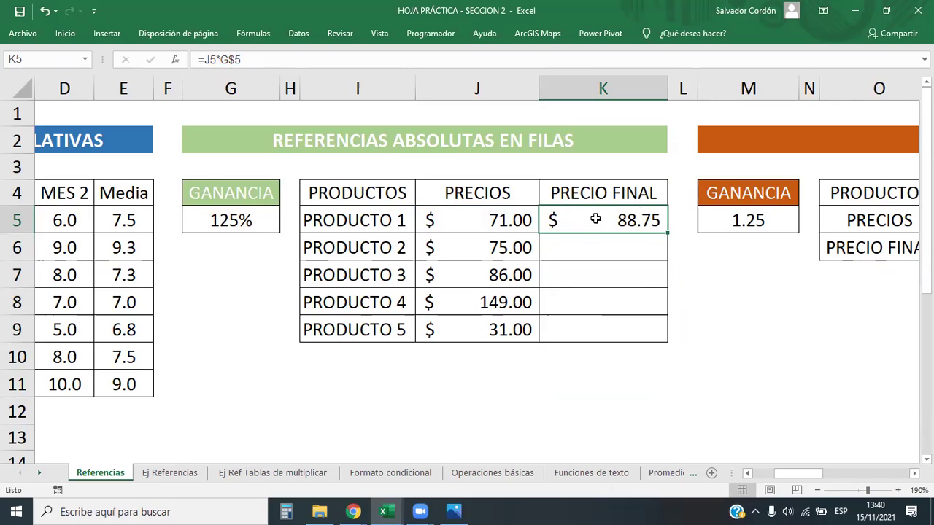
mouse_move(595, 219)
left_mouse_down()
mouse_move(602, 315)
mouse_move(613, 221)
left_mouse_up()
left_click_drag(666, 233, 664, 340)
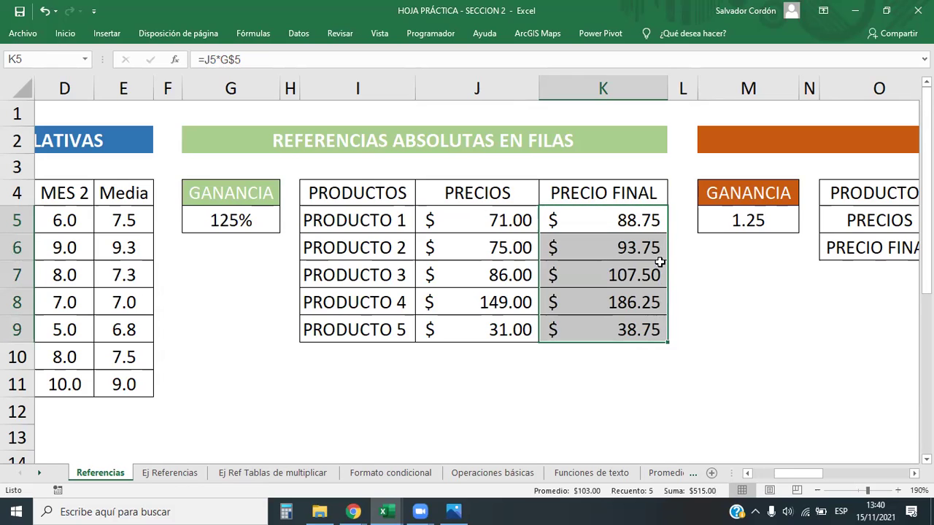
key("ctrl+z")
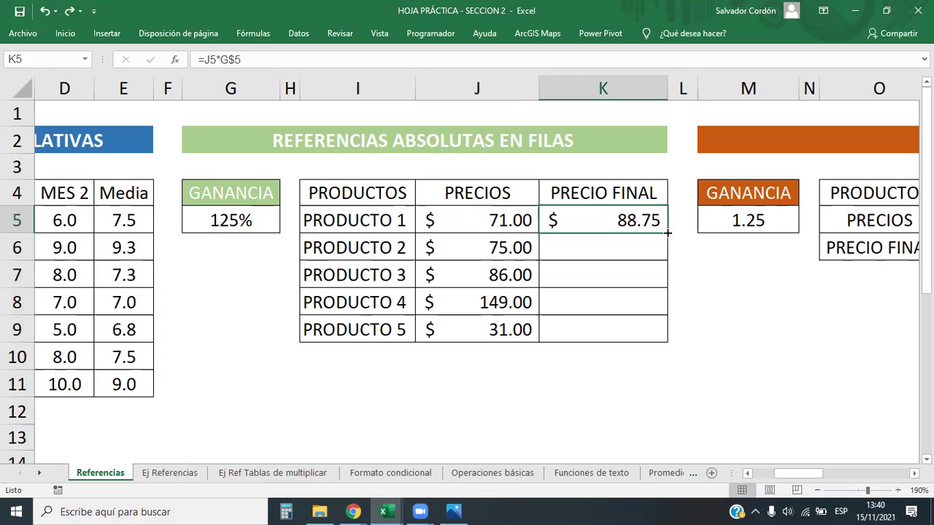
double_click(666, 232)
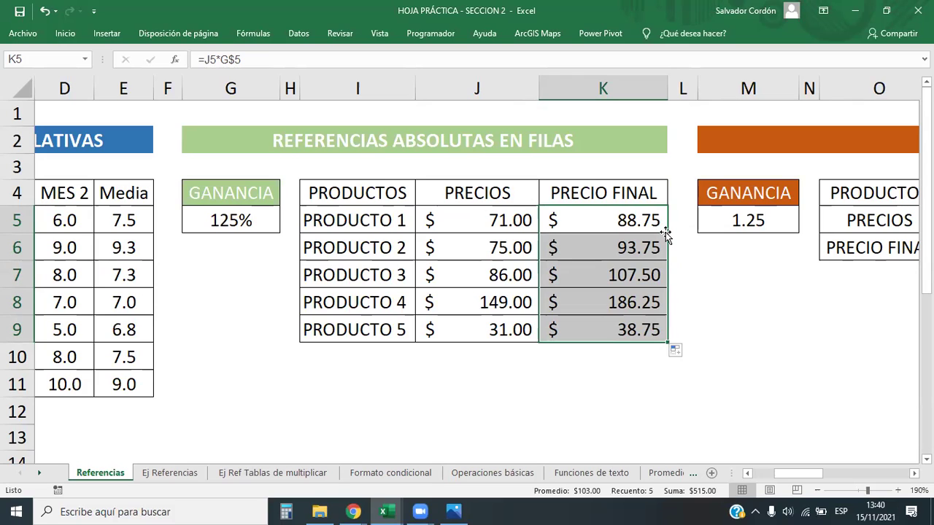
left_click(645, 386)
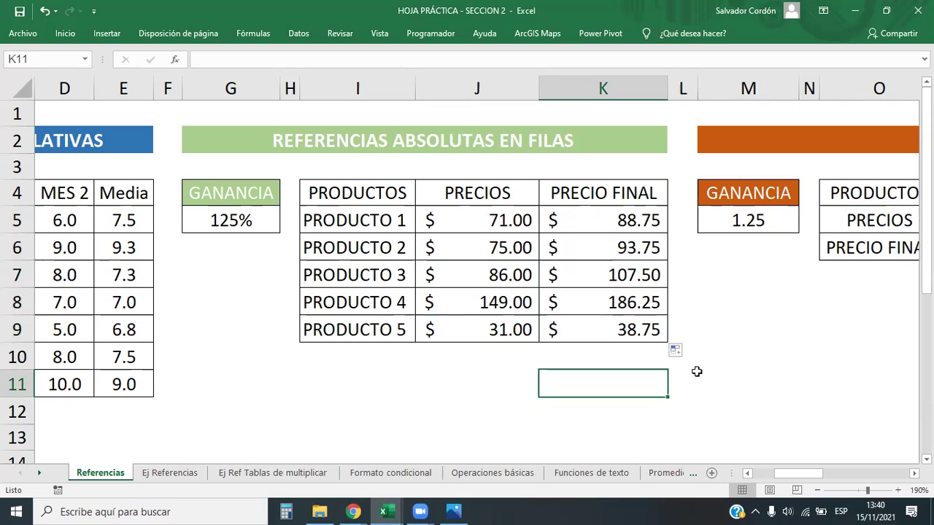
- Undo the fill so only K5 keeps 88.75, then demonstrate moving K5 to M12 and K9, undoing each
key("ctrl+z")
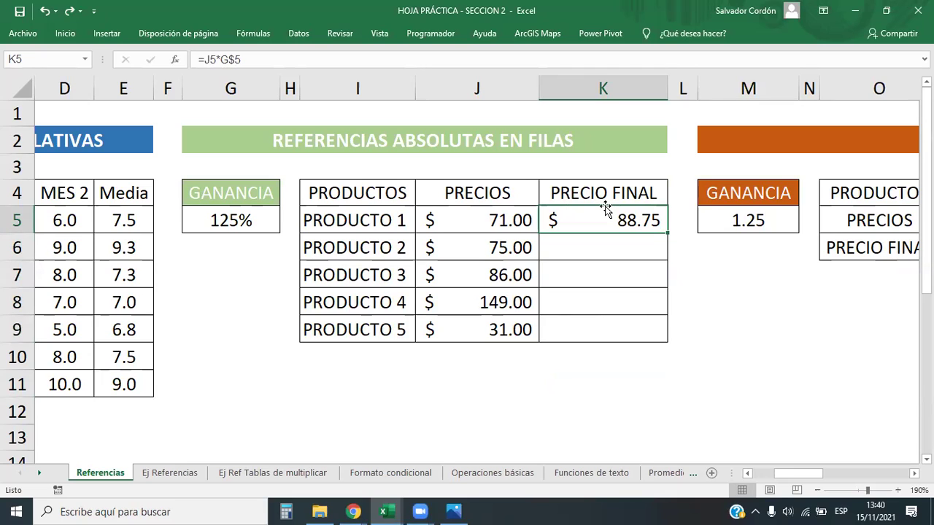
left_click_drag(604, 210, 696, 422)
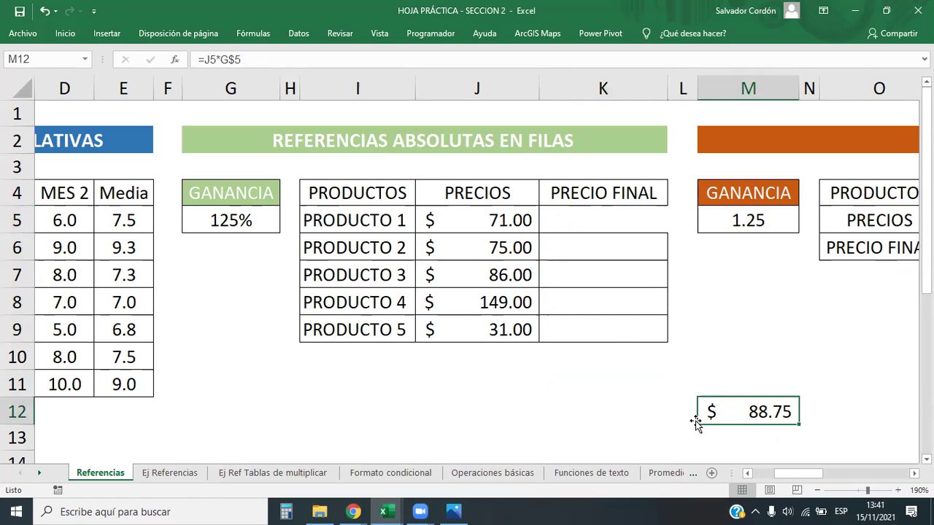
key("ctrl+z")
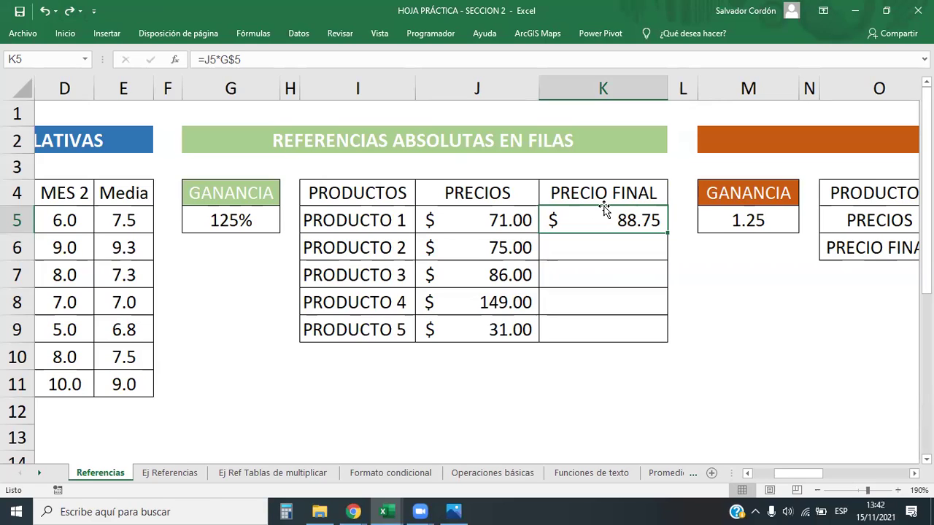
left_click_drag(604, 209, 603, 308)
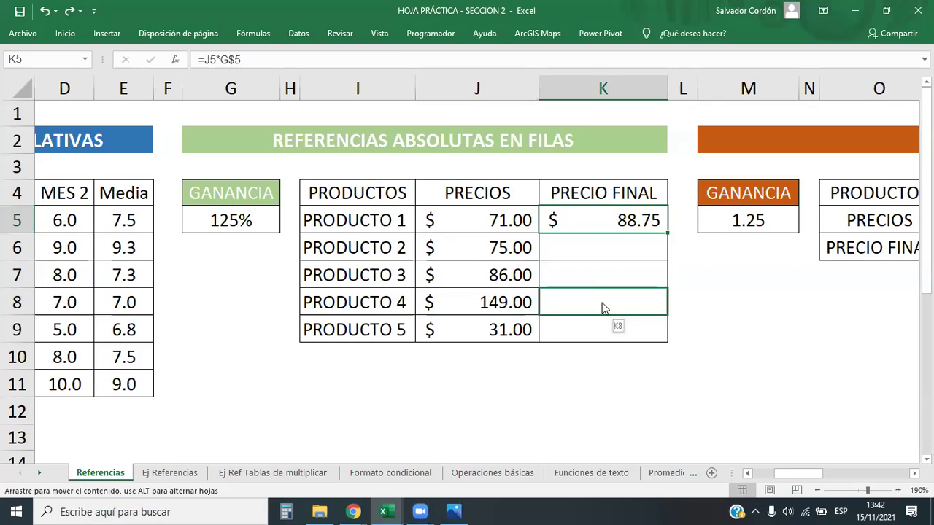
left_click_drag(602, 308, 602, 329)
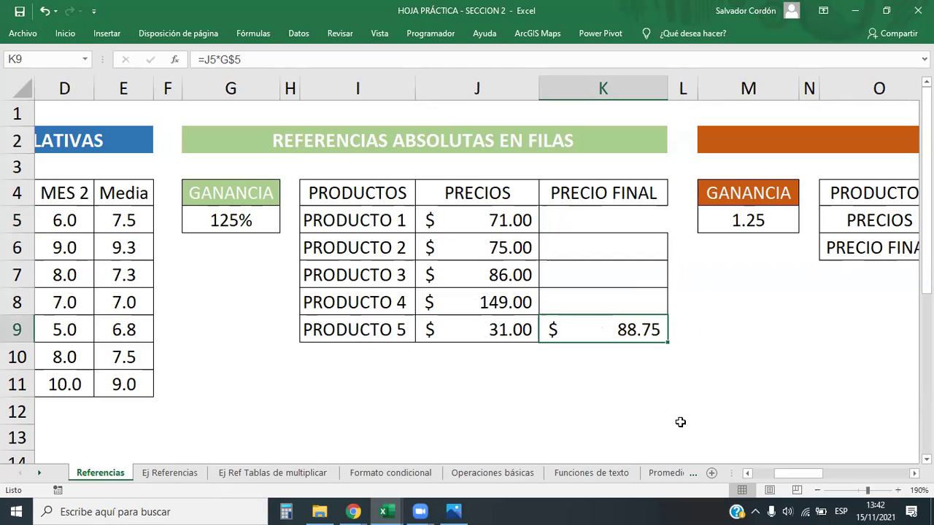
key("ctrl+z")
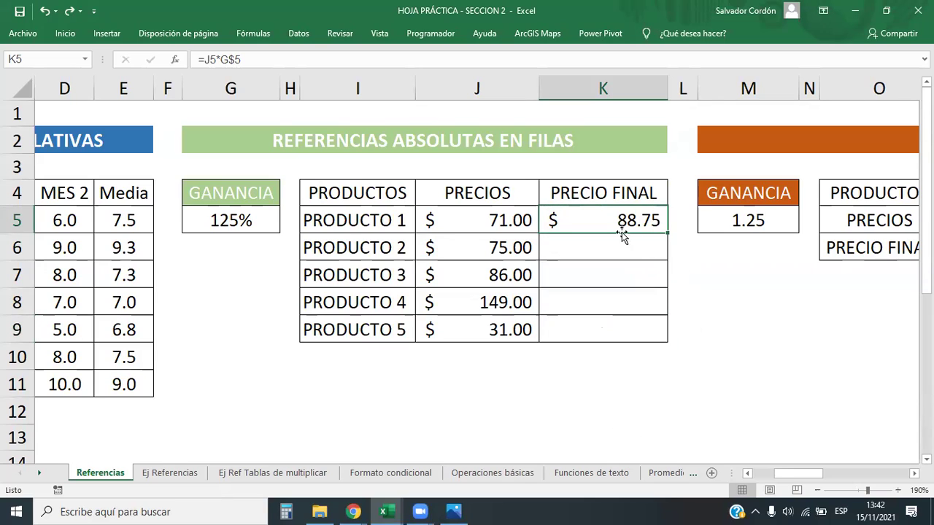
- Auto-fill K5's =J5*G$5 down to K9, restoring 93.75, 107.50, 186.25 and 38.75
double_click(667, 232)
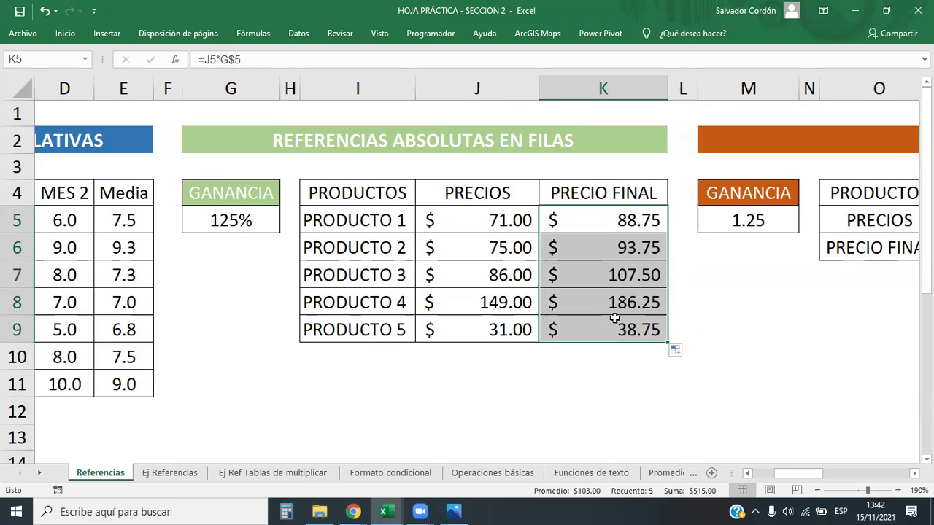
left_click(274, 139)
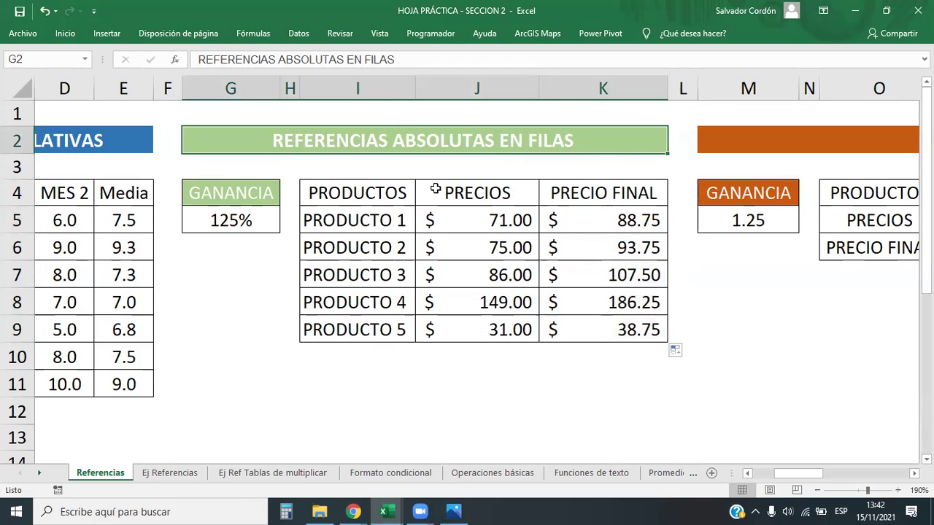
left_click_drag(632, 214, 628, 335)
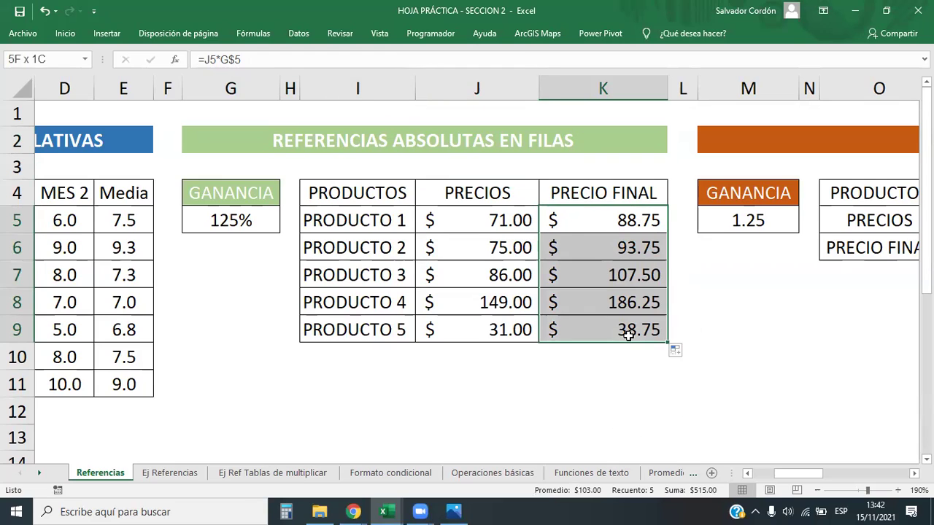
left_click(625, 412)
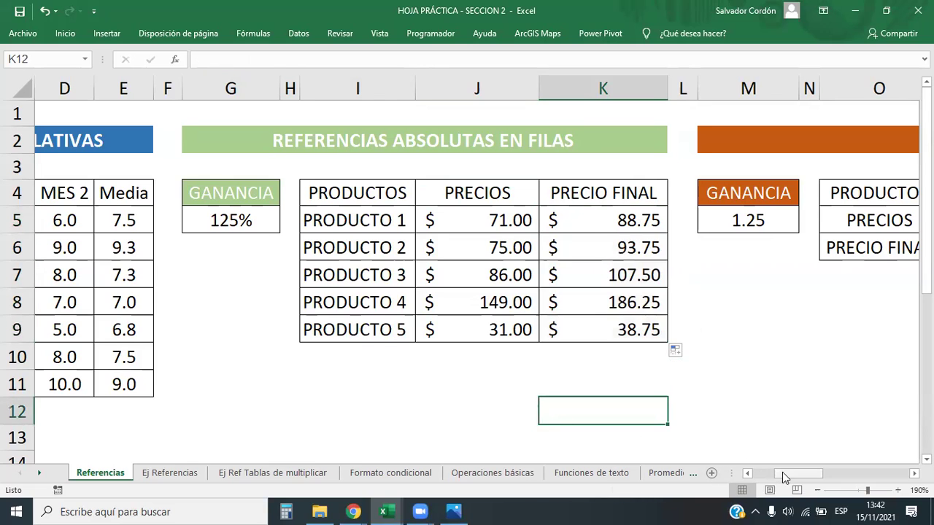
left_click_drag(782, 472, 812, 473)
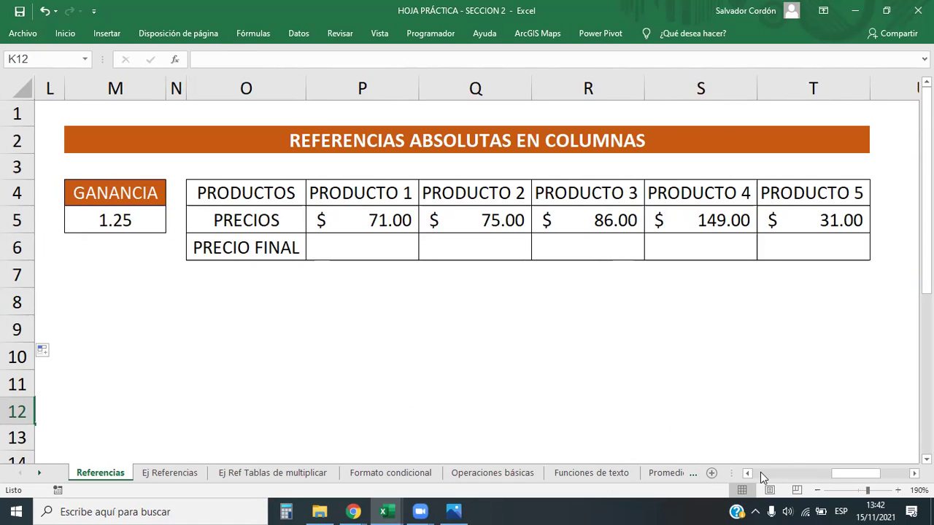
- Scroll right to the REFERENCIAS ABSOLUTAS EN COLUMNAS table and select the products and prices O4:T5
left_click(786, 473)
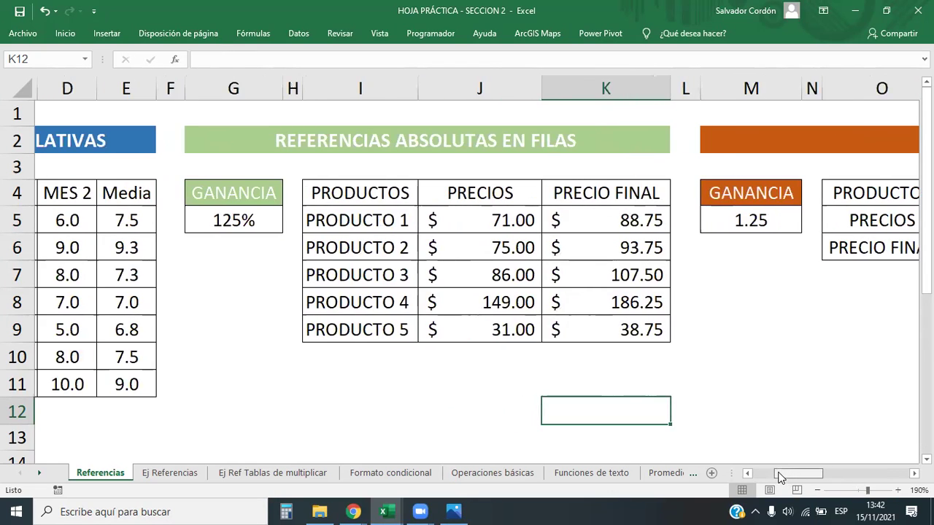
left_click(786, 389)
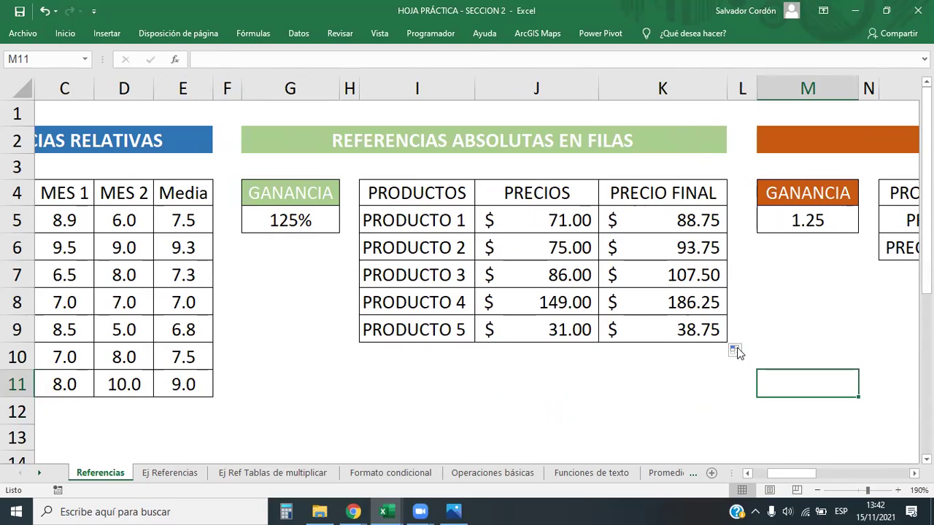
mouse_move(809, 474)
left_mouse_down()
mouse_move(863, 475)
mouse_move(826, 474)
left_mouse_up()
mouse_move(267, 188)
left_mouse_down()
mouse_move(313, 217)
mouse_move(343, 329)
left_mouse_up()
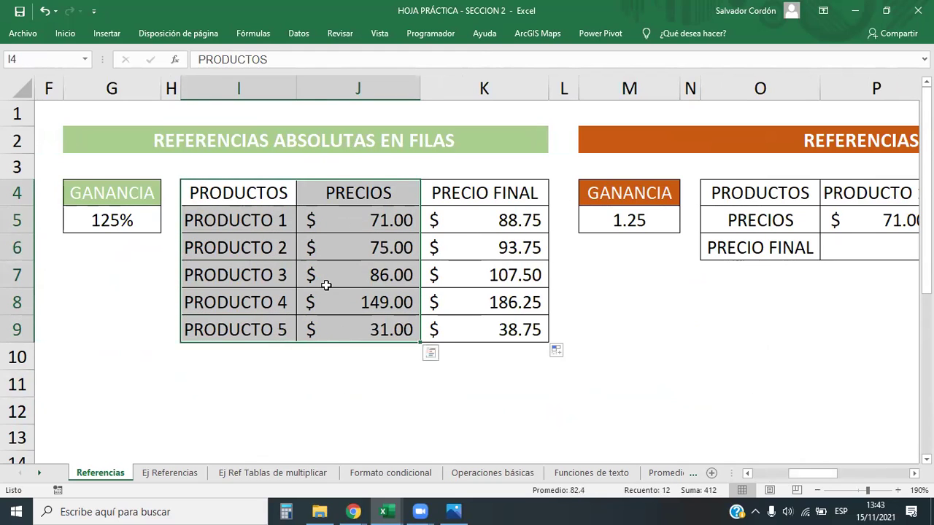
left_click_drag(813, 473, 859, 475)
left_click_drag(241, 203, 827, 228)
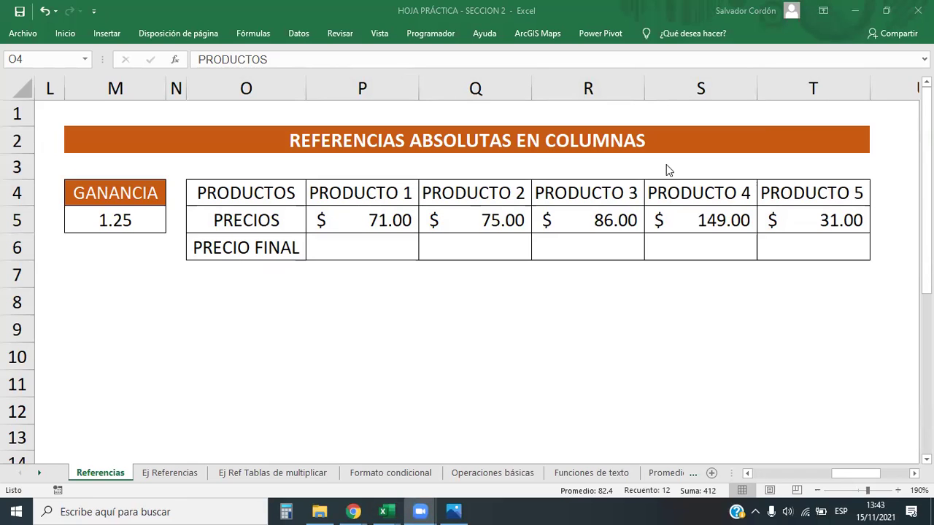
key("shift+Down")
key("ctrl+shift+Right")
left_click(805, 475)
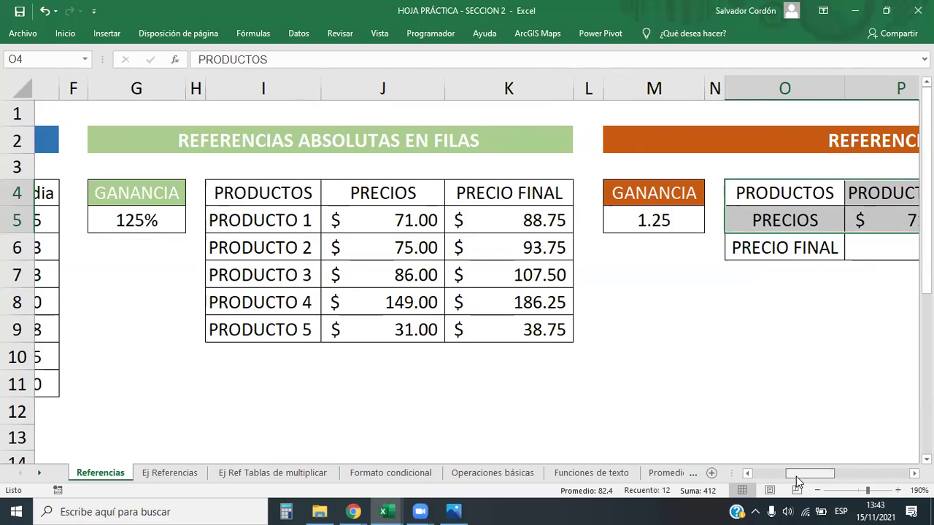
left_click_drag(796, 477, 849, 478)
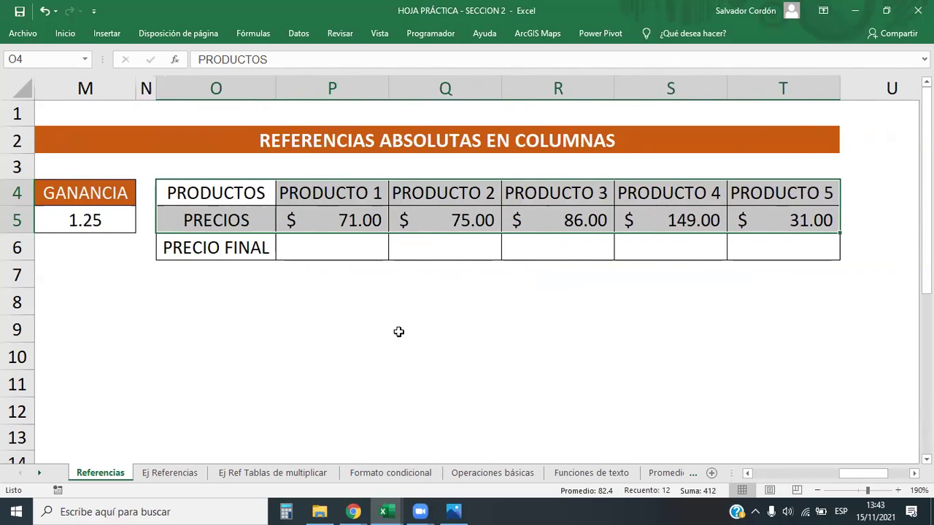
left_click_drag(255, 193, 683, 204)
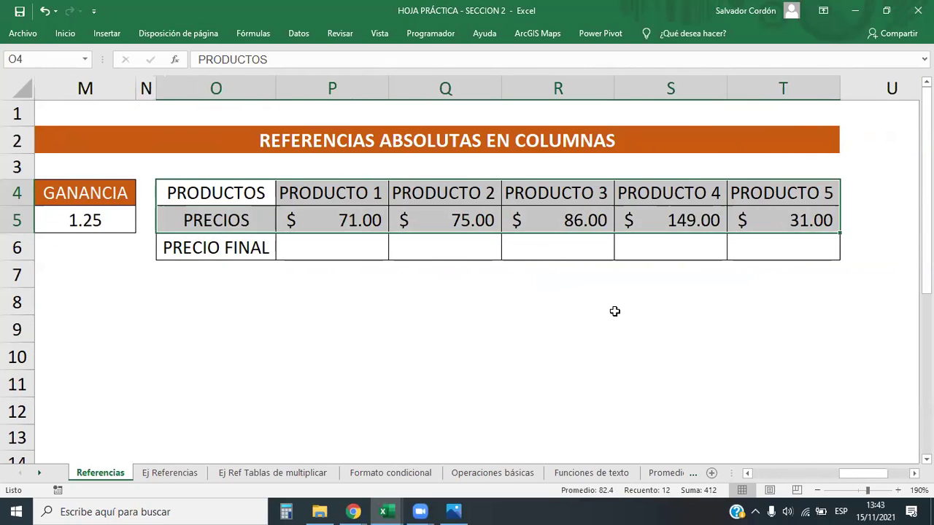
left_click(616, 310)
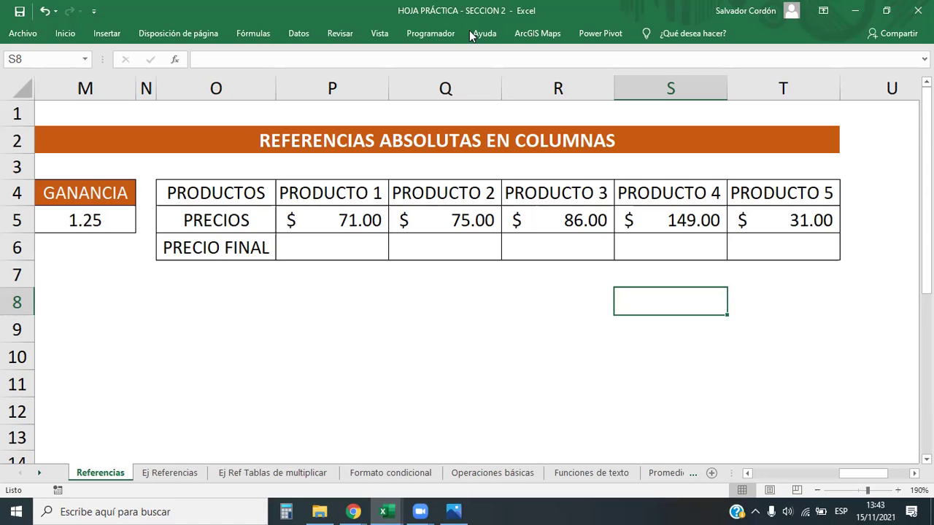
left_click(369, 377)
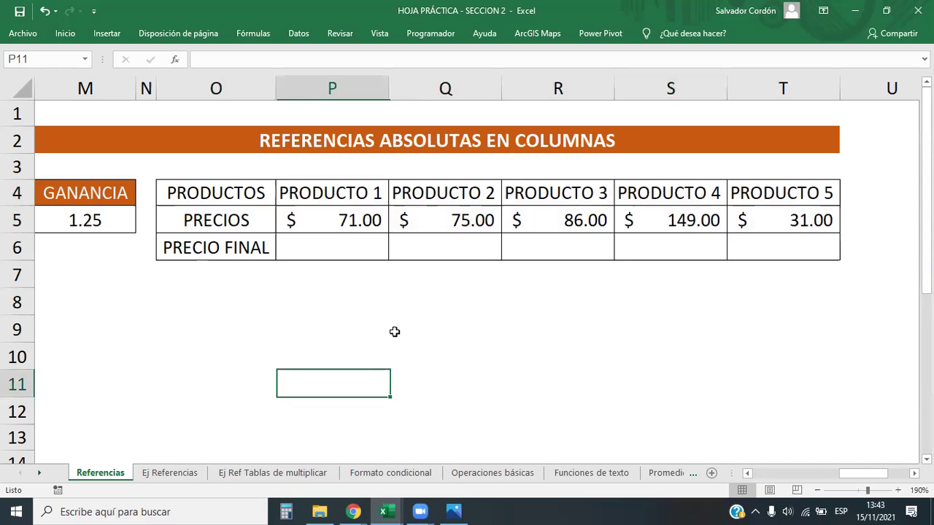
left_click(438, 120)
left_click(495, 141)
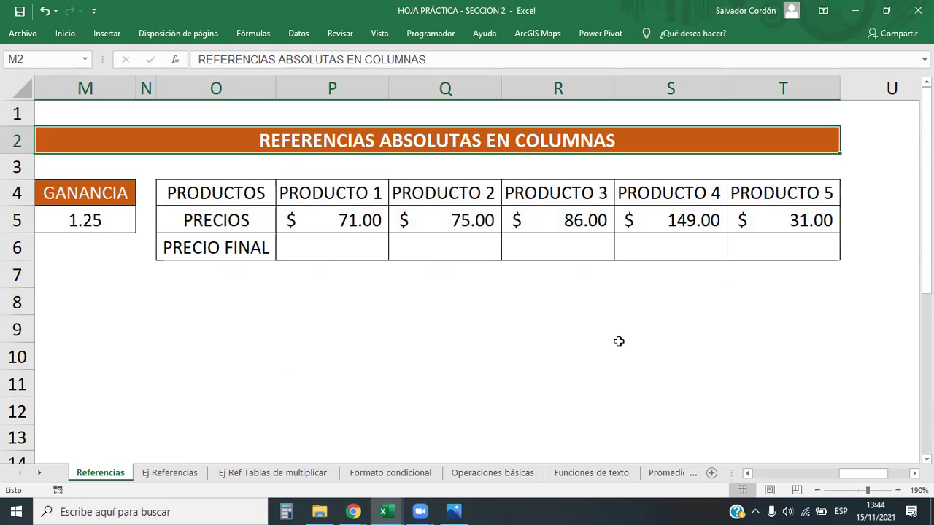
left_click(359, 241)
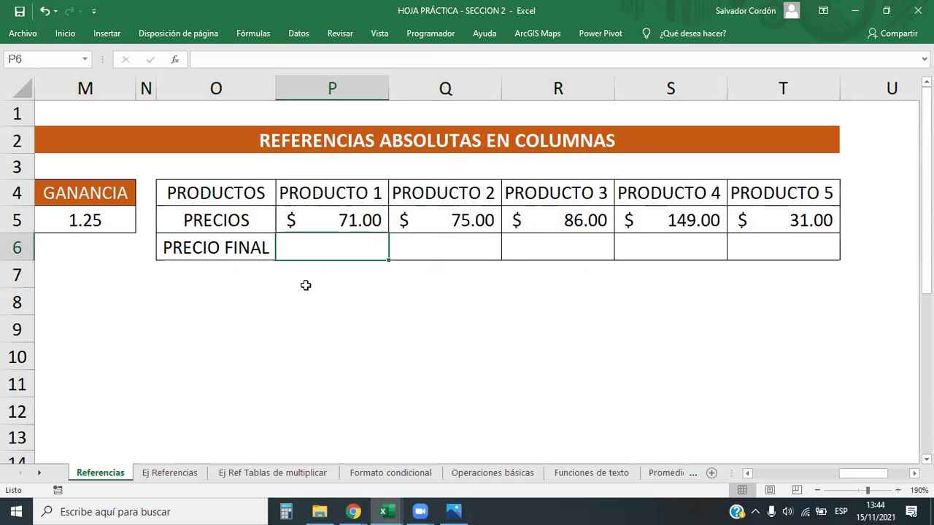
left_click(201, 246)
left_click(314, 245)
left_click(347, 219)
key("Left")
key("Right")
left_click(355, 217)
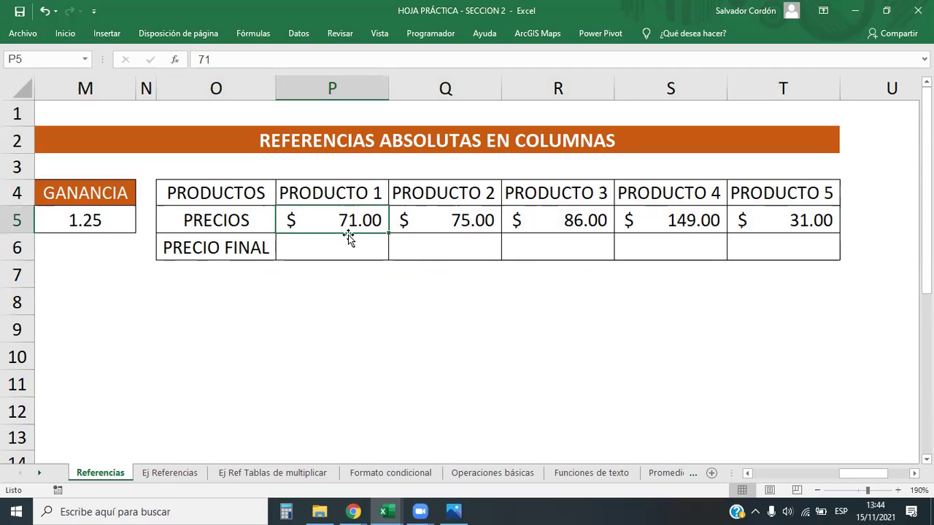
left_click(347, 248)
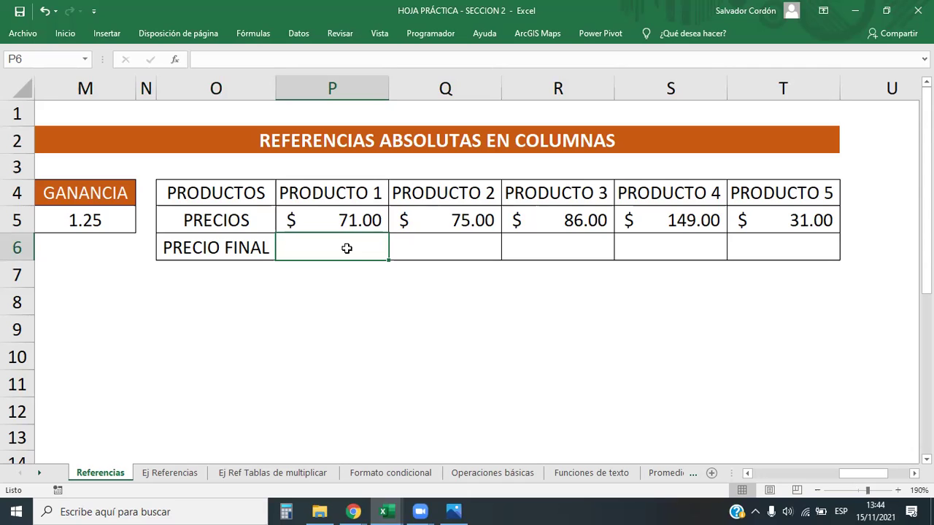
- Enter =P5*M5 in P6 for 88.75 and copy it across to T6
type("=")
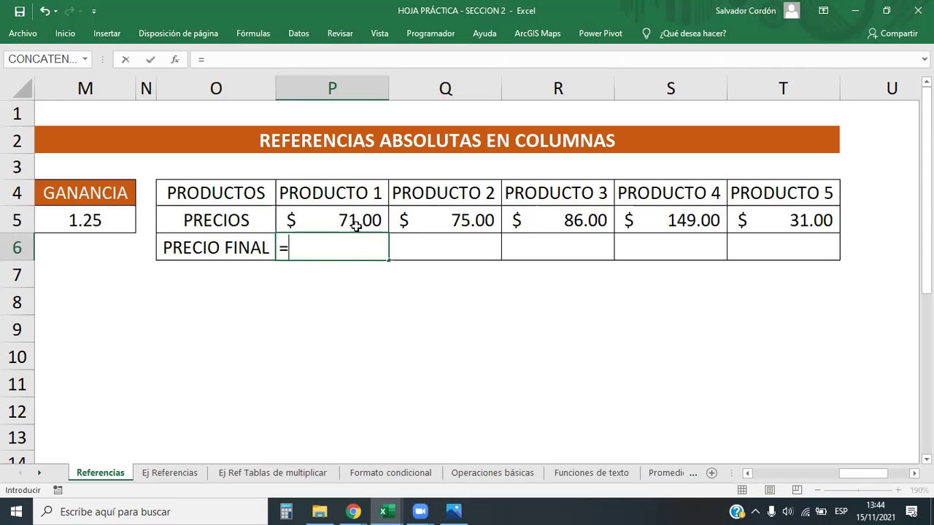
left_click(355, 223)
type("*")
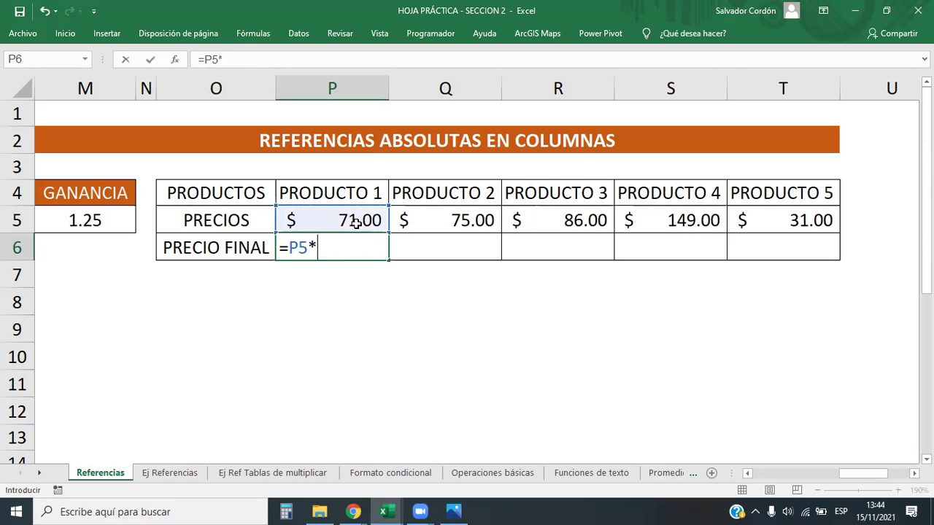
left_click(97, 217)
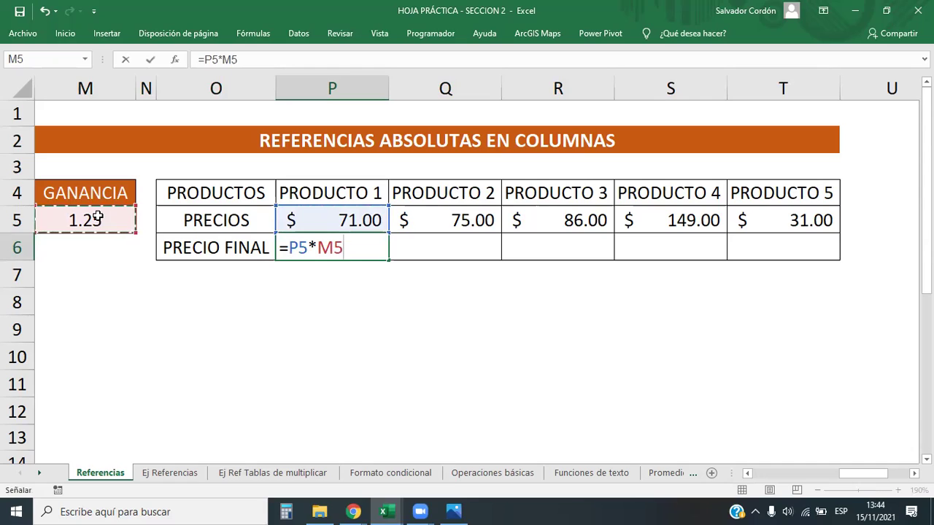
key("Return")
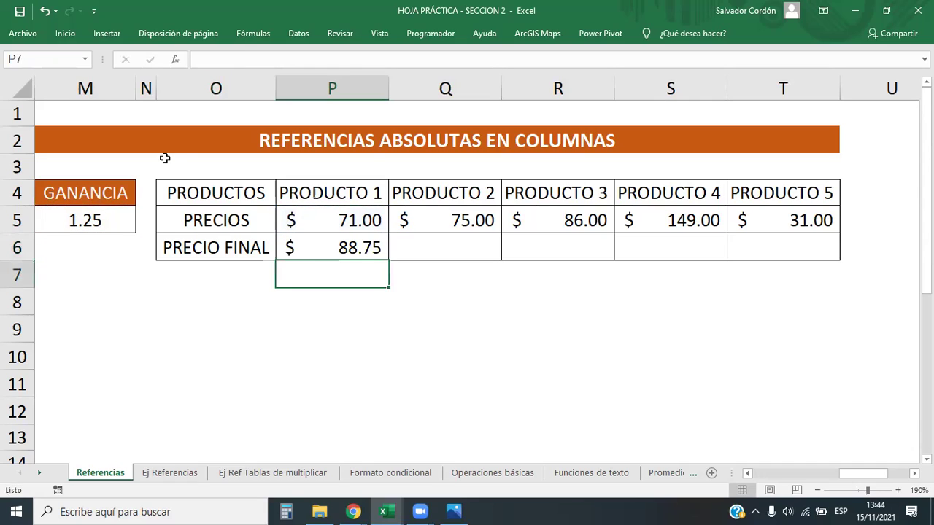
left_click(374, 248)
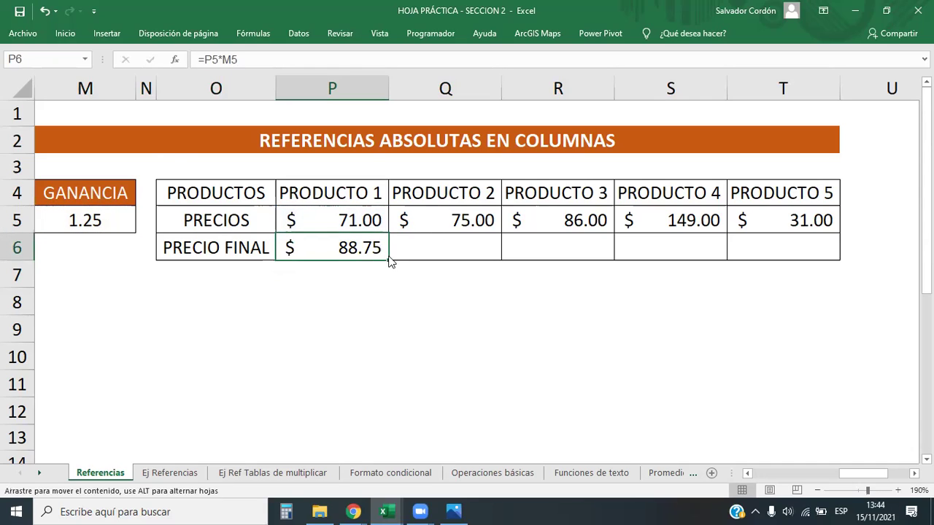
left_click_drag(389, 261, 842, 255)
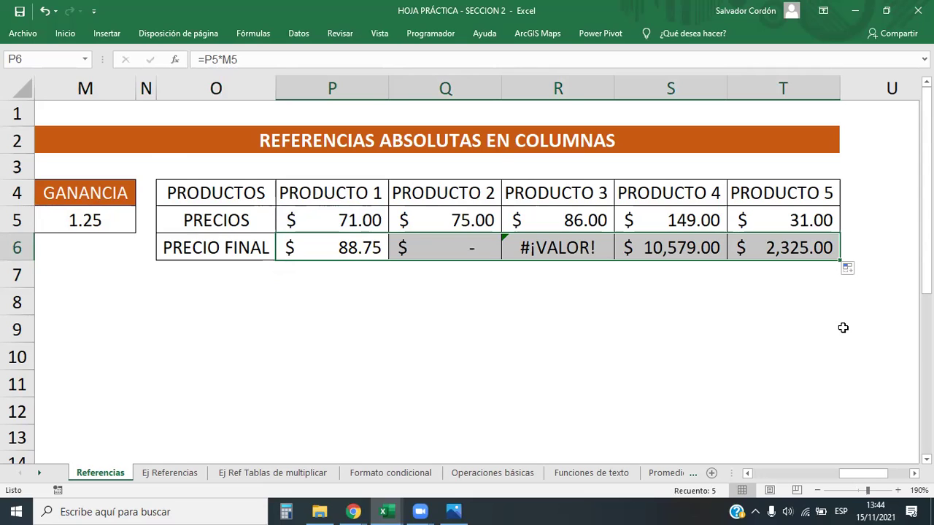
- Inspect the shifted references in the copied formulas of R6 and S6
left_click(618, 303)
left_click(588, 248)
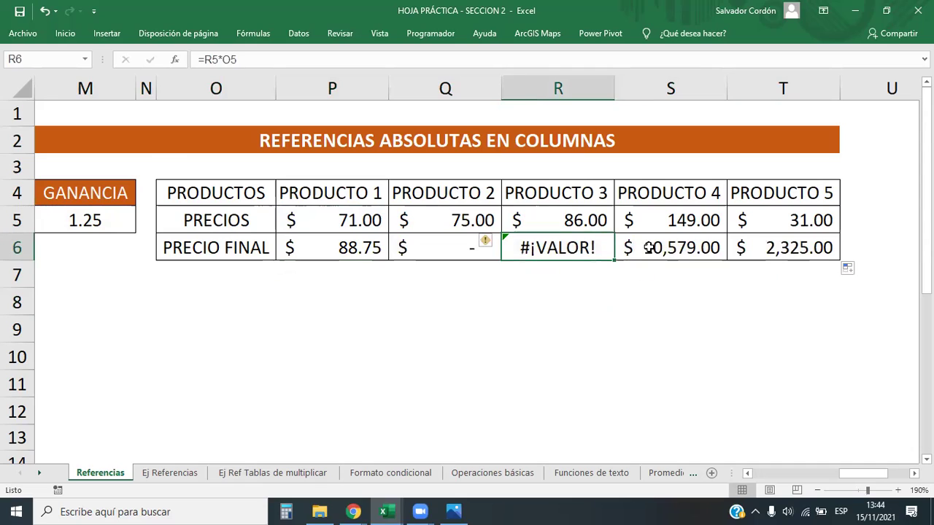
double_click(573, 243)
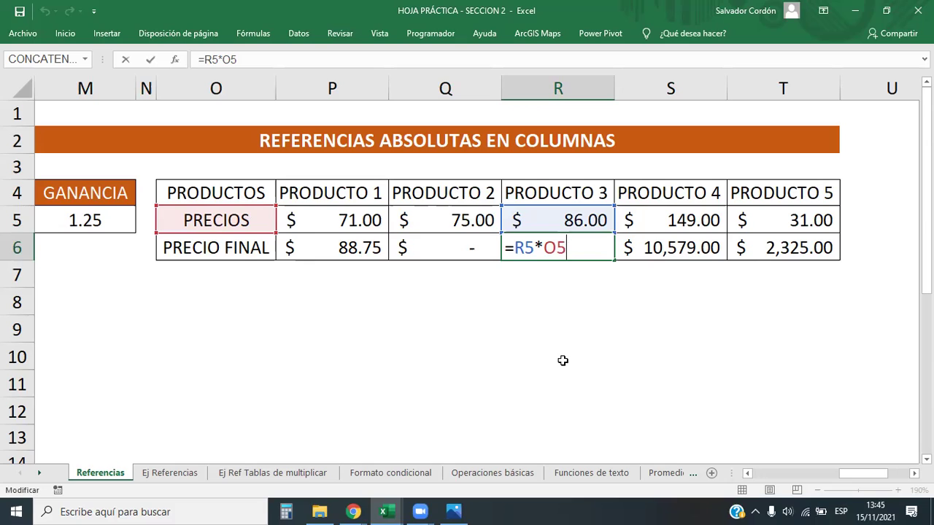
key("Return")
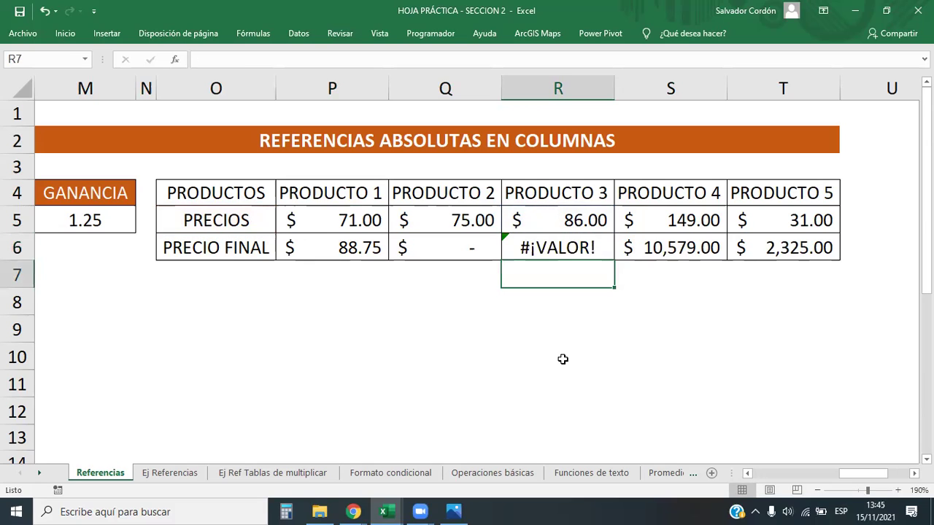
left_click(671, 252)
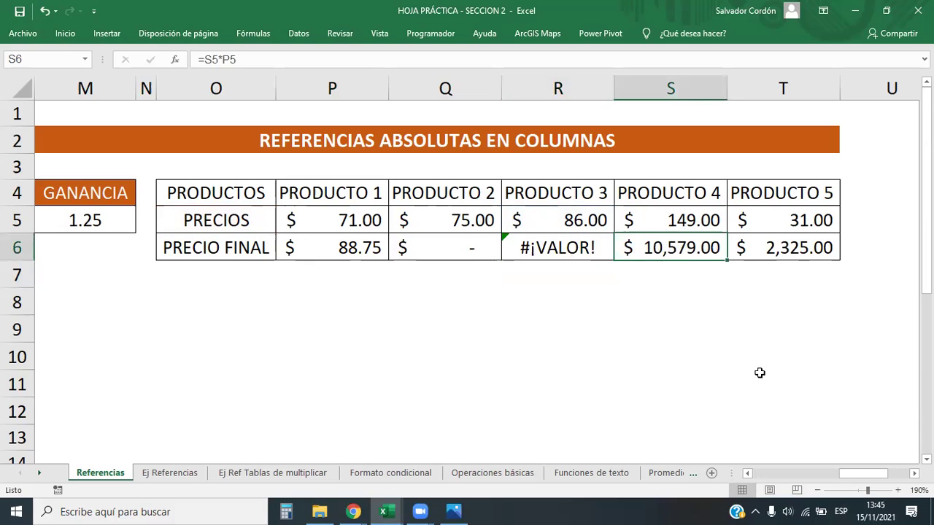
double_click(689, 239)
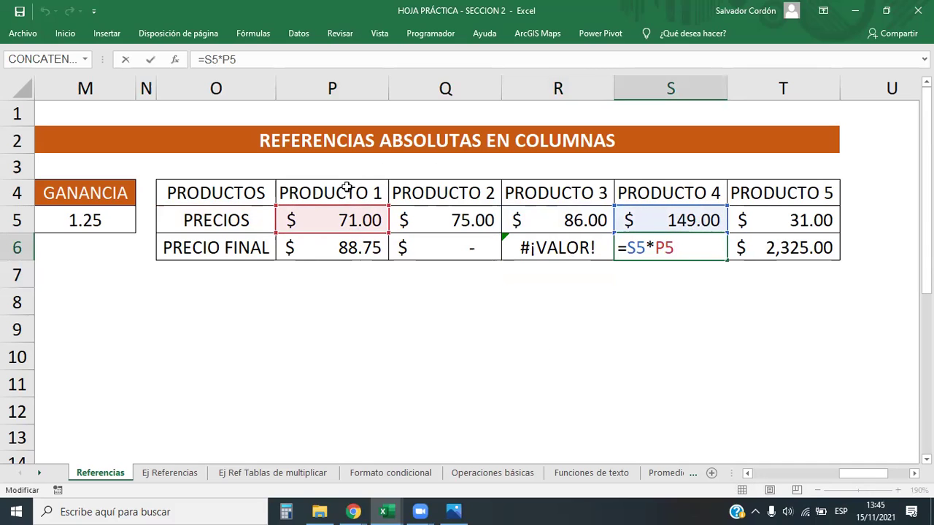
key("Return")
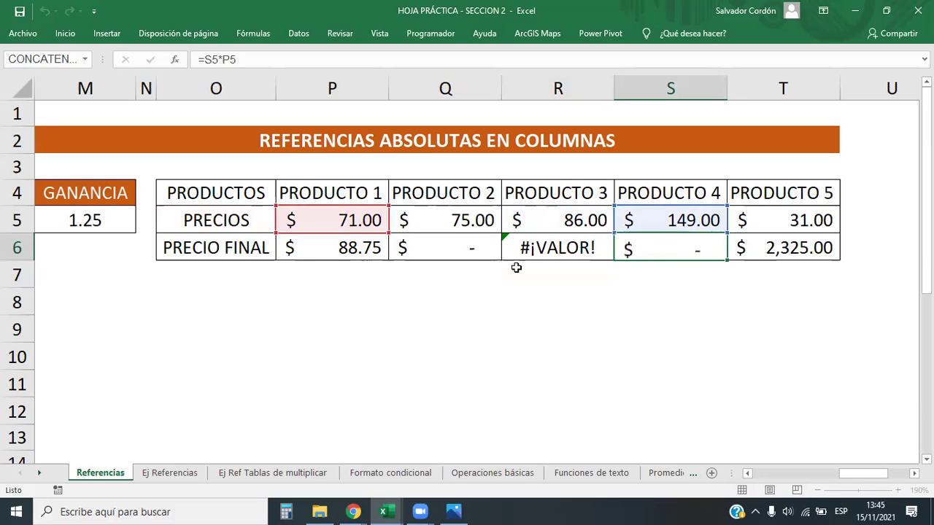
- Clear the wrong copied final prices in Q6 through T6
left_click(742, 248)
left_click(576, 278)
left_click(540, 321)
left_click_drag(456, 250, 781, 248)
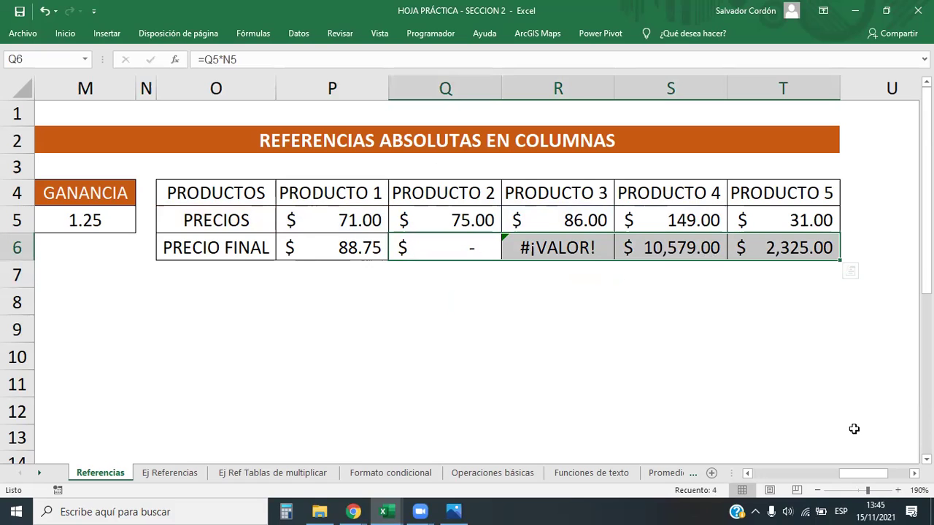
key("Delete")
- Edit P6's formula to =P5*$M5, locking GANANCIA's column, and start a Windows search
left_click(506, 285)
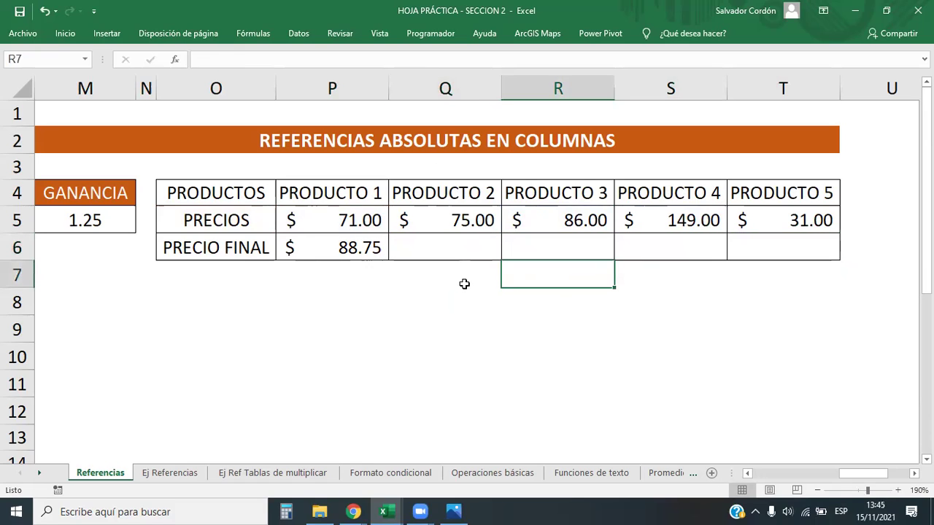
left_click(422, 222)
left_click(349, 245)
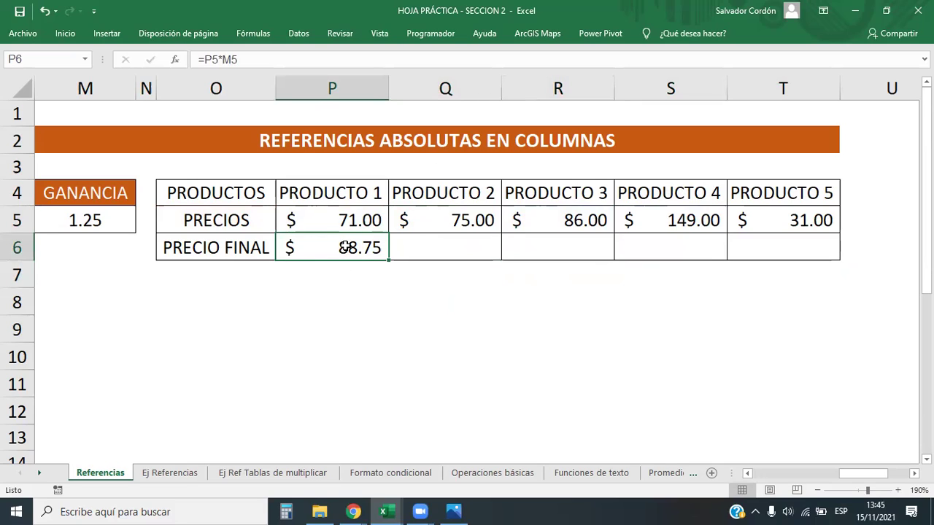
left_click(231, 59)
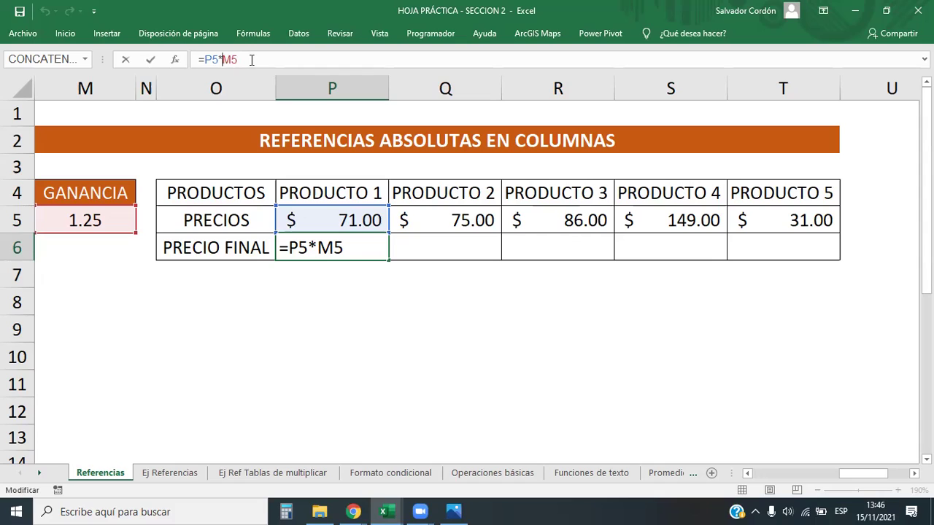
type("$")
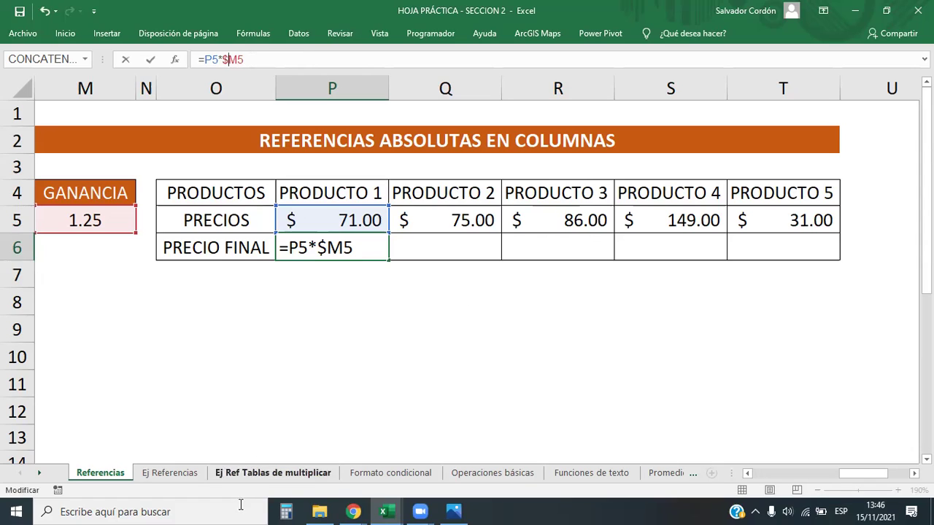
left_click(109, 511)
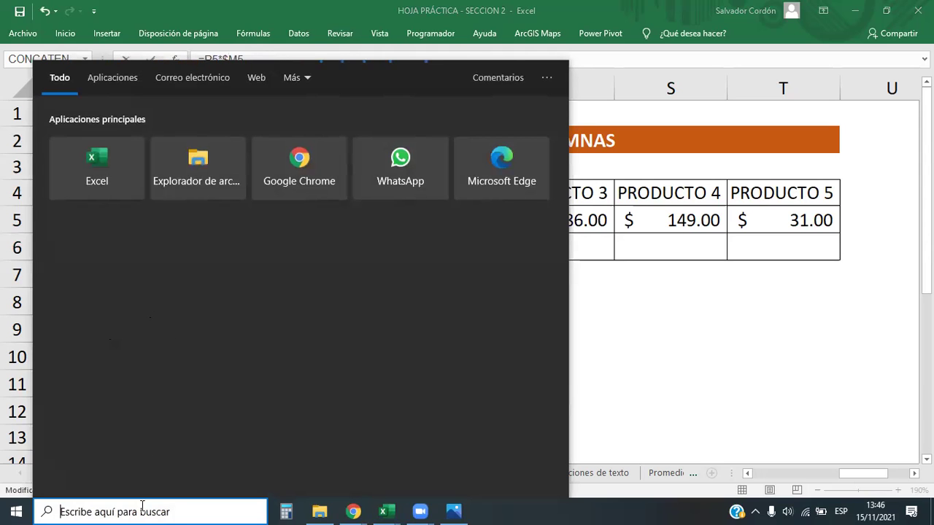
- Launch the On-Screen Keyboard to type the $ in =P5*$M5, then minimize it
type("tec")
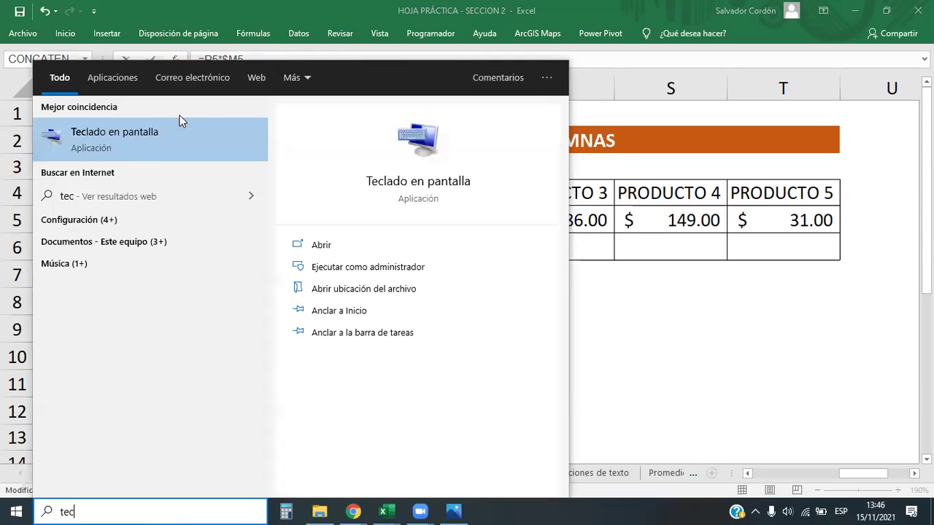
left_click(180, 120)
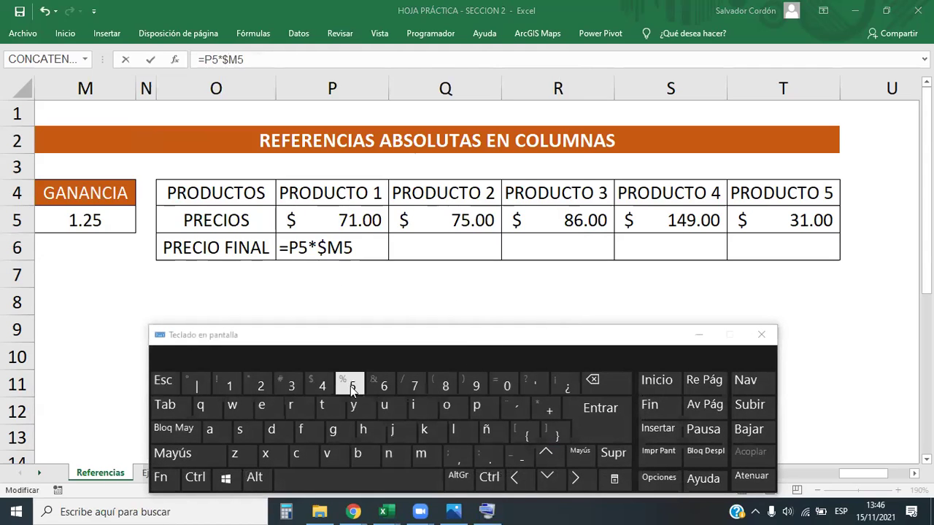
left_click(176, 457)
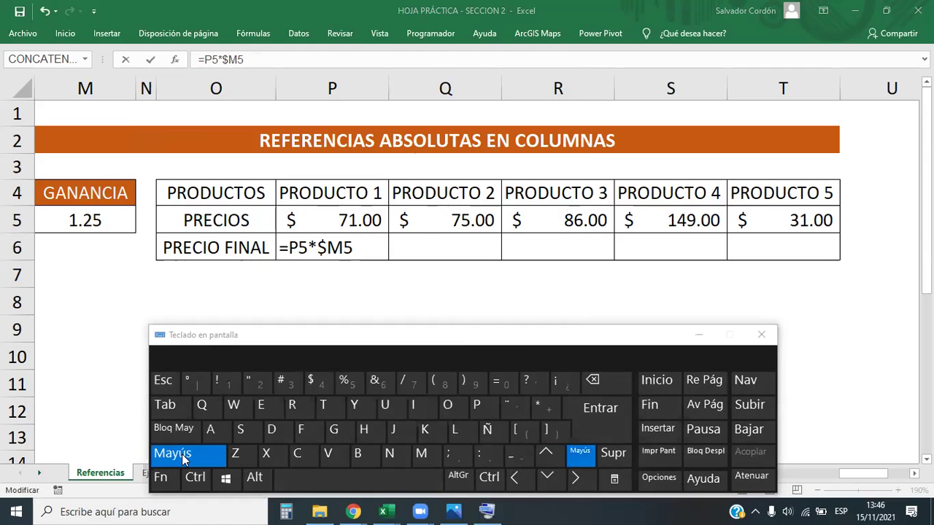
left_click(319, 379)
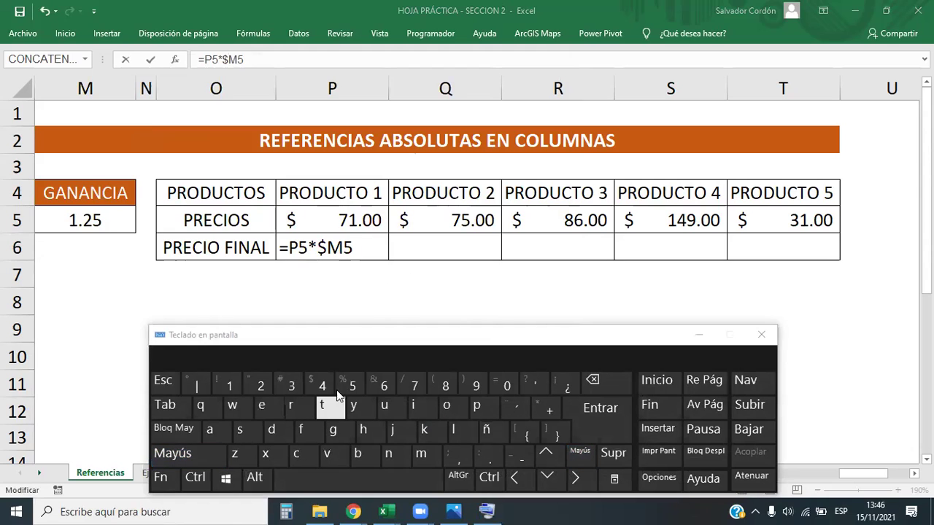
left_click(703, 339)
left_click(328, 248)
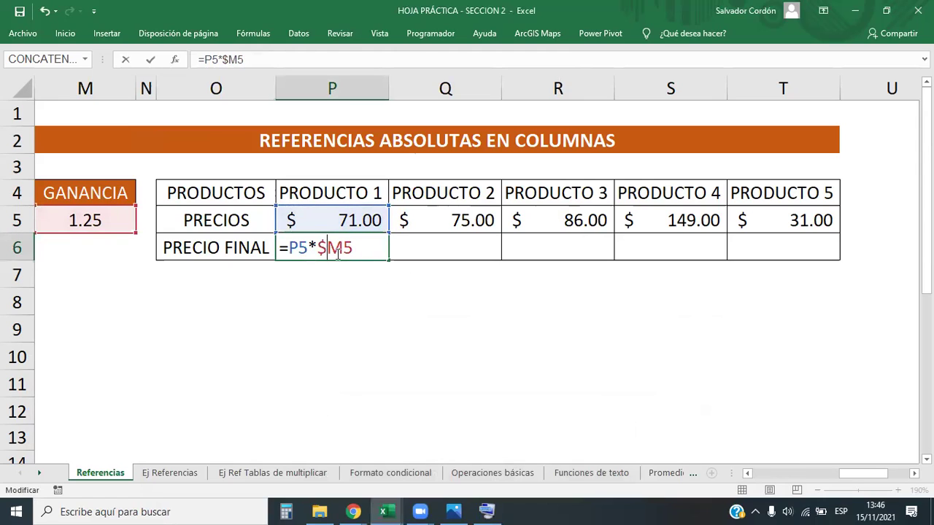
- Commit =P5*$M5 in P6 and fill it right through T6 for all five products
key("Return")
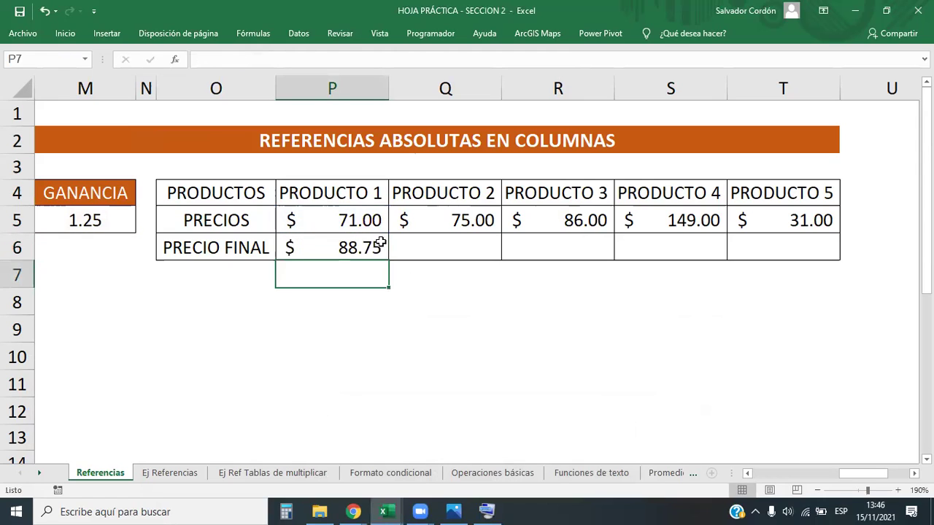
left_click(380, 243)
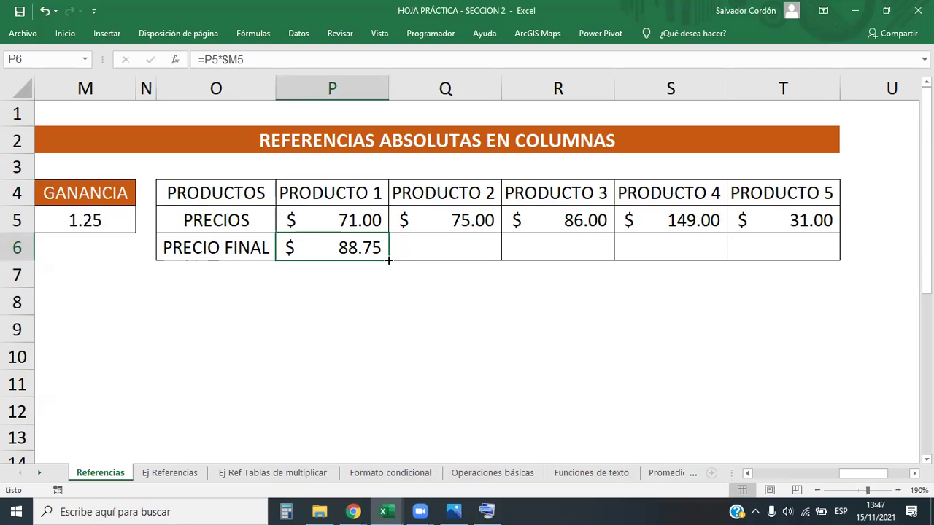
left_click_drag(389, 260, 388, 260)
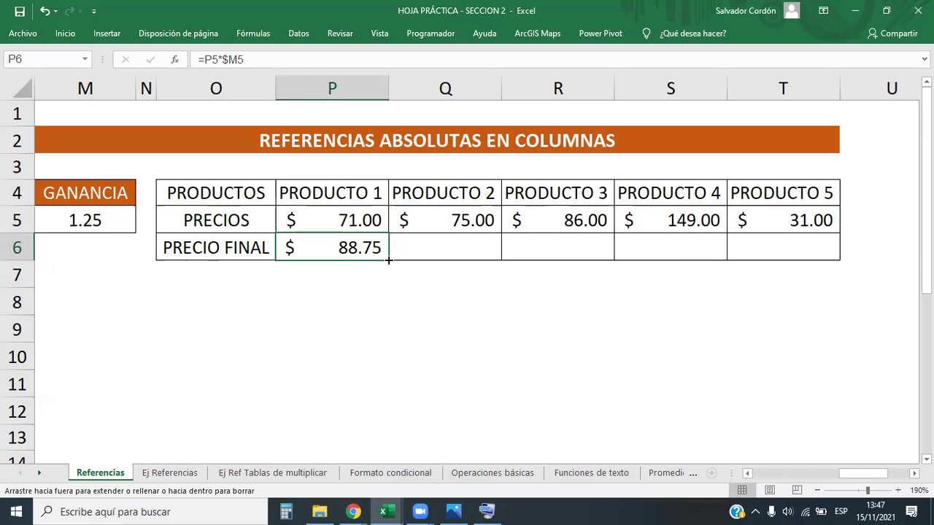
left_click_drag(389, 259, 805, 252)
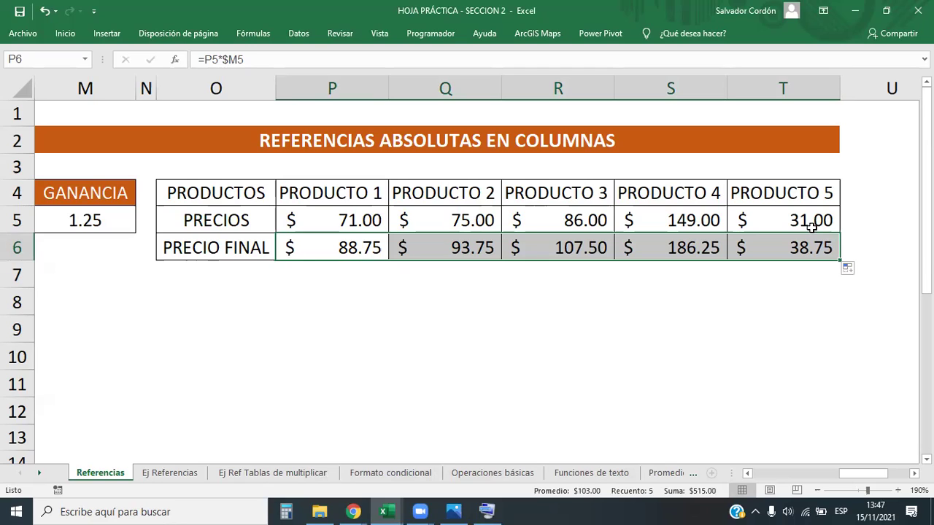
- Check the copied final price formulas in T6 and S6 keep the $M5 reference
left_click(810, 242)
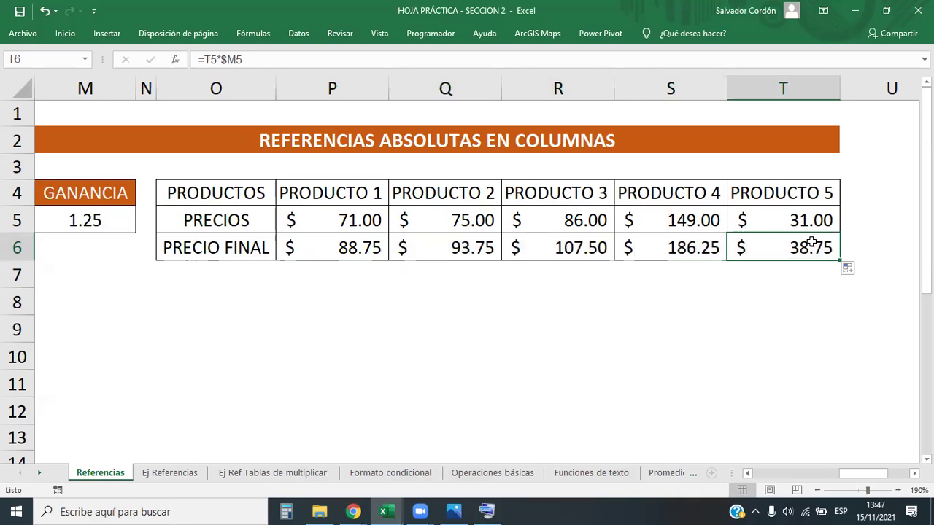
left_click(242, 60)
left_click_drag(242, 59, 198, 59)
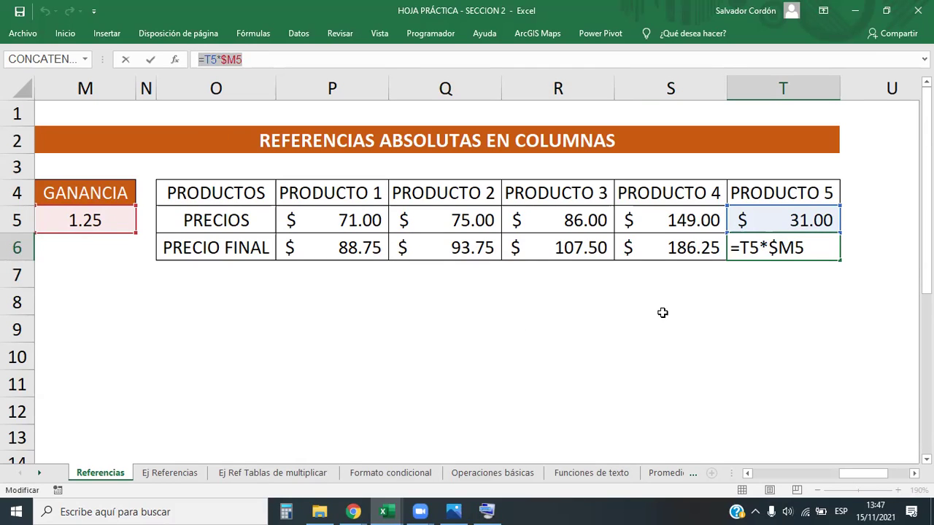
key("Return")
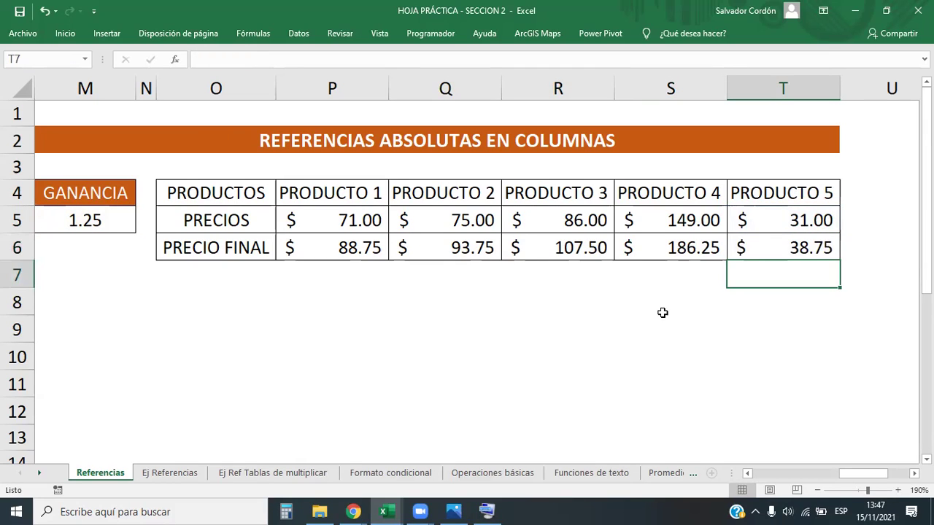
key("Up")
key("Left")
key("Right")
key("Left")
key("Left")
key("Left")
key("Left")
key("Right")
key("Right")
key("Right")
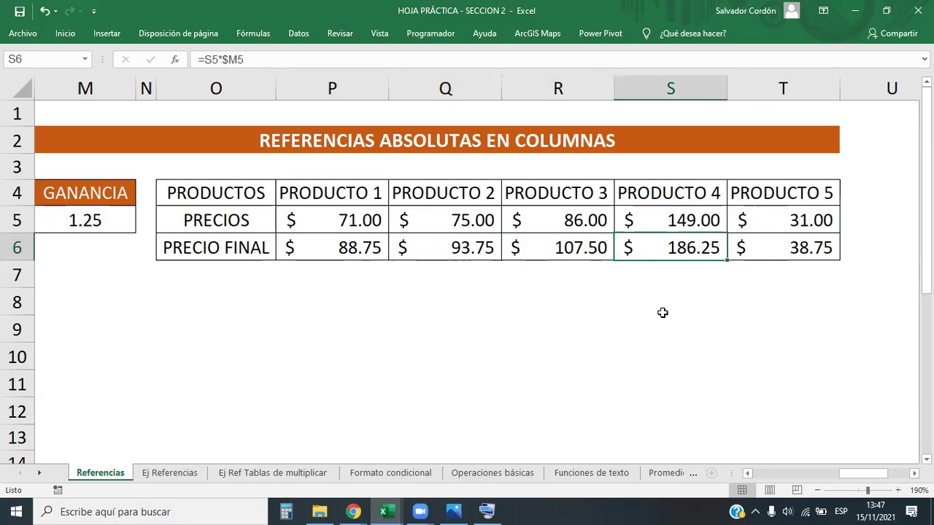
- Review the rows and columns reference tables, then go to the Ej Referencias sheet
left_click(749, 473)
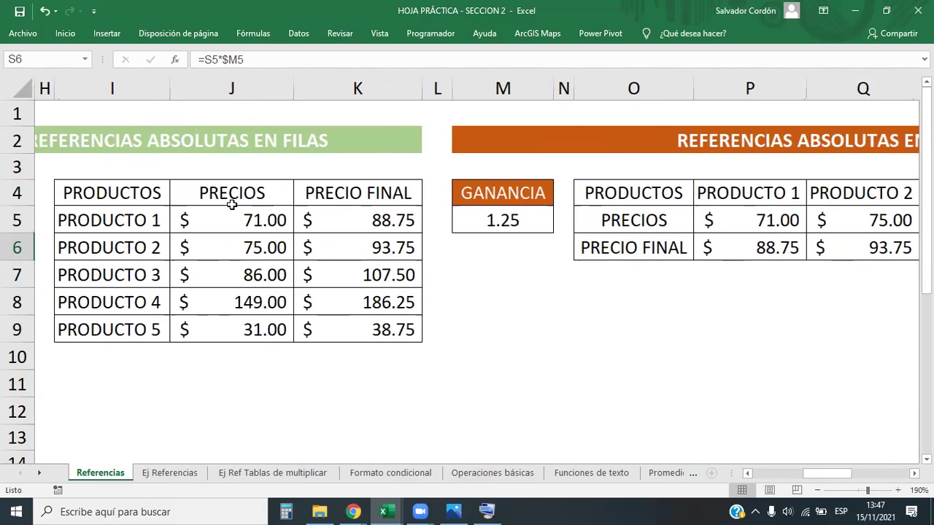
left_click(750, 473)
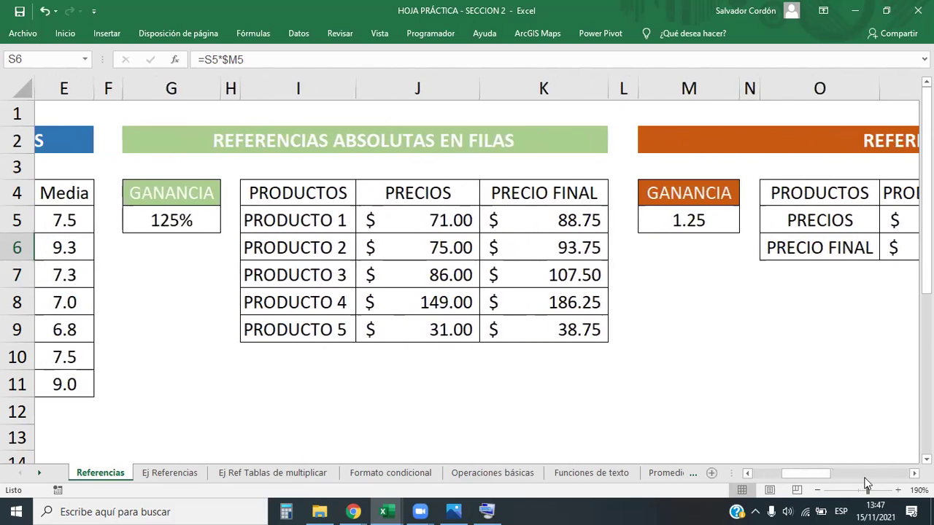
left_click(864, 474)
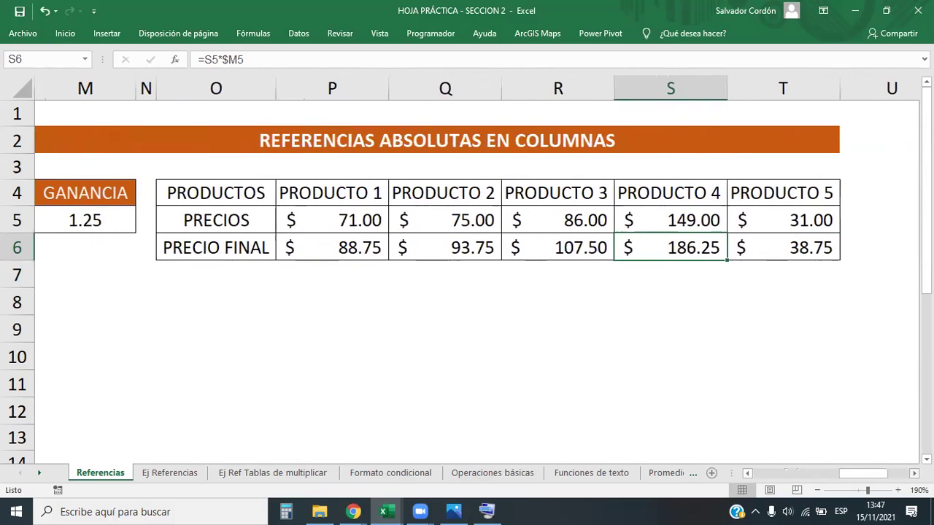
left_click(321, 390)
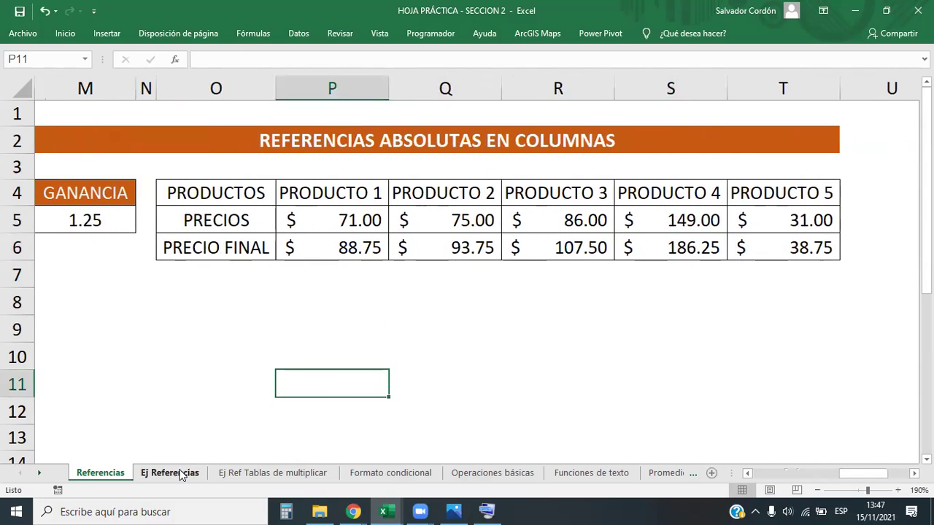
left_click(180, 473)
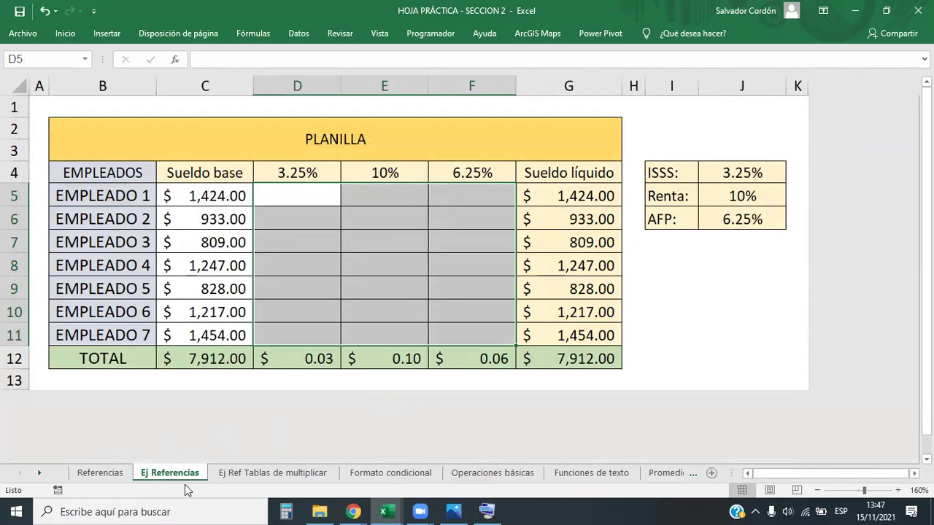
left_click(668, 244)
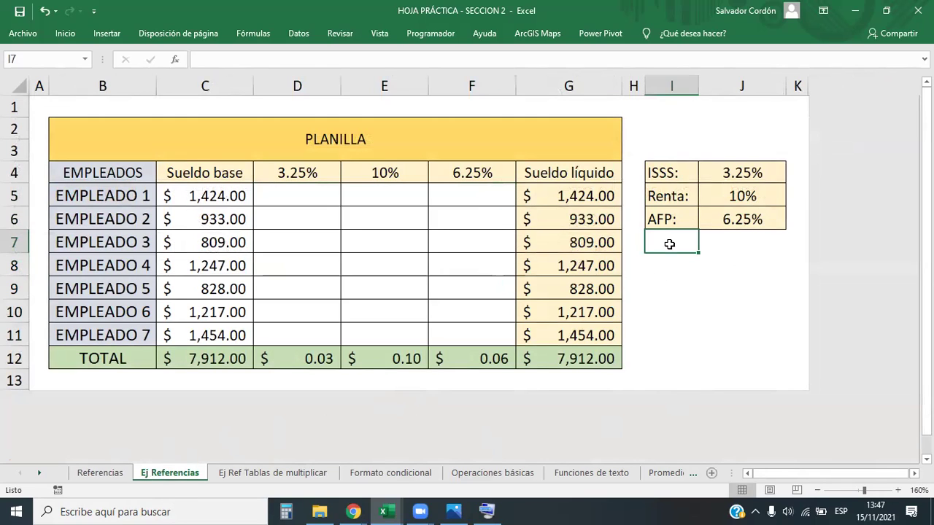
left_click(563, 196)
left_click(234, 197)
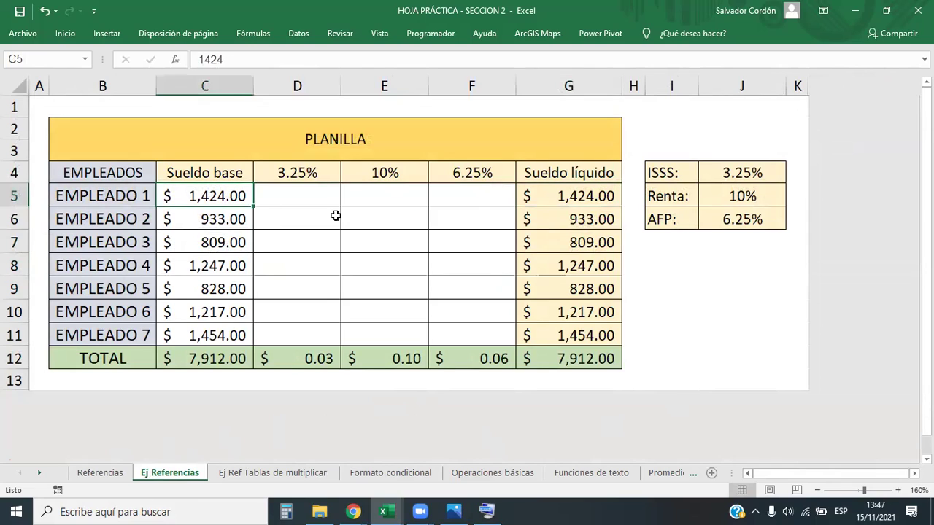
left_click(335, 216)
left_click(747, 292)
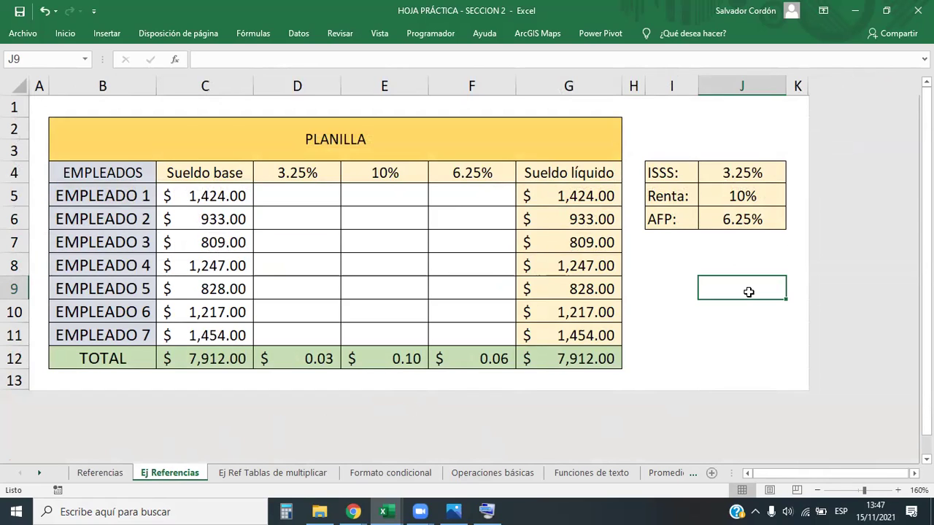
left_click_drag(198, 195, 218, 334)
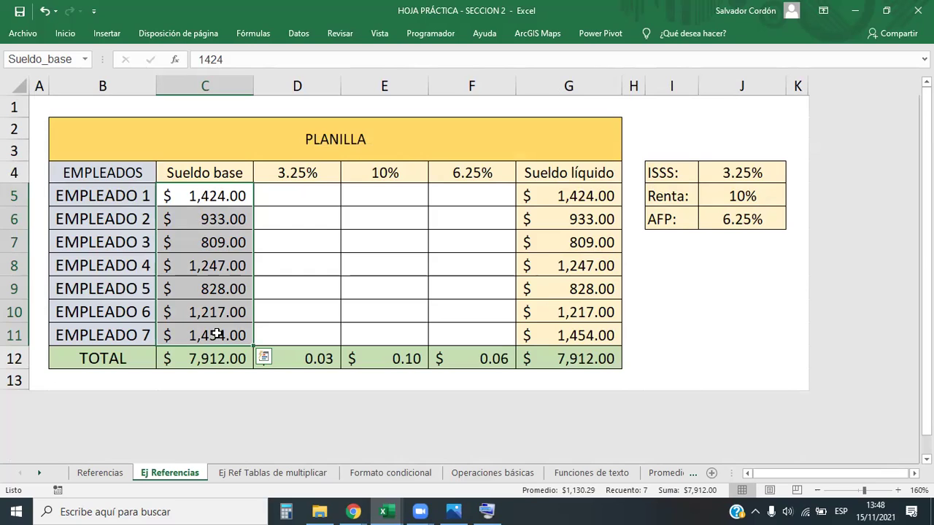
left_click(325, 198)
left_click(215, 191)
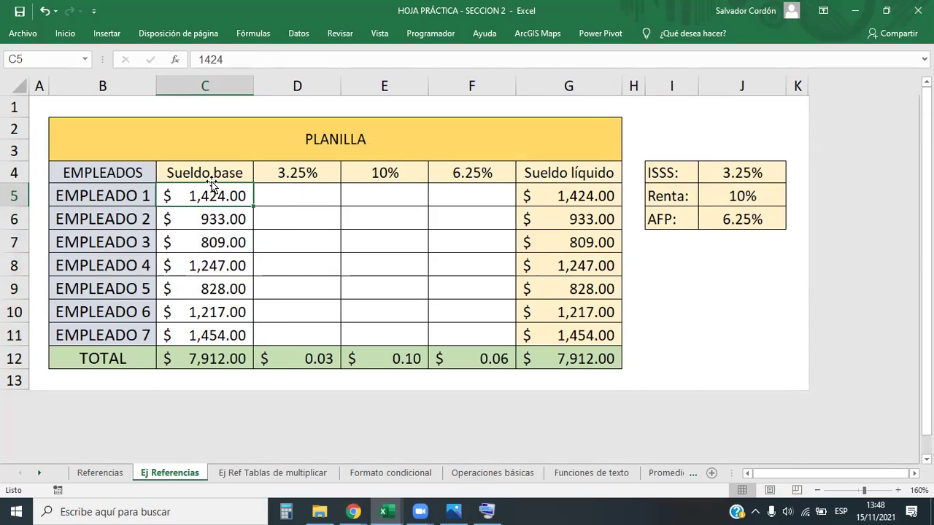
left_click(305, 173)
- Enter =C5*D4 in D5 for Empleado 1's ISSS, giving 46.28
left_click(299, 196)
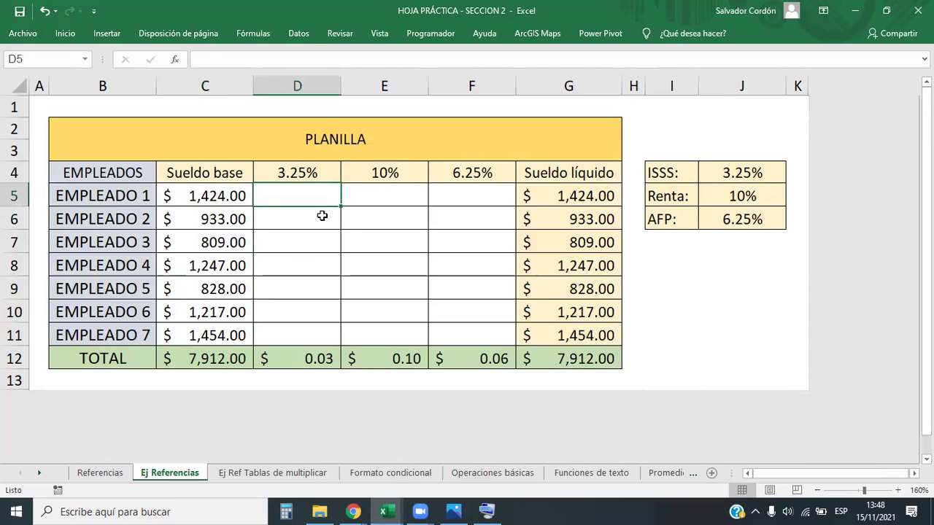
type("=")
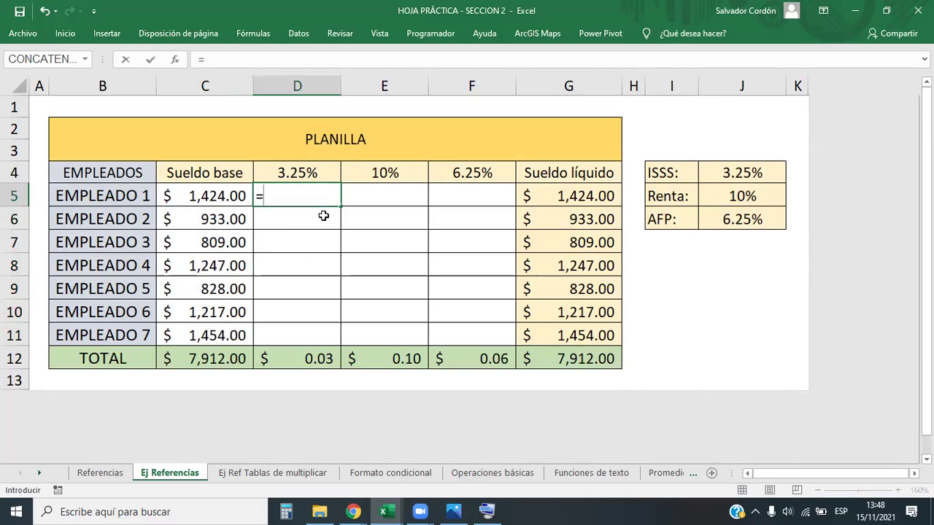
left_click(218, 191)
type("*")
left_click(309, 172)
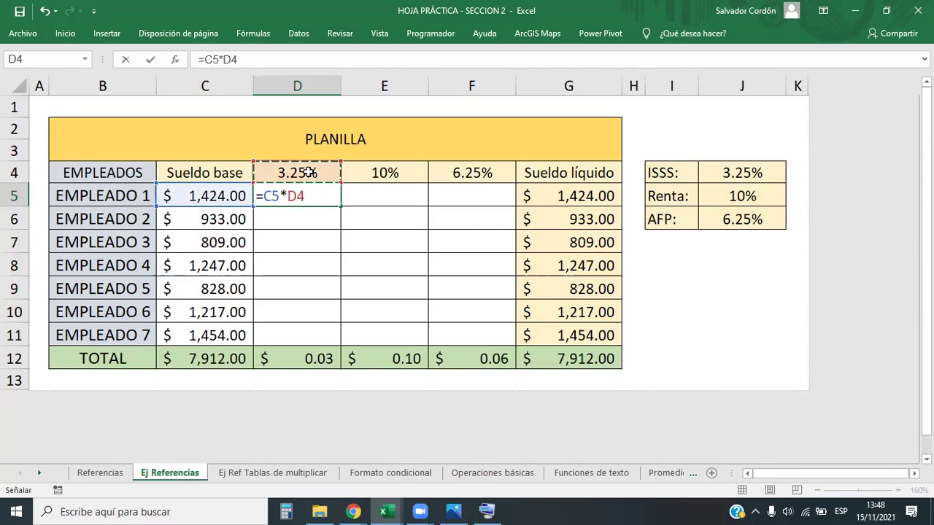
key("Return")
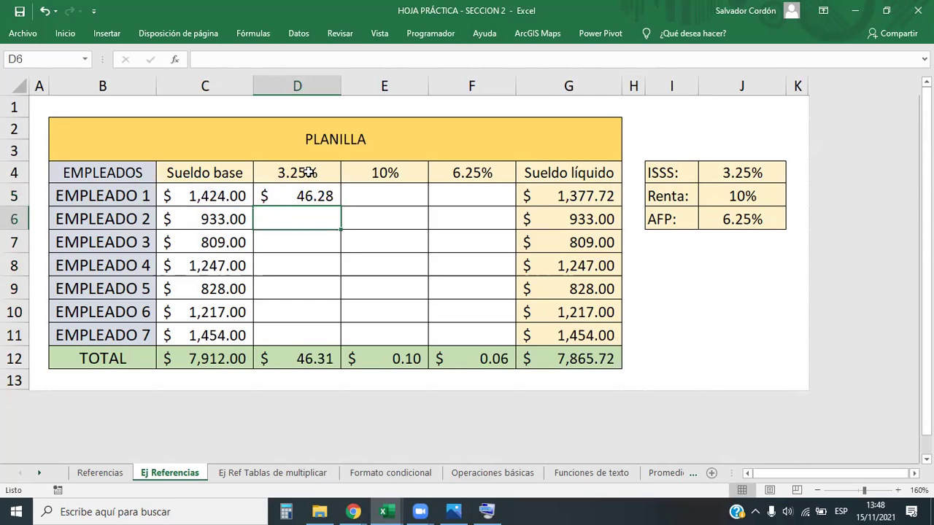
left_click(328, 201)
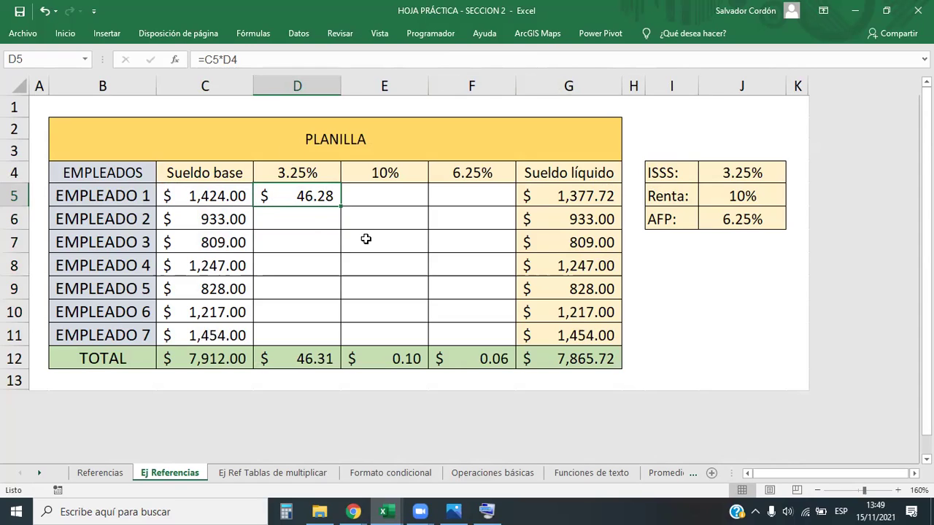
- Try filling the D5 formula across the deductions, undo it, and reopen D5
mouse_move(340, 207)
left_mouse_down()
mouse_move(519, 209)
mouse_move(513, 343)
left_mouse_up()
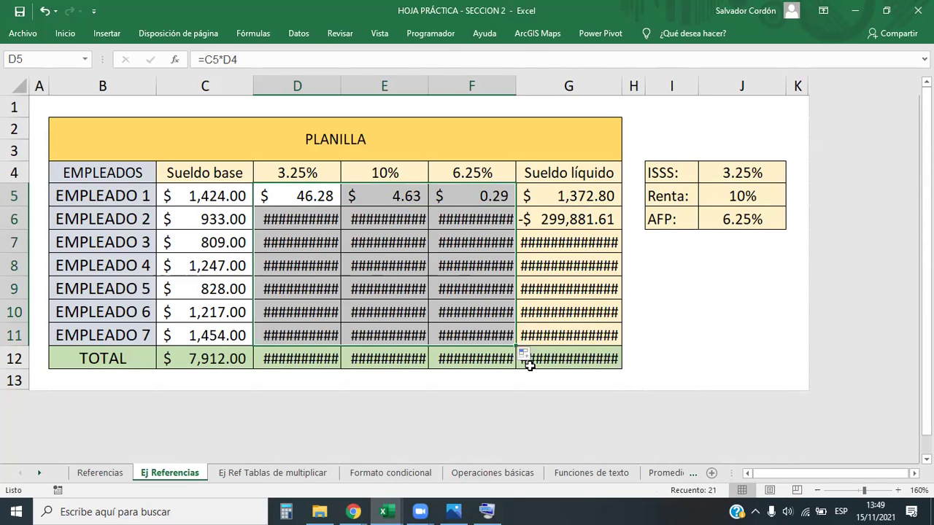
key("ctrl+z")
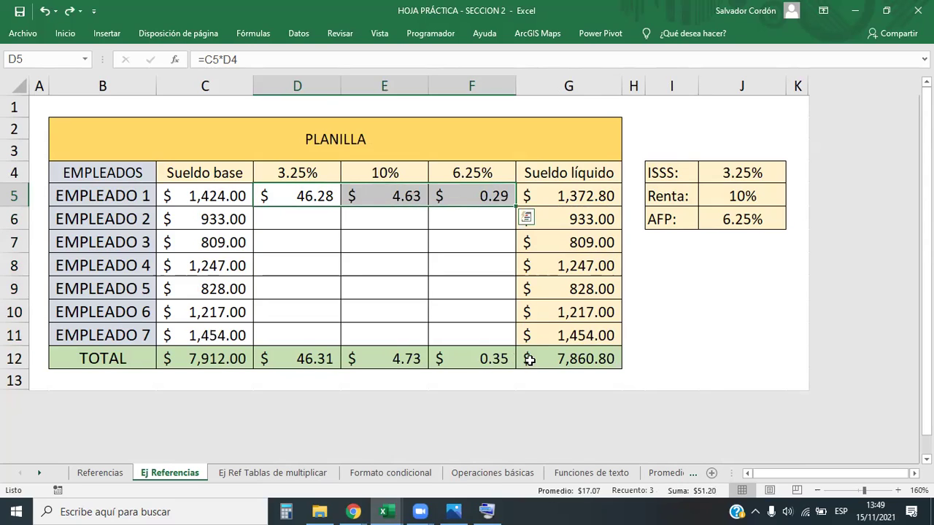
key("ctrl+z")
left_click(384, 265)
left_click(322, 195)
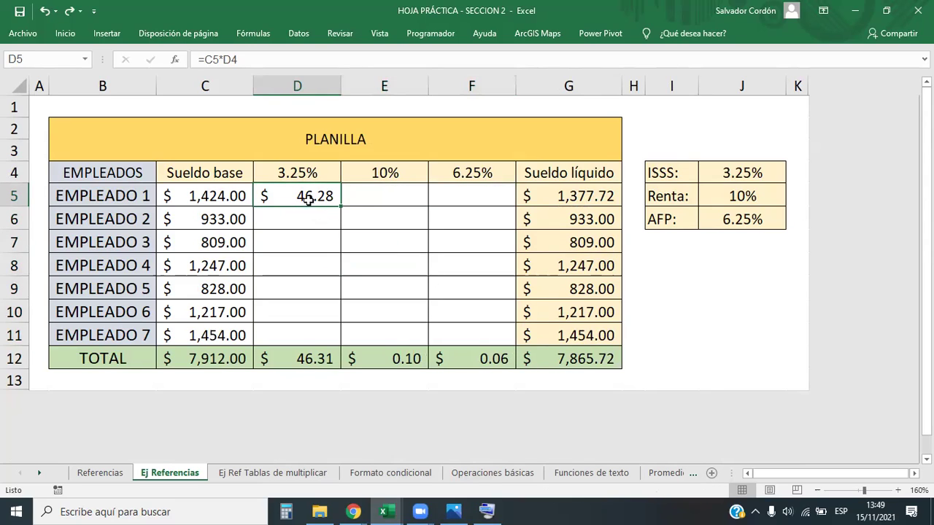
left_click(208, 58)
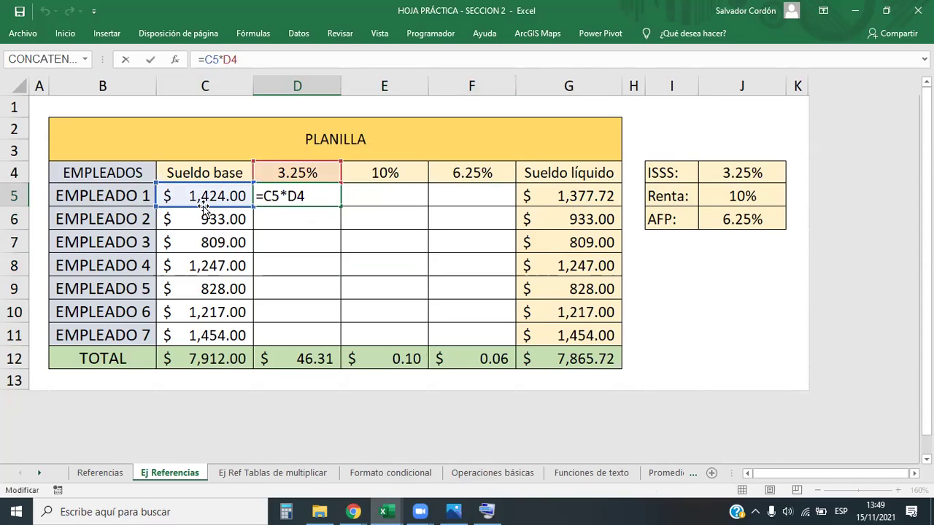
- Change D5 to =C$5*$D$4 and fill it down to D11
left_click(265, 196)
left_click(273, 196)
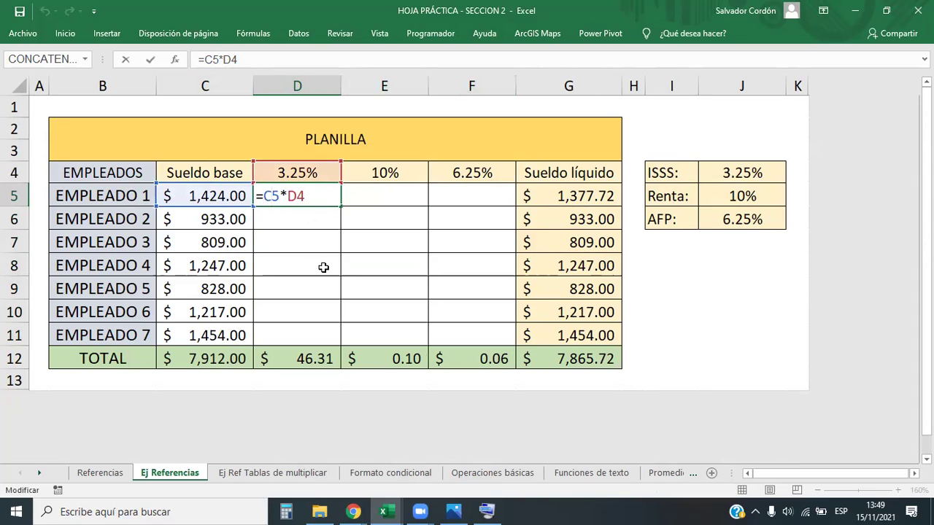
type("$")
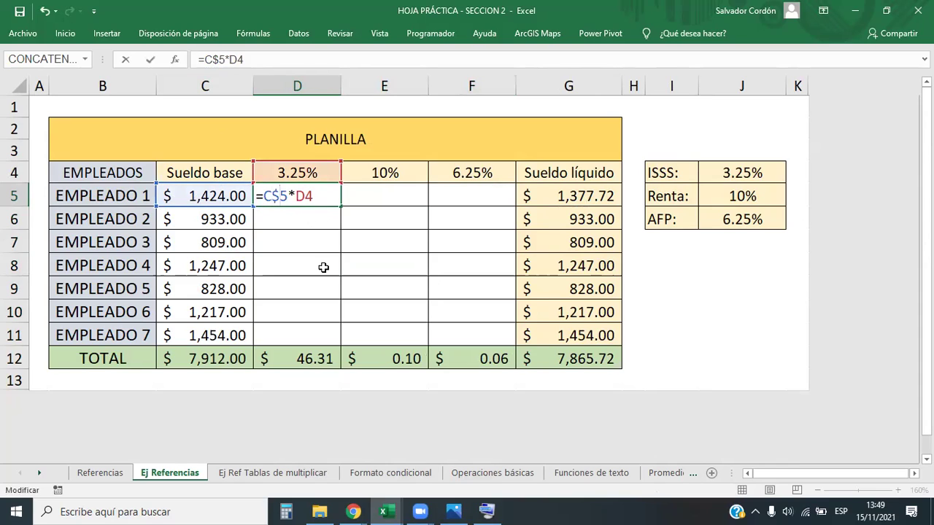
key("Right")
key("Right")
key("Right")
key("F4")
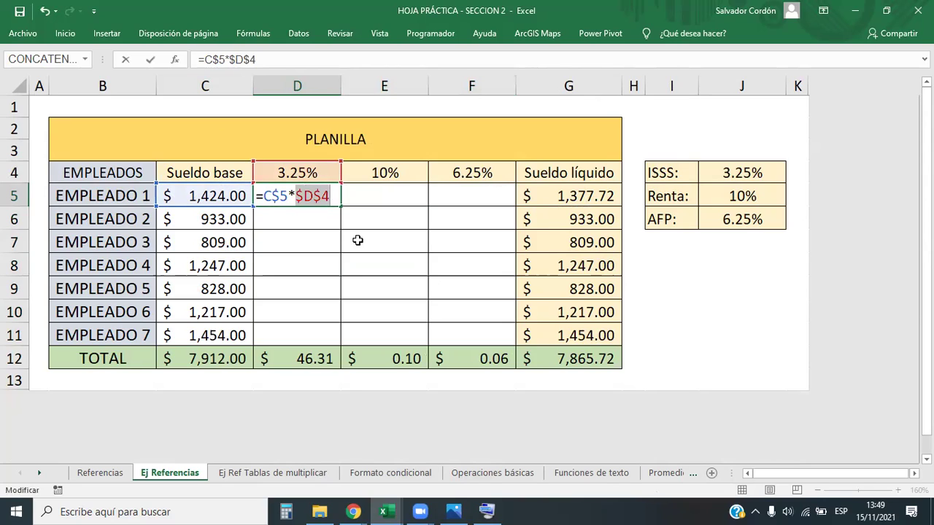
key("Return")
left_click(313, 195)
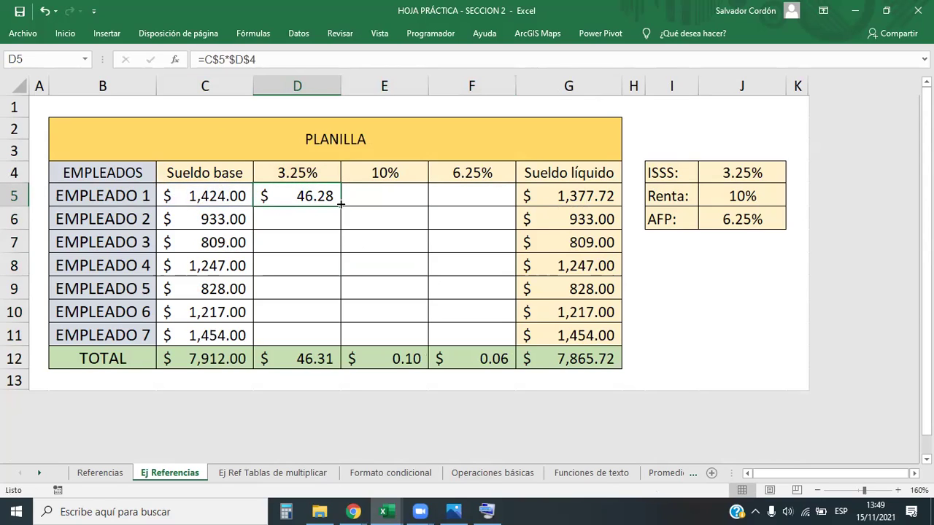
left_click_drag(340, 208, 340, 345)
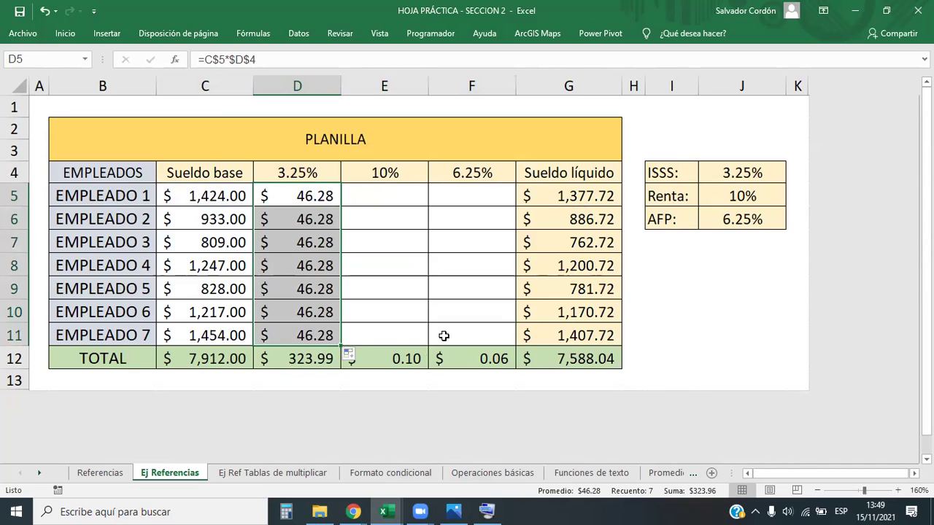
- Trim the rate reference from D5, then clear D5:D11
double_click(326, 192)
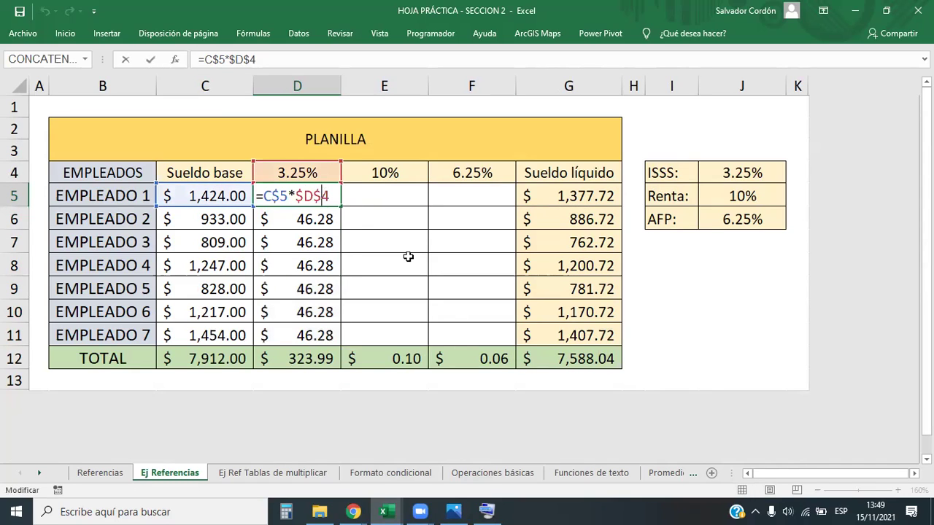
left_click(330, 199)
key("BackSpace")
key("BackSpace")
key("BackSpace")
key("BackSpace")
key("BackSpace")
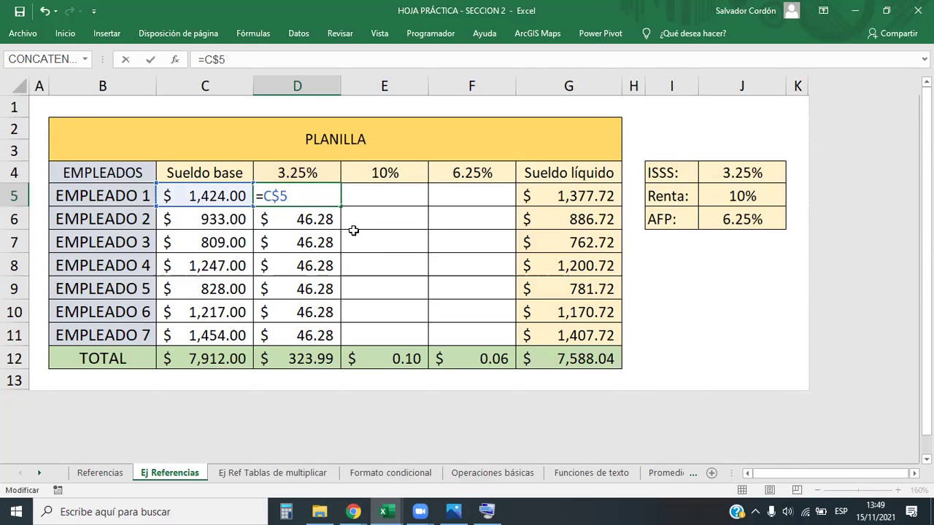
key("Return")
left_click_drag(312, 203, 318, 329)
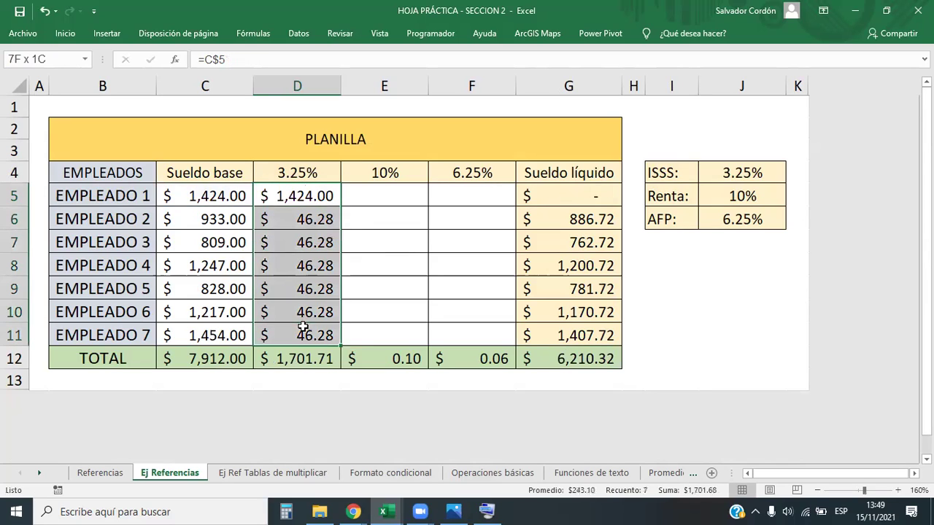
key("Delete")
- Re-enter =C5*D4 in D5 as the ISSS formula
left_click(322, 198)
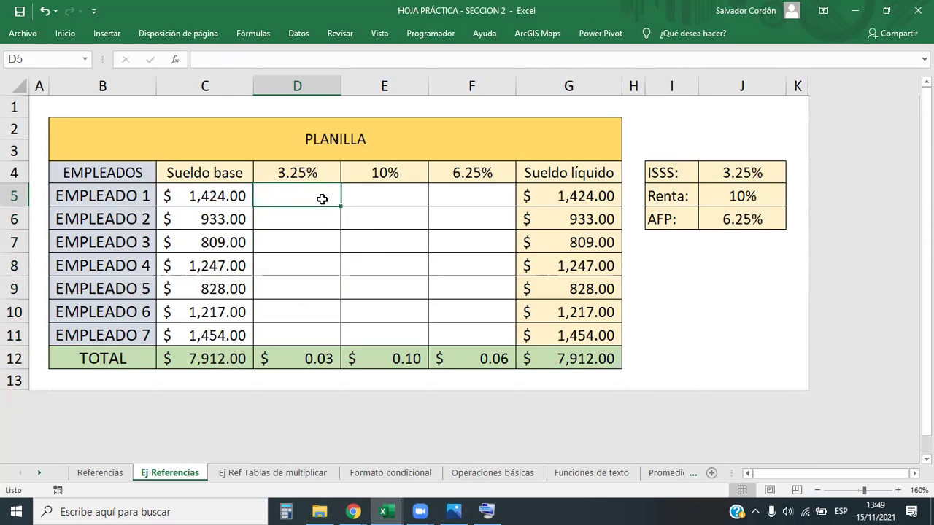
type("=")
left_click(219, 192)
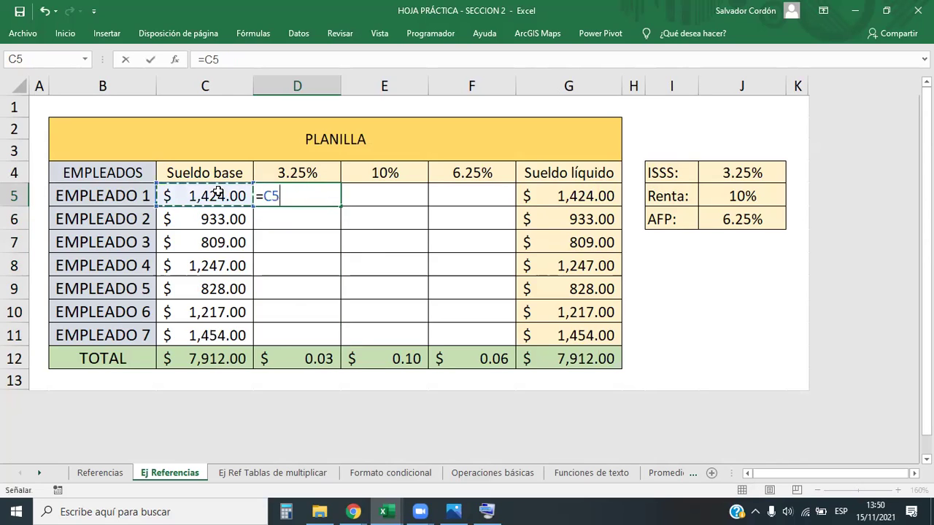
type("*")
left_click(281, 175)
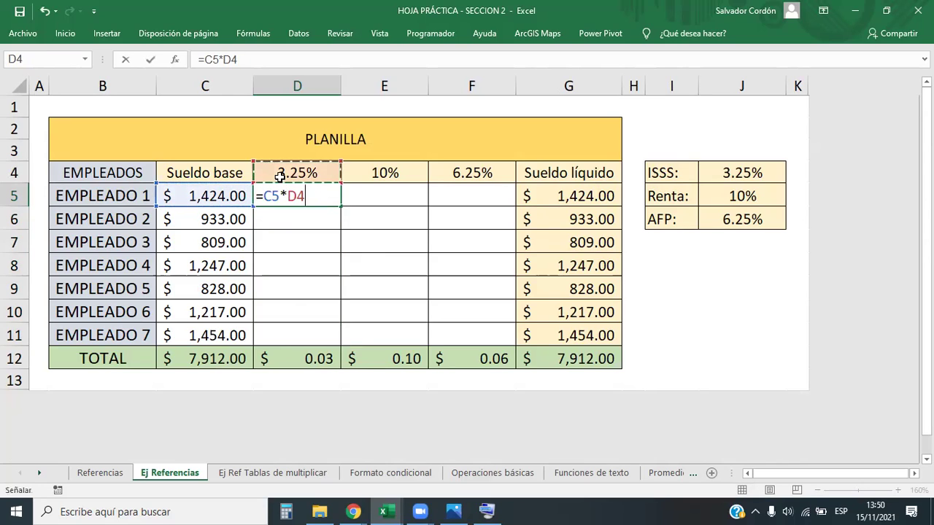
key("Return")
- Lock the column of the salary reference so D5 uses $C5
left_click(302, 188)
double_click(301, 191)
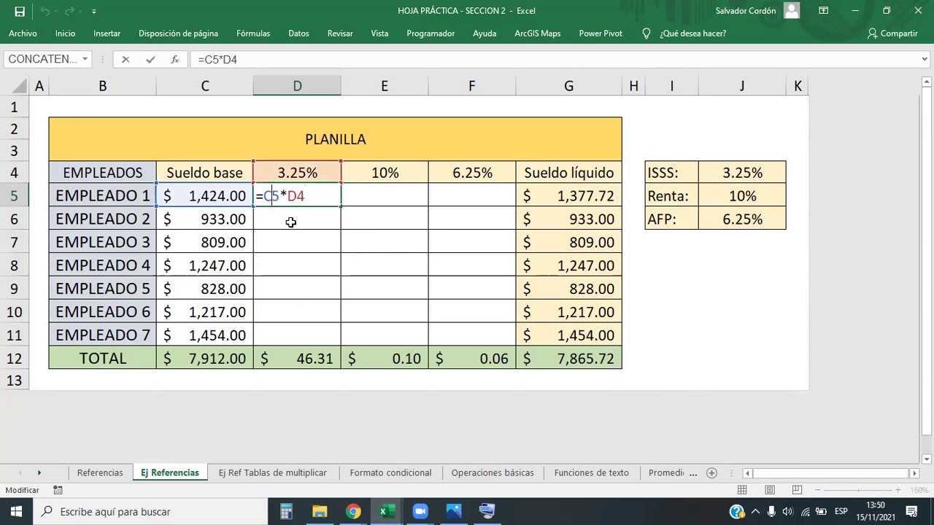
key("Left")
type("$")
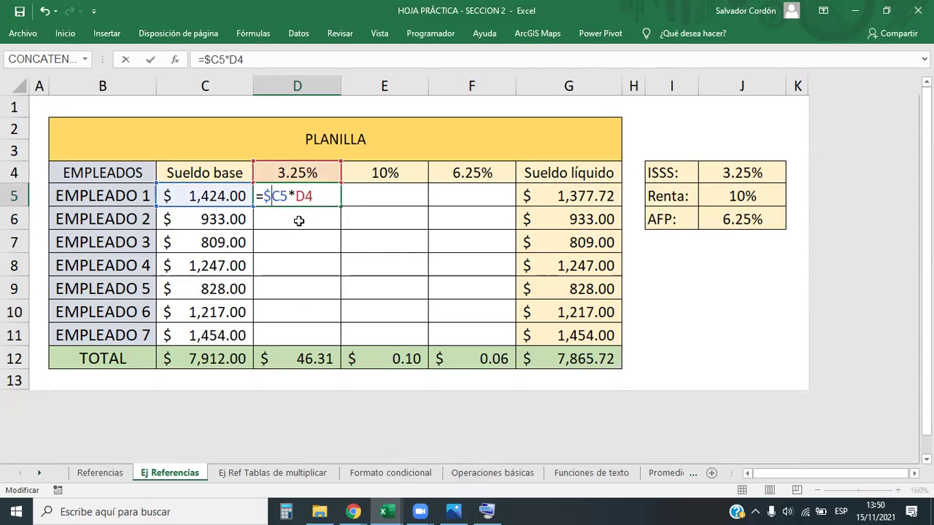
key("BackSpace")
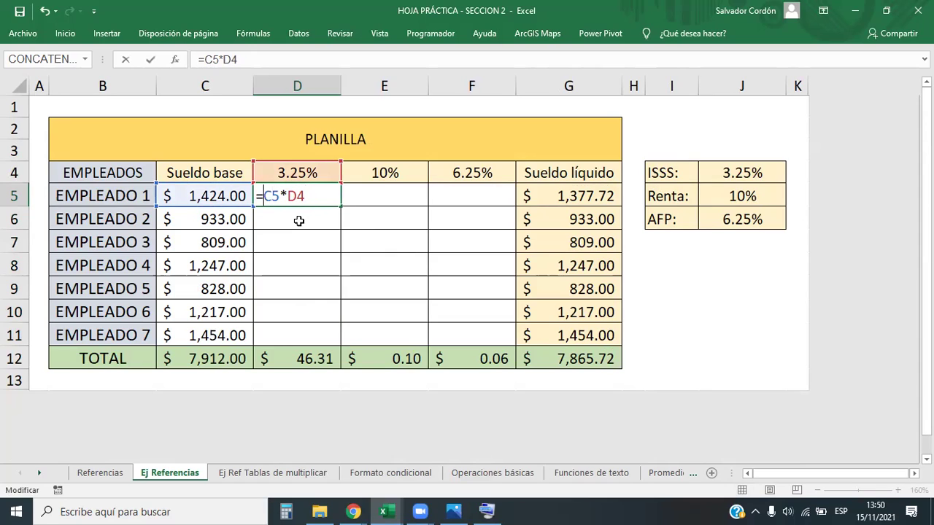
type("$")
key("Return")
- Point the rate at $J$4 and fill =$C5*$J$4 down to D11
left_click(306, 195)
double_click(306, 195)
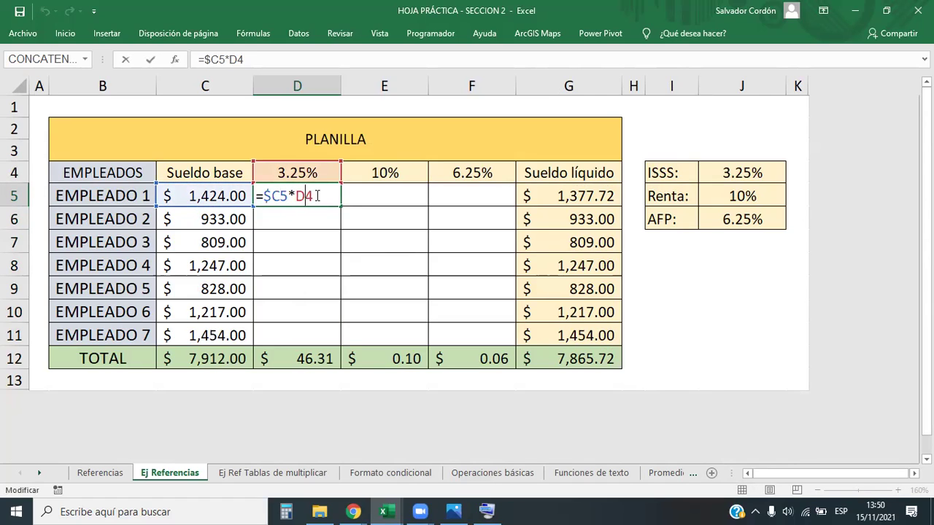
left_click(779, 173)
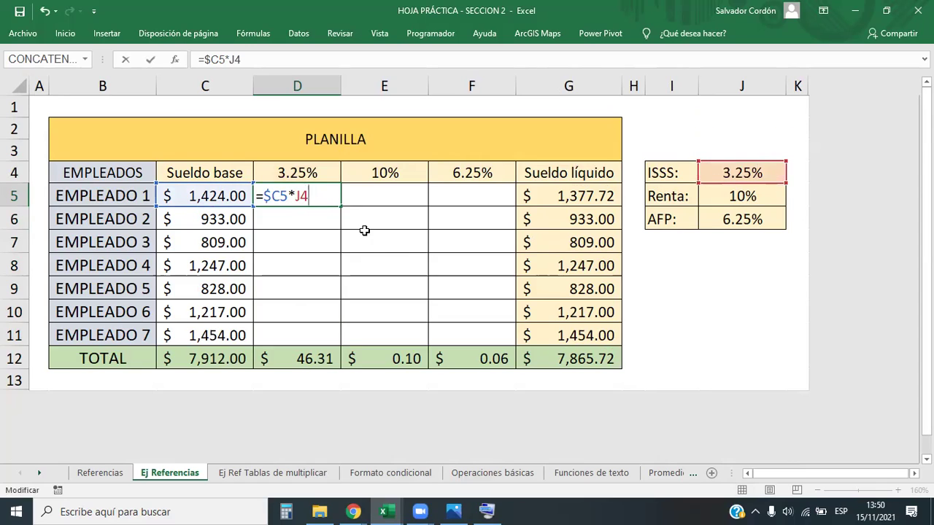
key("Return")
left_click(327, 197)
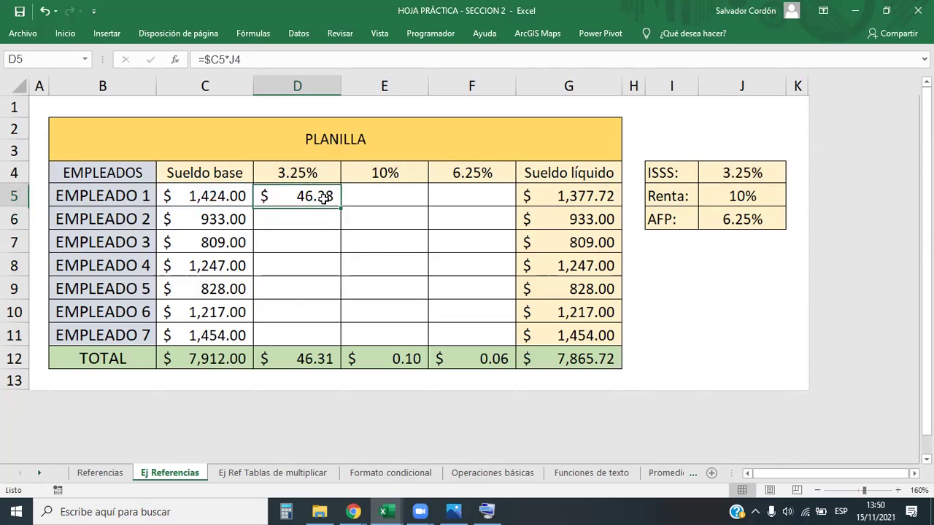
double_click(328, 197)
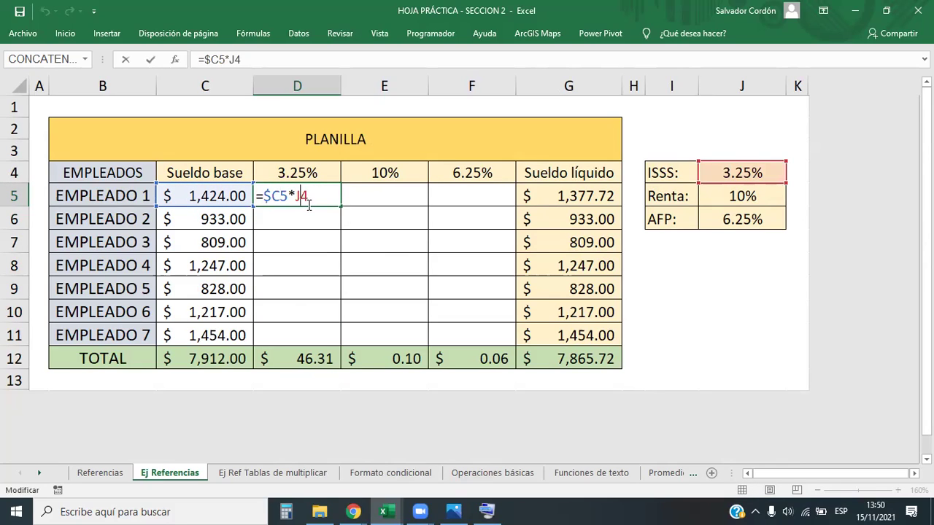
key("F4")
key("ctrl+Return")
left_click_drag(340, 207, 342, 345)
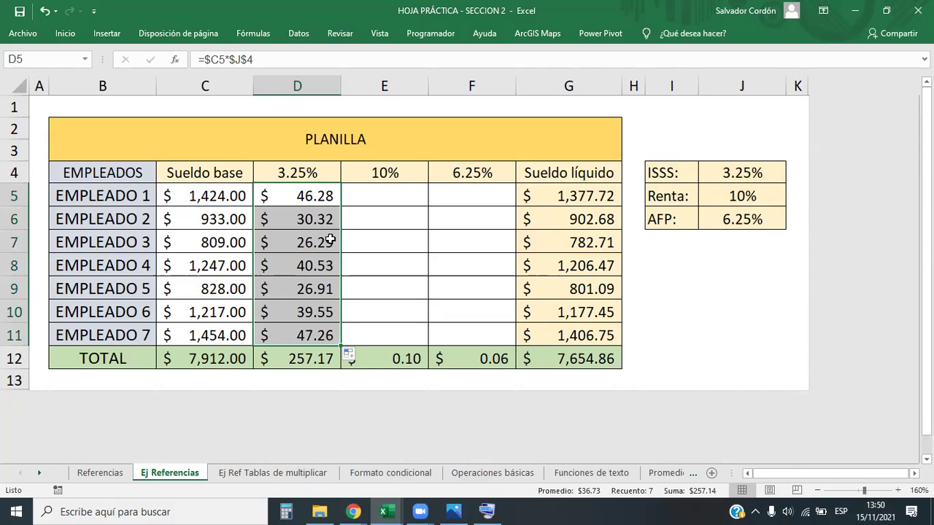
left_click(328, 195)
- Copy D5 into E5 with the rate moved to $J$5 for the 10% Renta
left_click_drag(341, 207, 440, 202)
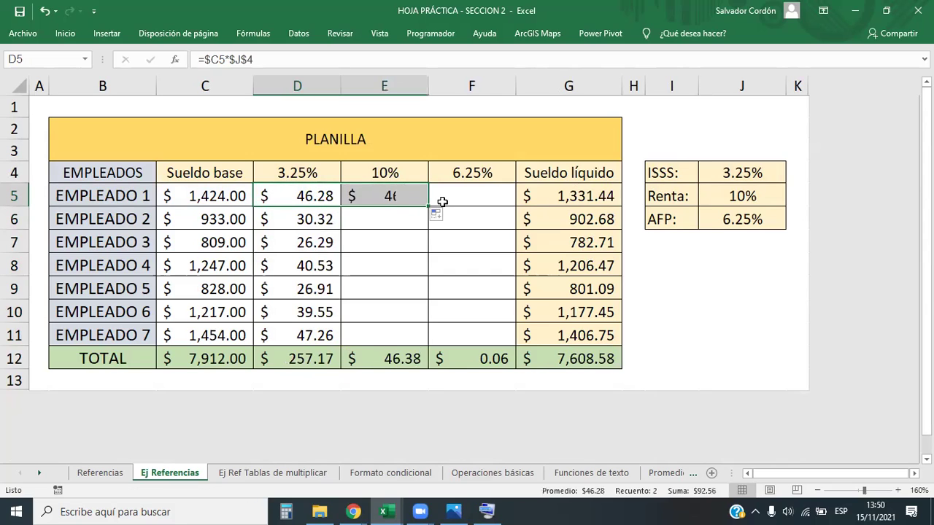
double_click(399, 191)
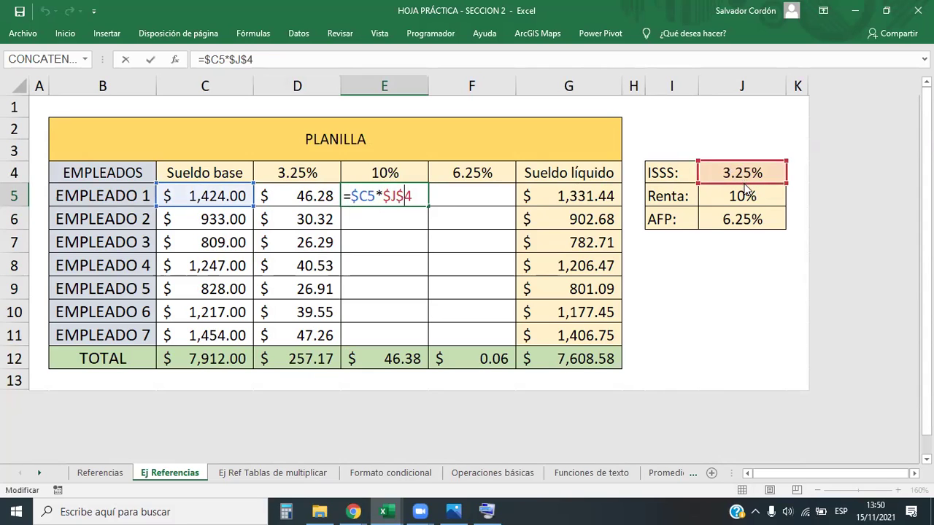
left_click_drag(742, 182, 745, 198)
key("Return")
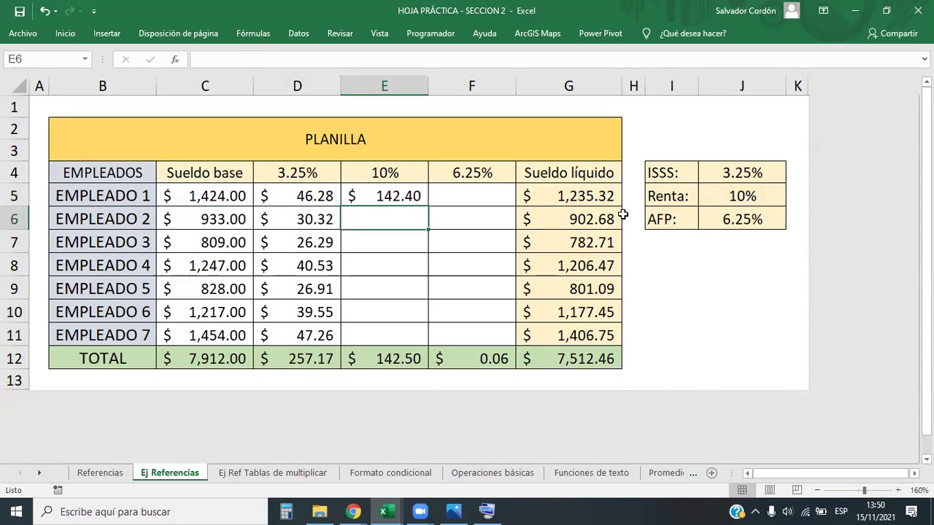
- Copy into F5 with the rate at $J$6 for AFP, then fill E5:F5 down to row 11
left_click(426, 202)
left_click_drag(431, 205, 507, 202)
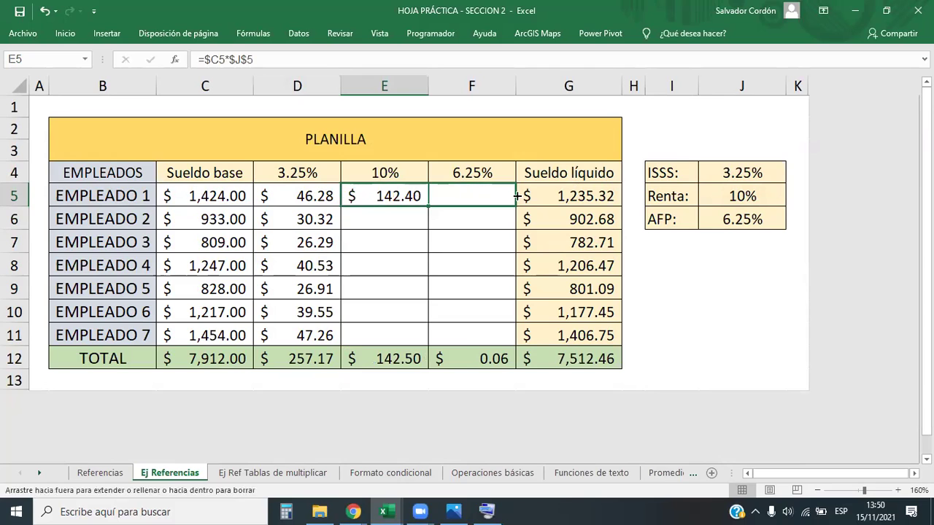
double_click(481, 194)
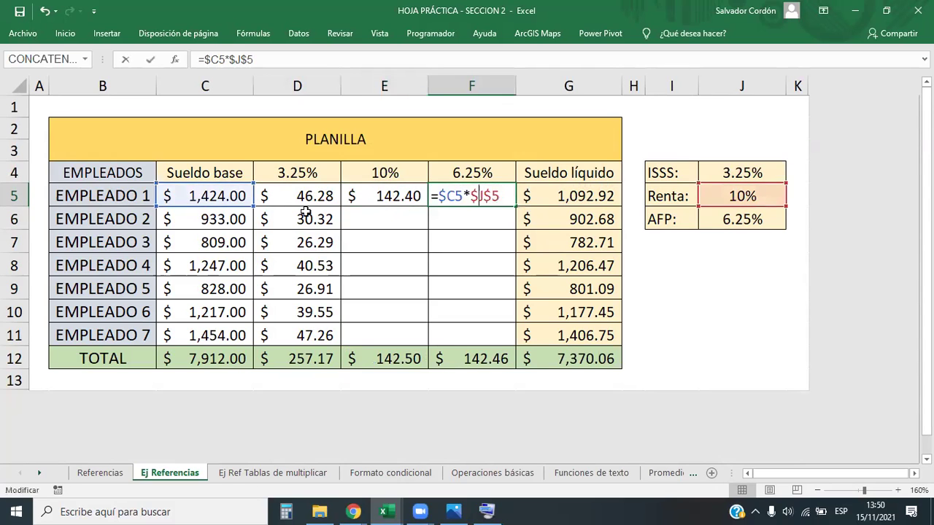
left_click_drag(720, 197, 741, 219)
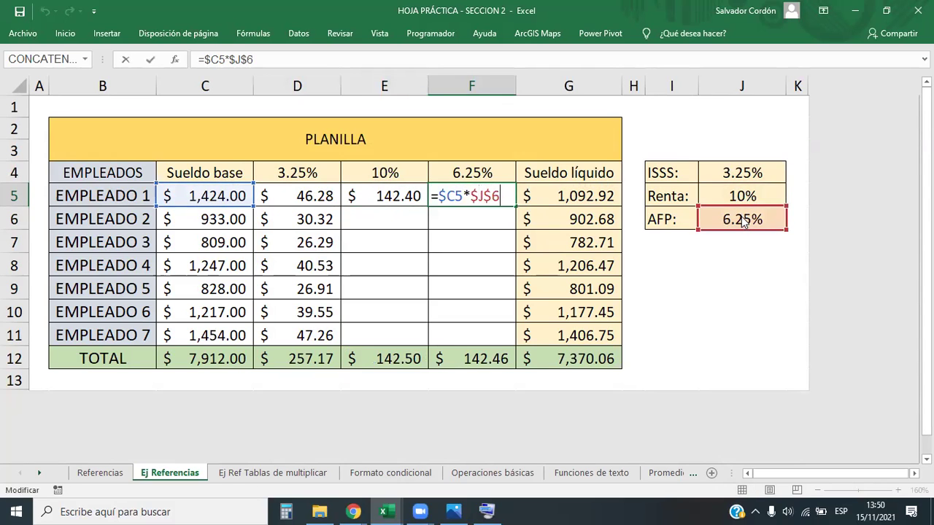
key("Return")
mouse_move(396, 197)
left_mouse_down()
mouse_move(481, 197)
mouse_move(523, 346)
left_mouse_up()
left_click(775, 335)
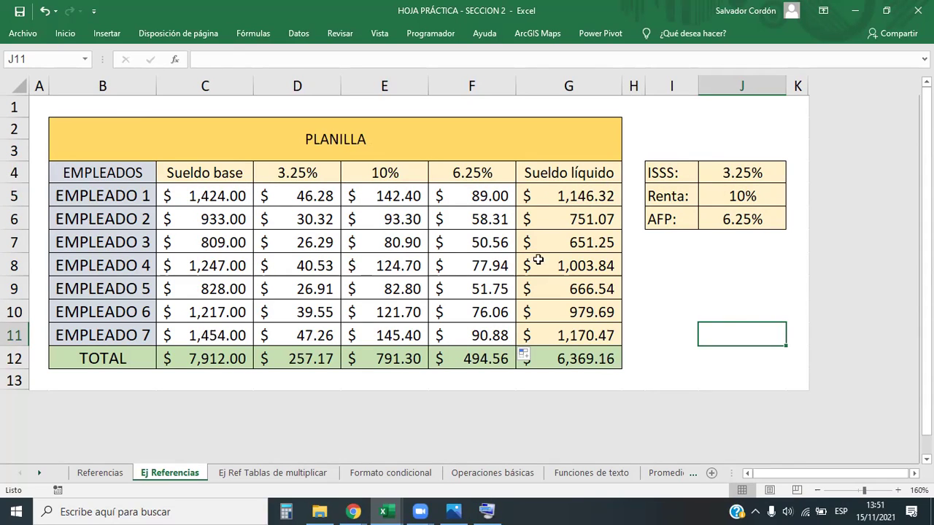
- Inspect Empleado 4's Renta formula =$C8*$J$5 in E8, giving 124.70
left_click(402, 260)
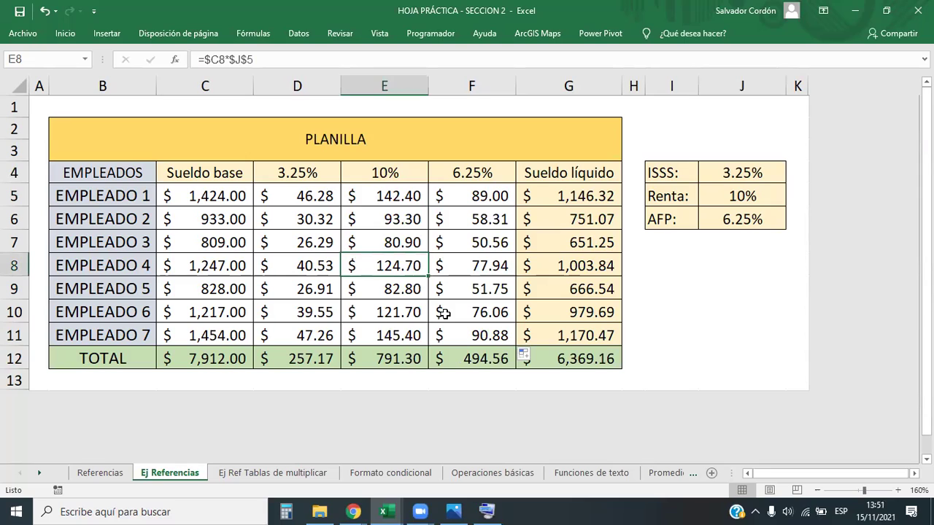
double_click(405, 260)
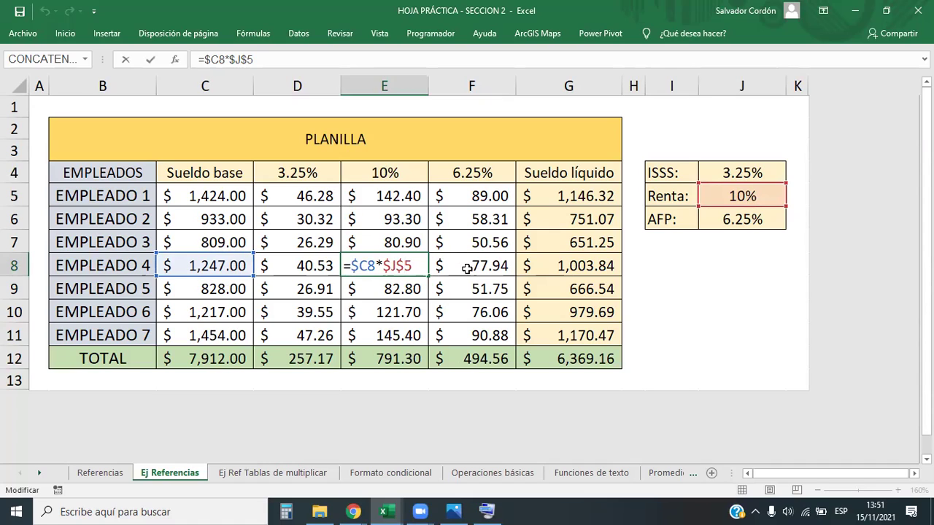
key("Return")
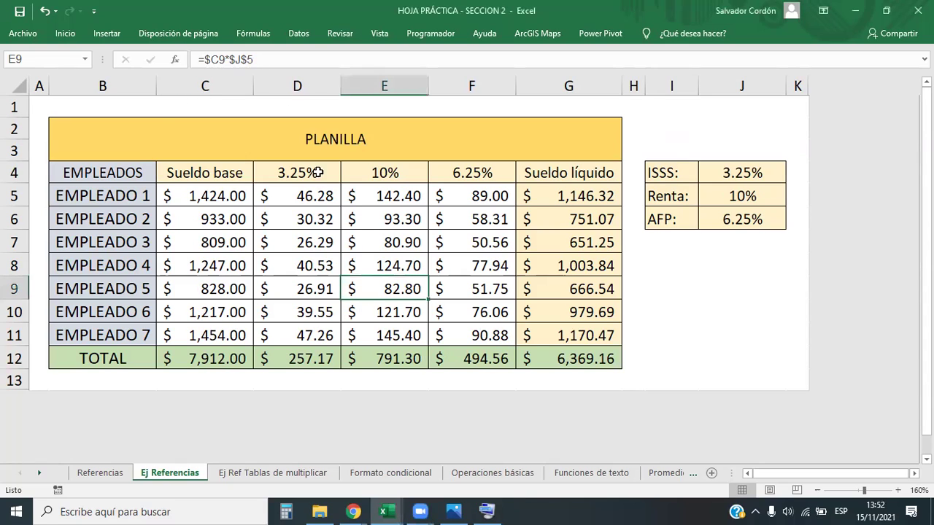
- Review the D5 ISSS formula, then delete all deduction amounts in D5:F11
left_click(329, 205)
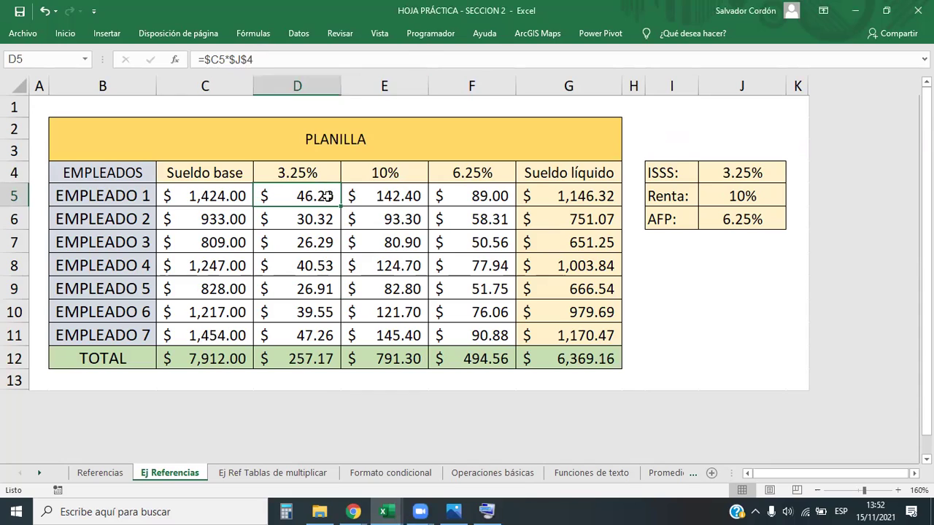
left_click_drag(321, 195, 487, 334)
left_click(279, 194)
left_click(228, 59)
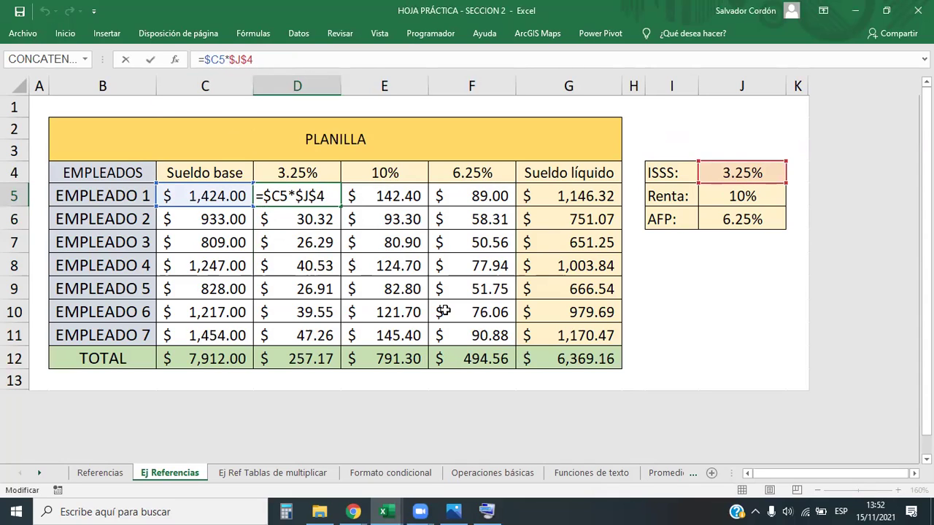
key("Return")
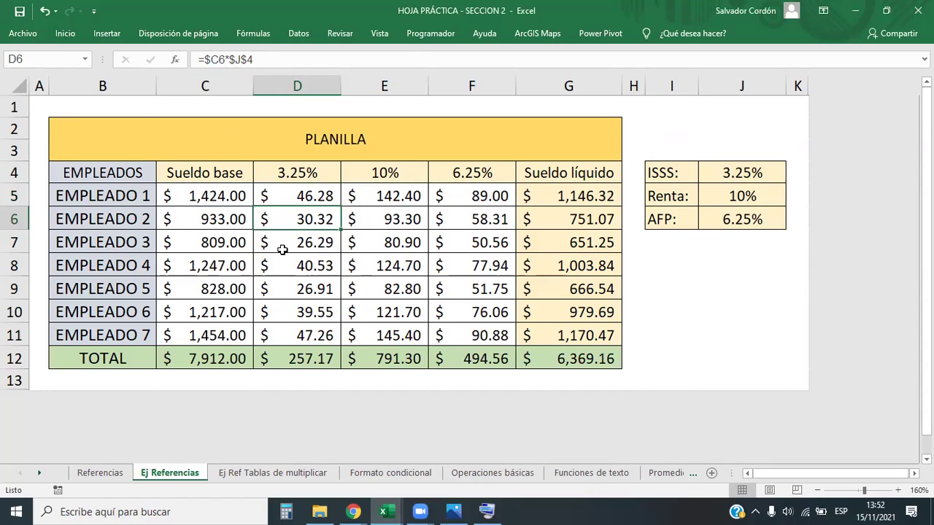
left_click(267, 197)
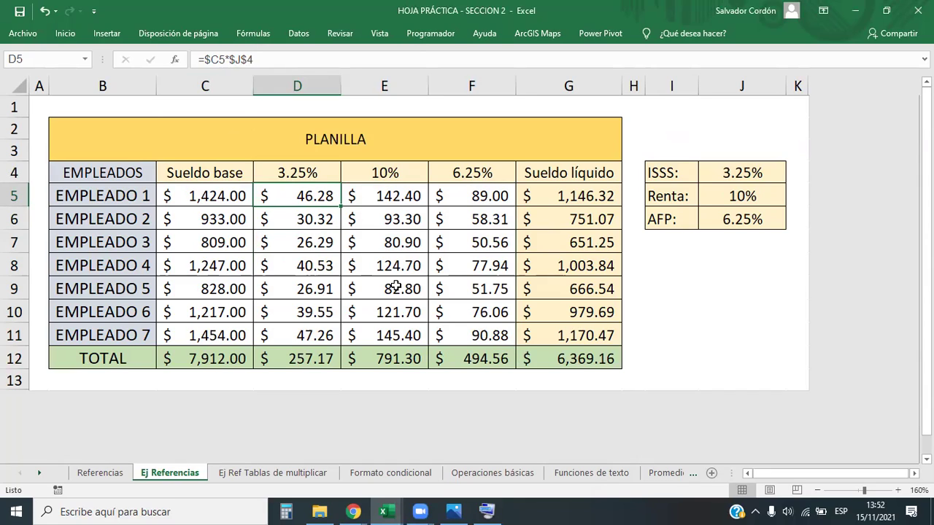
left_click(226, 59)
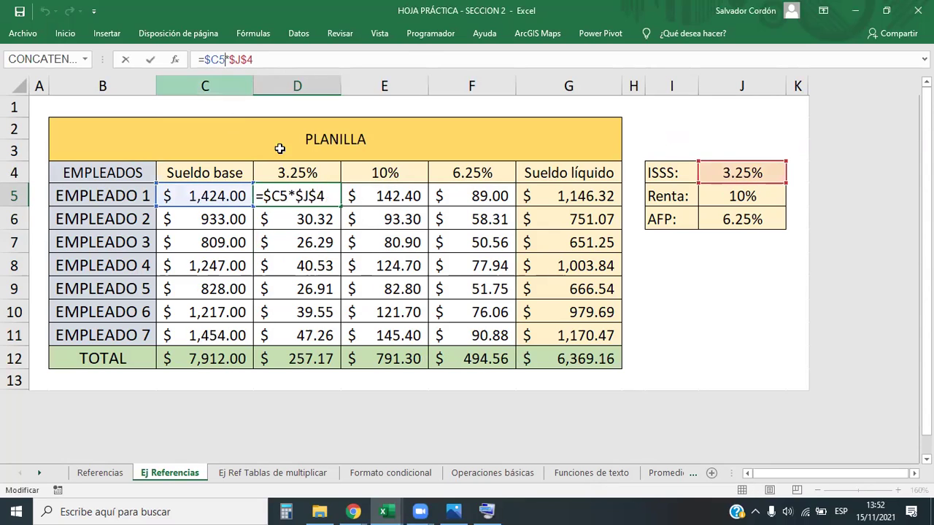
key("Return")
mouse_move(315, 195)
left_mouse_down()
mouse_move(508, 311)
mouse_move(504, 338)
left_mouse_up()
key("Delete")
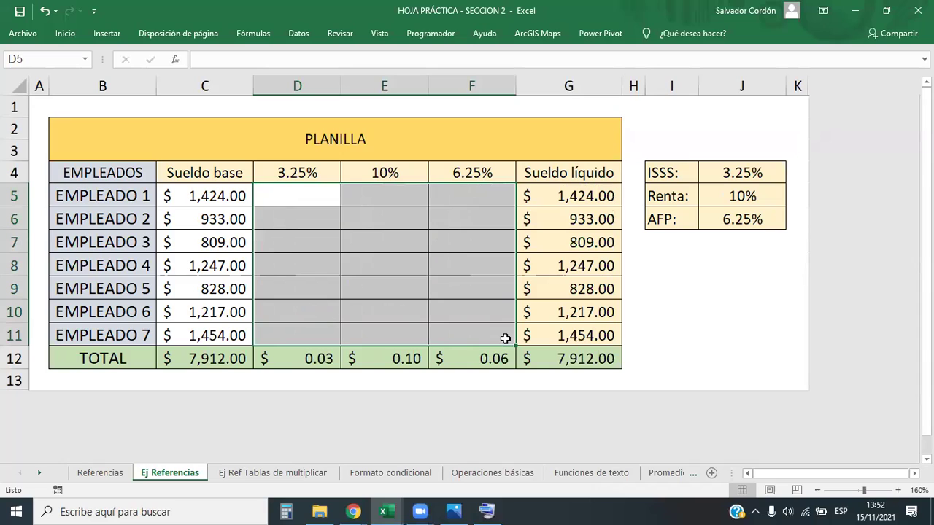
- Enter =PRODUCTO(C5;J4) in D5 for the first employee's ISSS
left_click(296, 193)
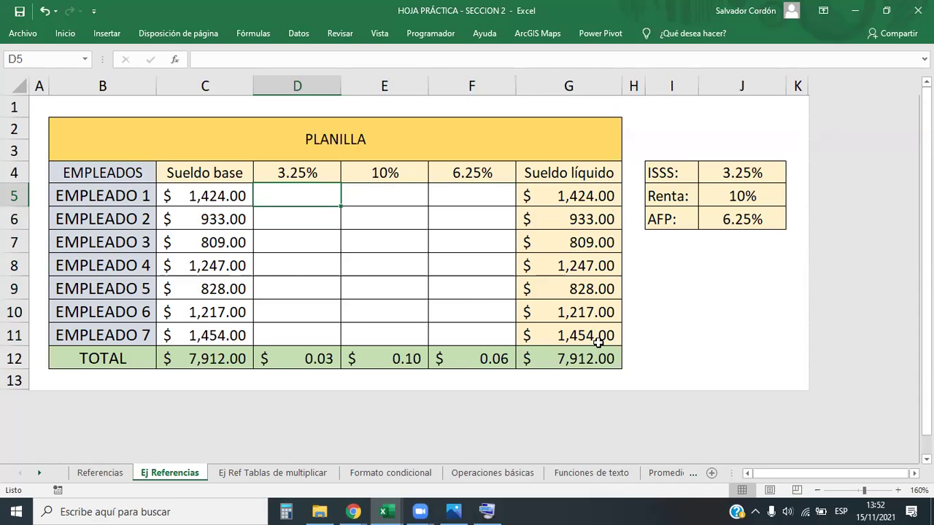
type("=")
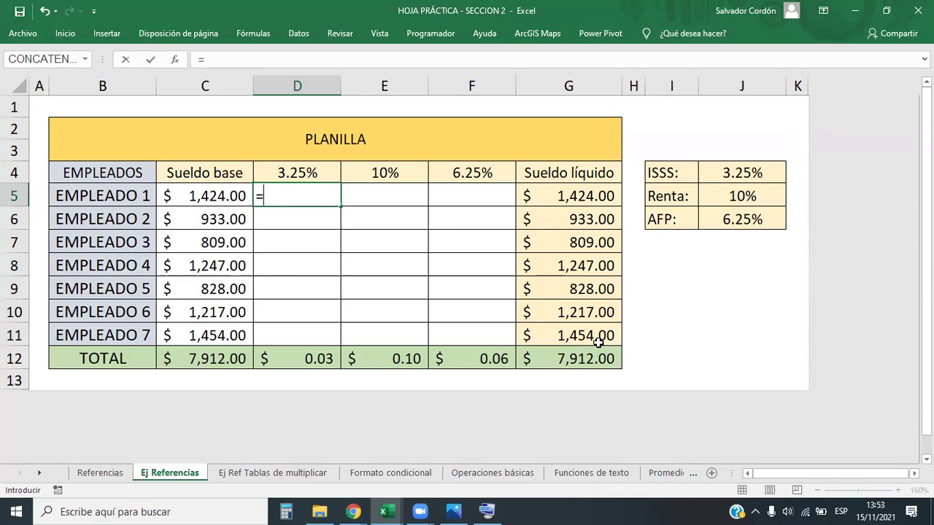
type("pro")
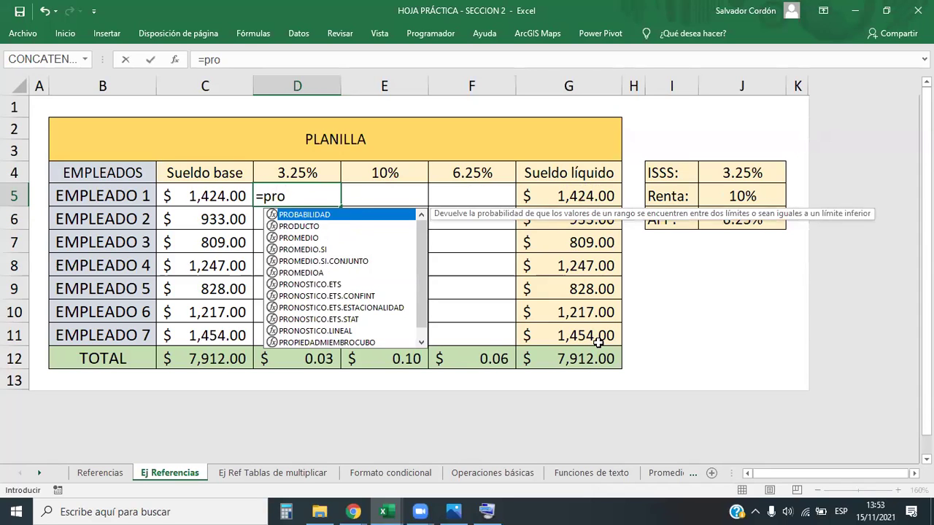
type("du")
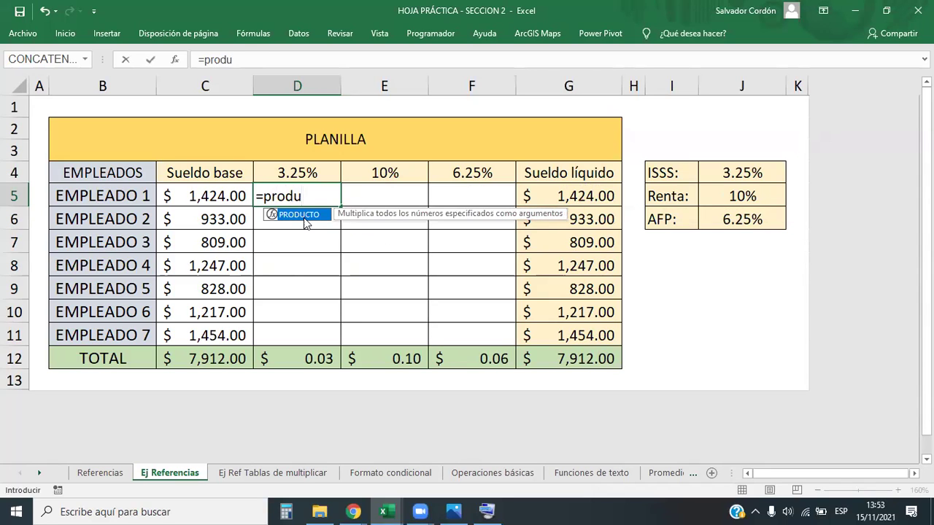
double_click(304, 222)
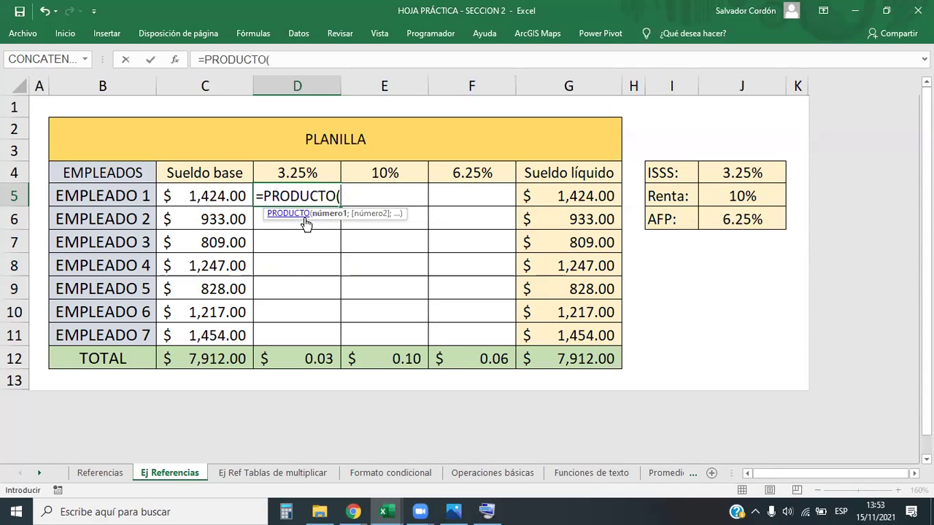
left_click(214, 194)
type(";")
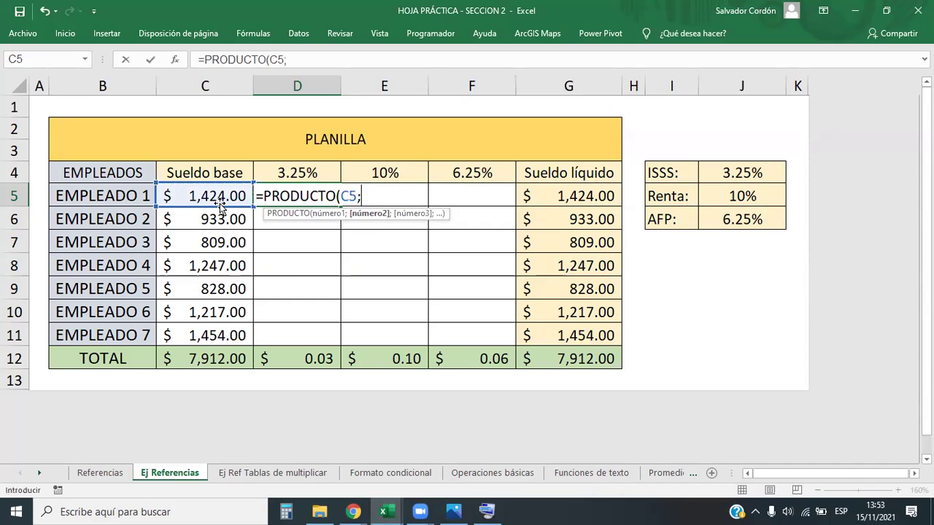
left_click(735, 172)
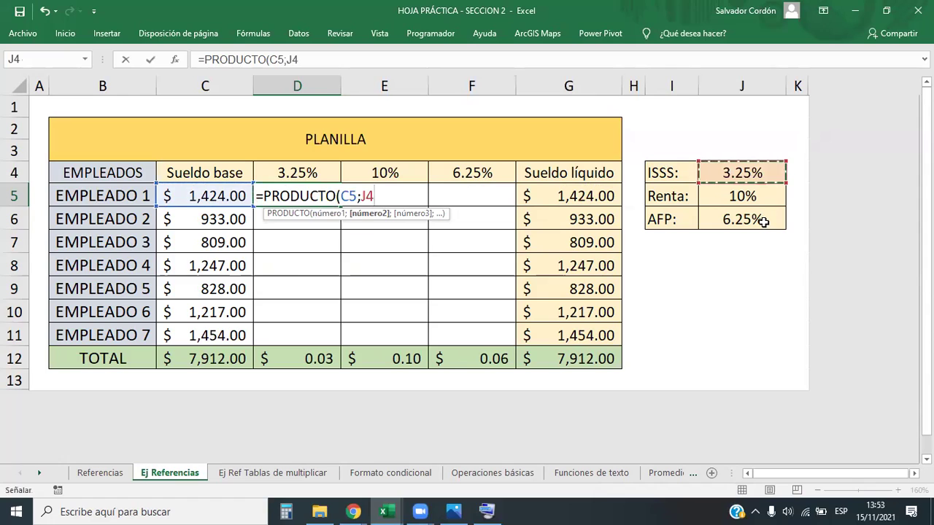
type(")")
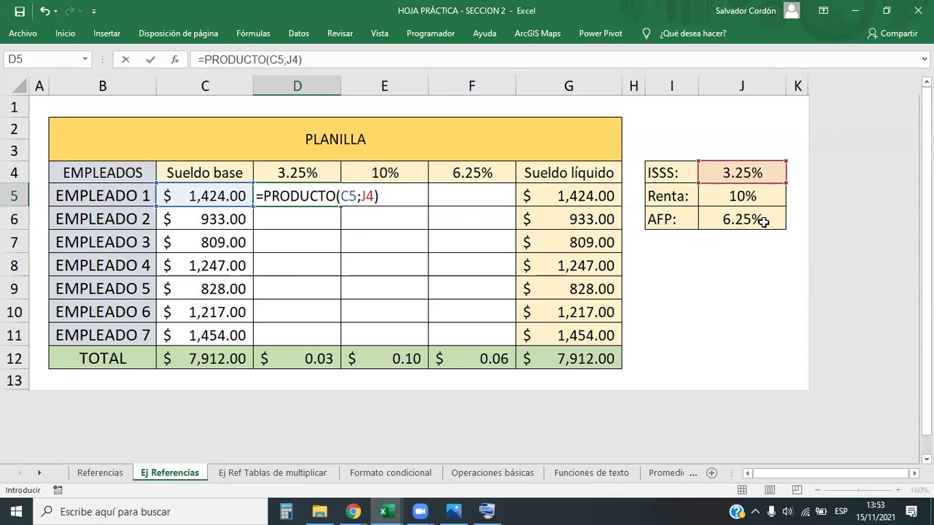
key("Return")
- Fill it down to D11, check EMPLEADO 3's copy, and undo the fill
left_click(330, 194)
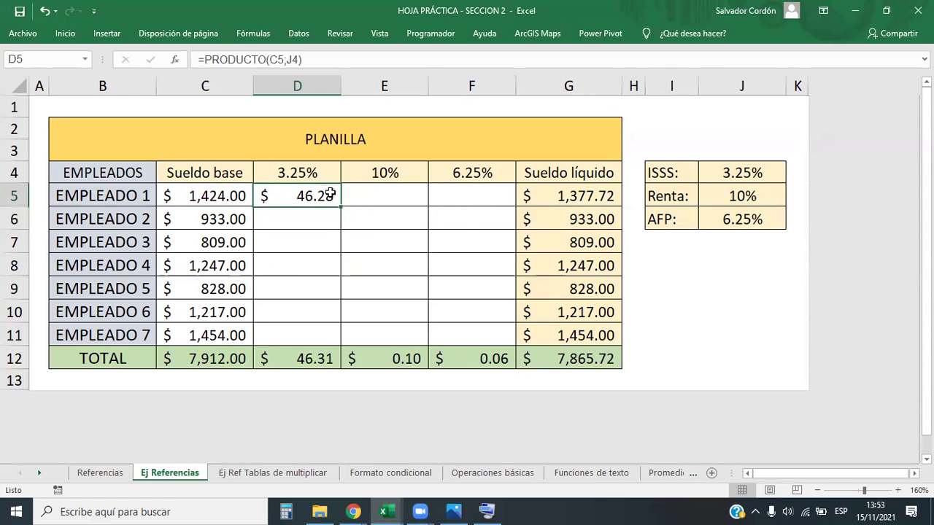
left_click_drag(340, 207, 346, 341)
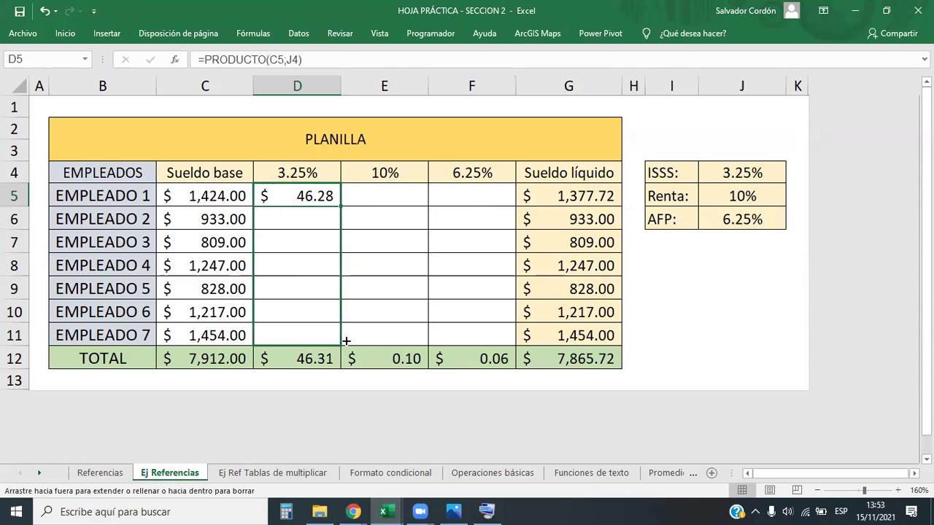
double_click(322, 241)
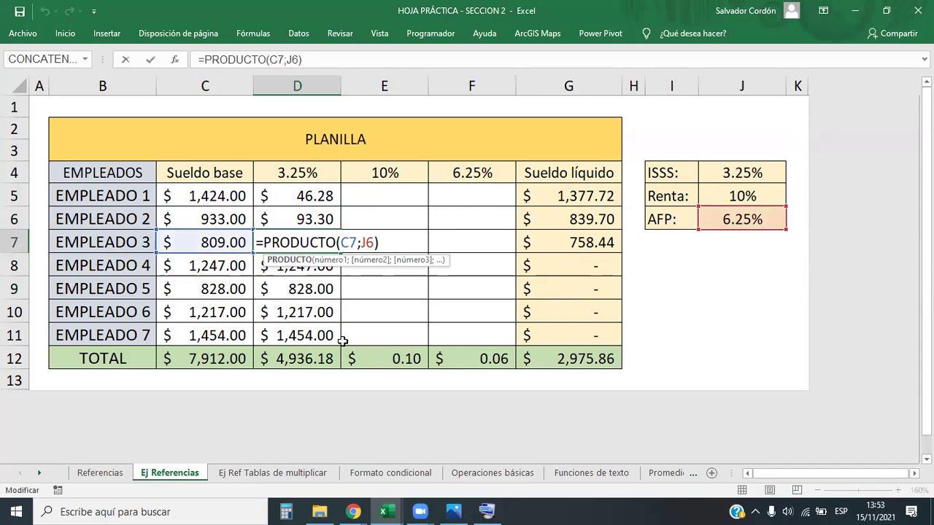
key("Escape")
key("ctrl+z")
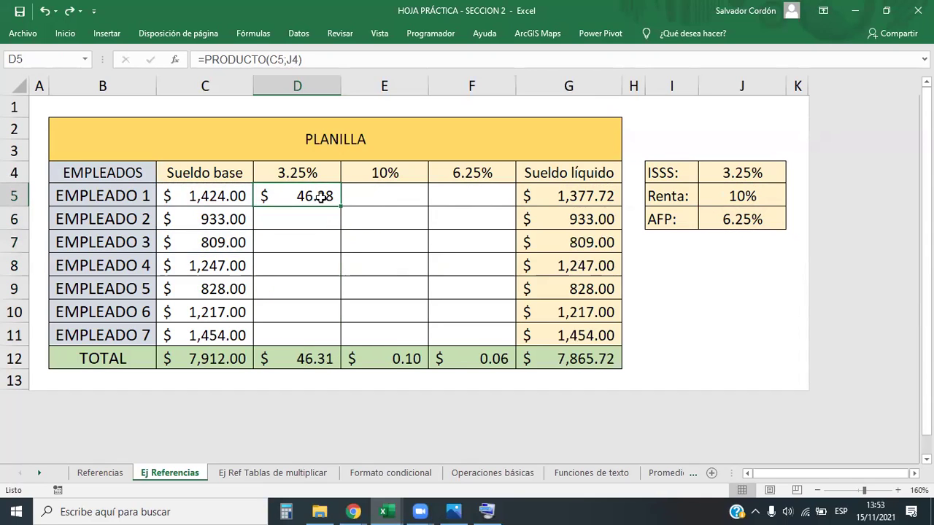
- Correct D5 to =PRODUCTO($C5;$J$4) with mixed and absolute references
double_click(321, 196)
left_click_drag(341, 195, 357, 195)
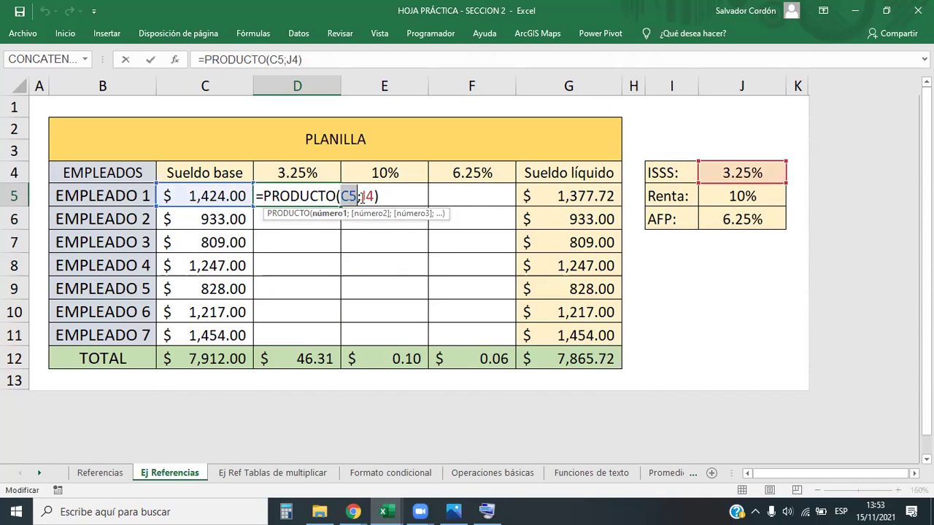
left_click(363, 197)
left_click_drag(352, 195, 357, 195)
left_click(341, 196)
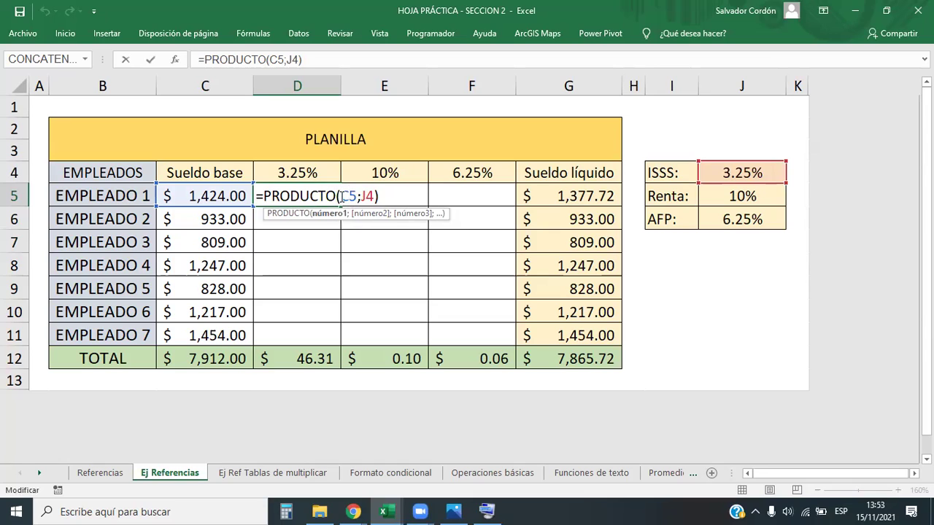
type("$")
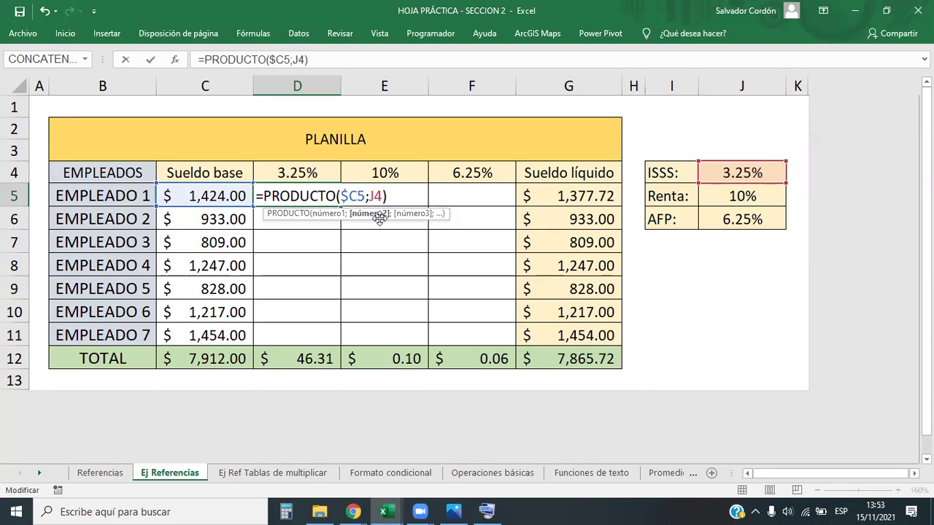
key("F4")
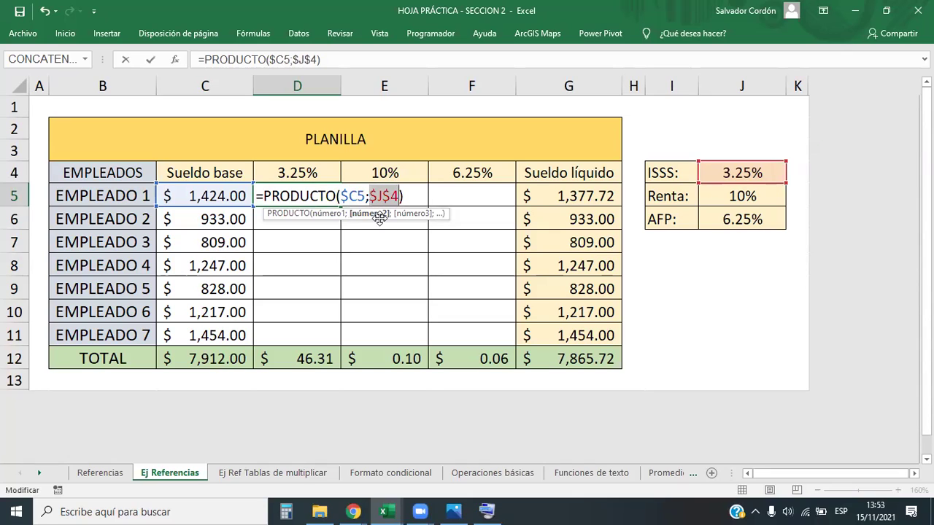
key("Return")
- Fill the corrected PRODUCTO formula down to D11 and check EMPLEADO 4's copy
left_click(326, 187)
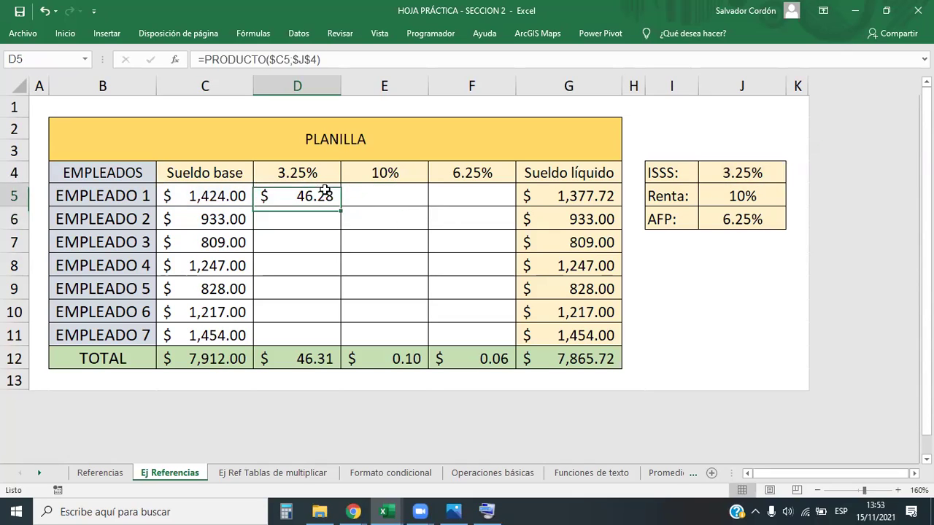
left_click_drag(320, 59, 184, 58)
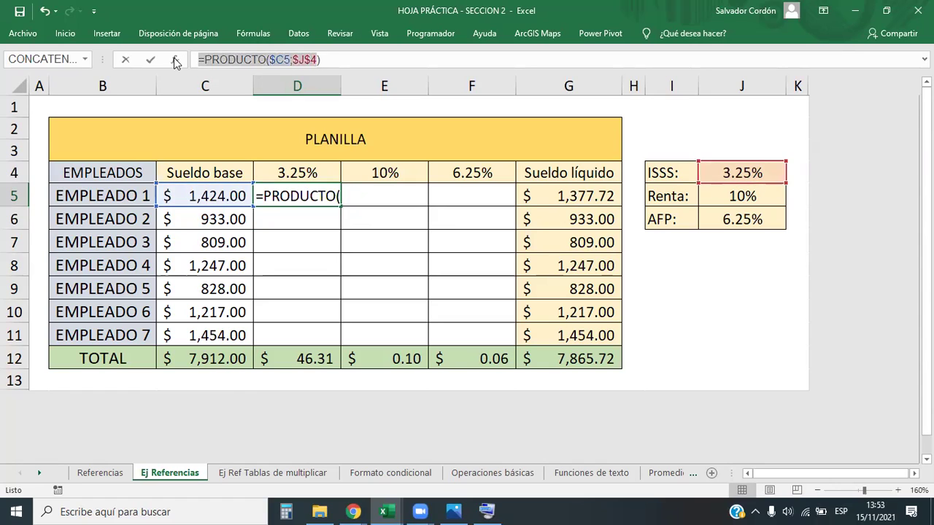
key("Return")
left_click(328, 186)
left_click_drag(339, 207, 340, 345)
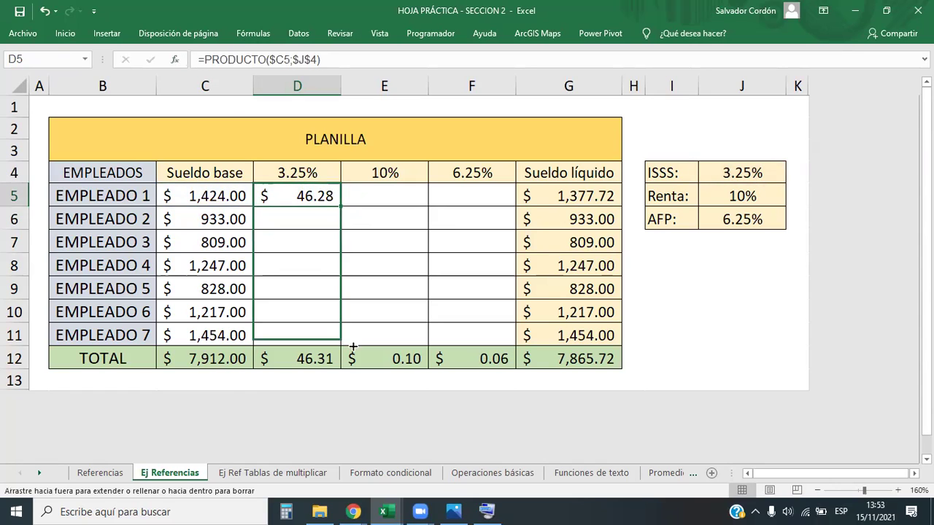
left_click(315, 264)
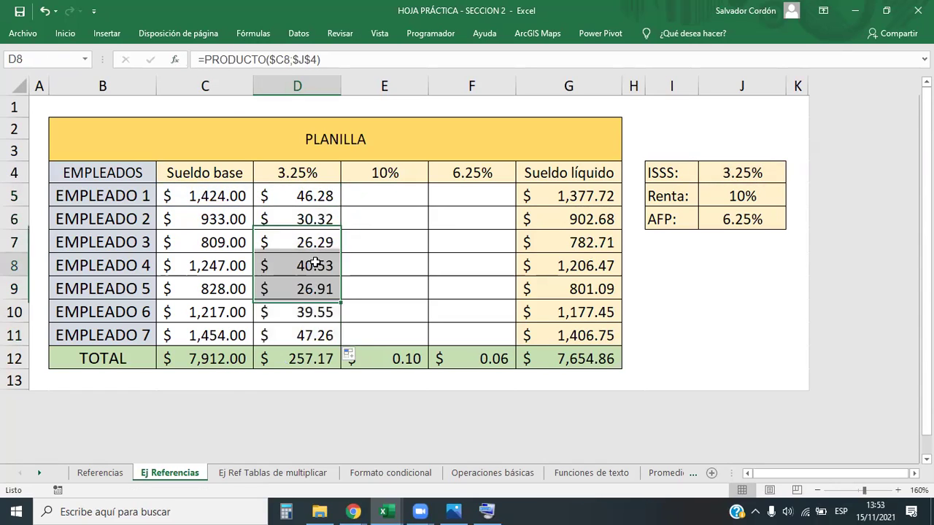
- Verify EMPLEADO 6's ISSS formula and the D5:D11 total, then go to the Ej Ref Tablas de multiplicar sheet
double_click(319, 312)
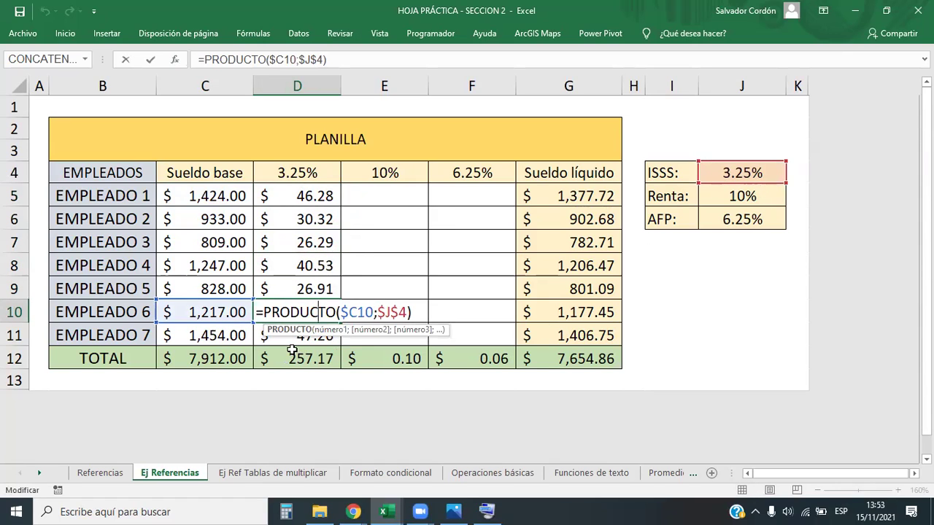
key("Escape")
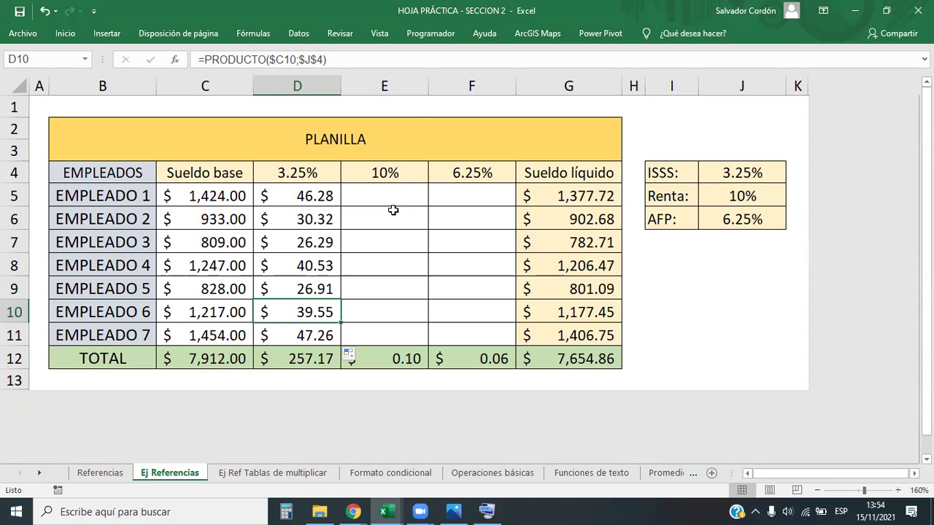
left_click_drag(321, 196, 321, 326)
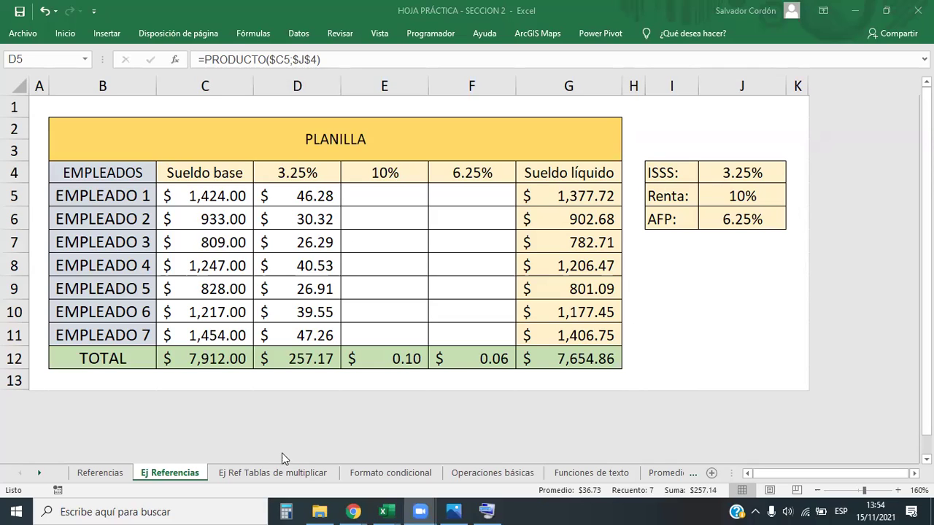
left_click(271, 472)
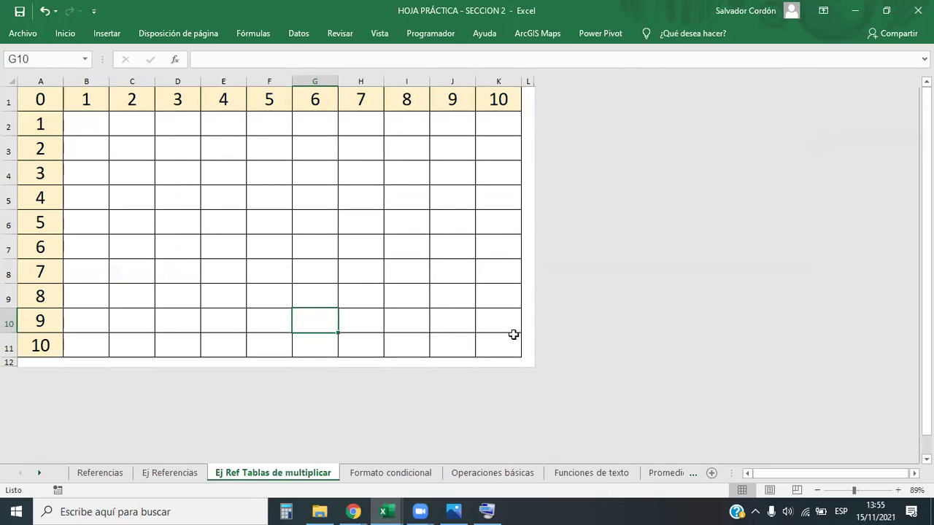
left_click(754, 82)
left_click(256, 188)
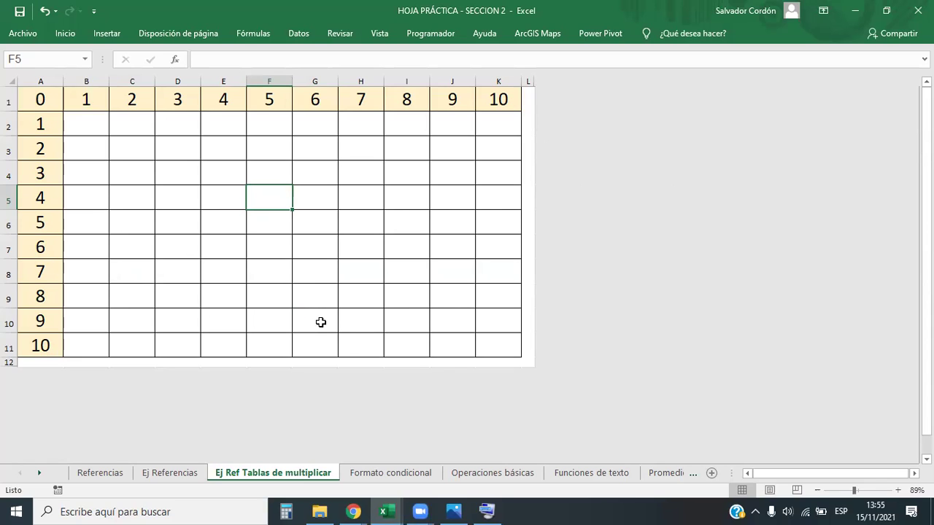
left_click(320, 322)
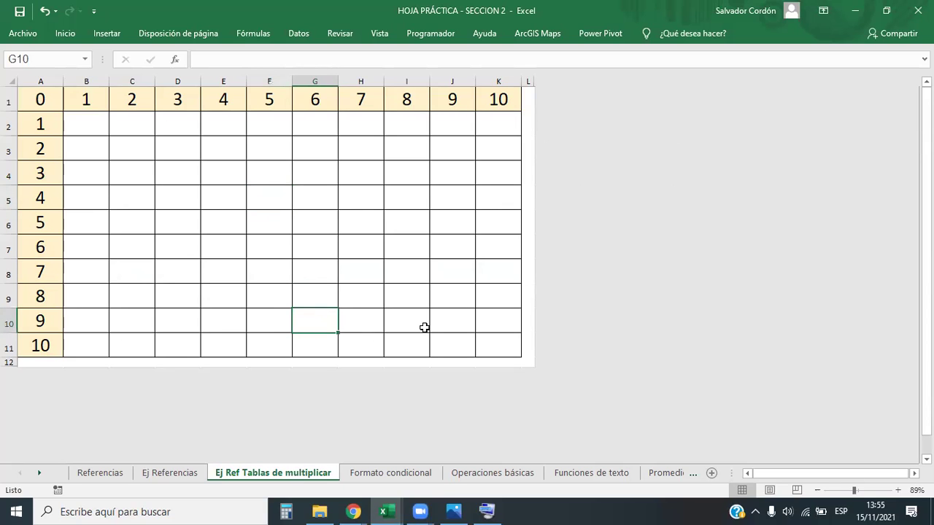
left_click_drag(40, 99, 505, 356)
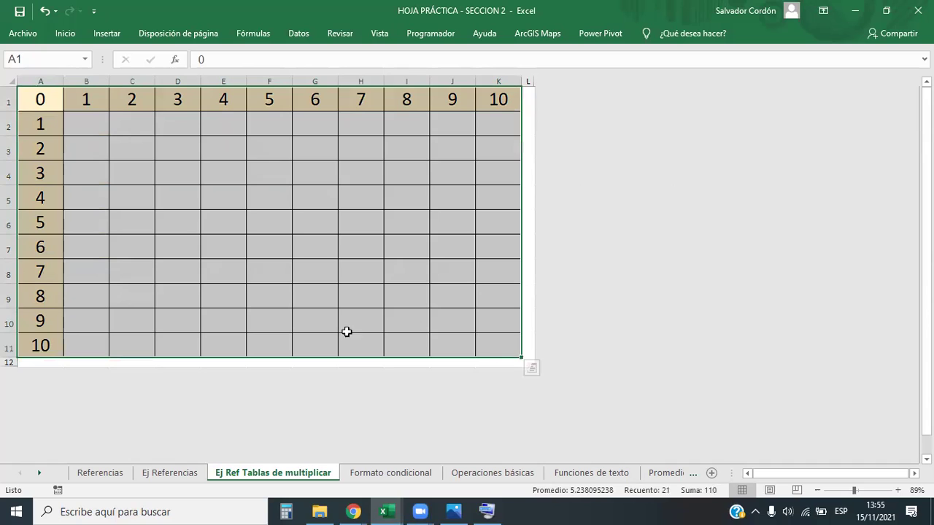
left_click(212, 212)
left_click_drag(44, 98, 507, 93)
left_click_drag(41, 96, 41, 337)
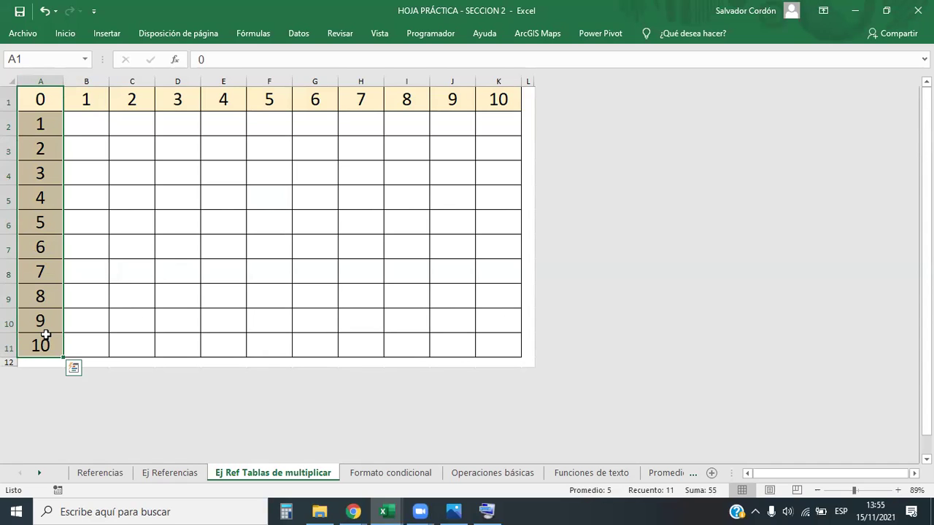
mouse_move(86, 127)
left_mouse_down()
mouse_move(503, 337)
mouse_move(505, 349)
left_mouse_up()
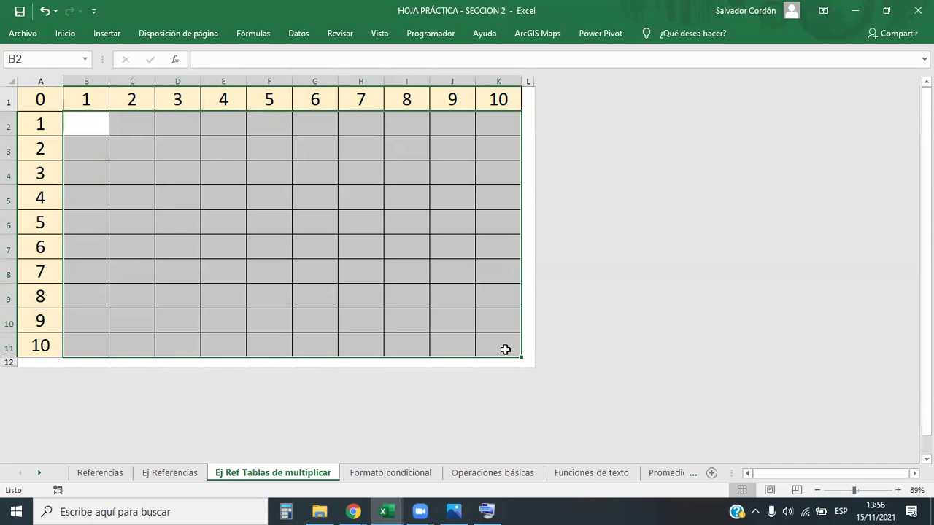
left_click(325, 248)
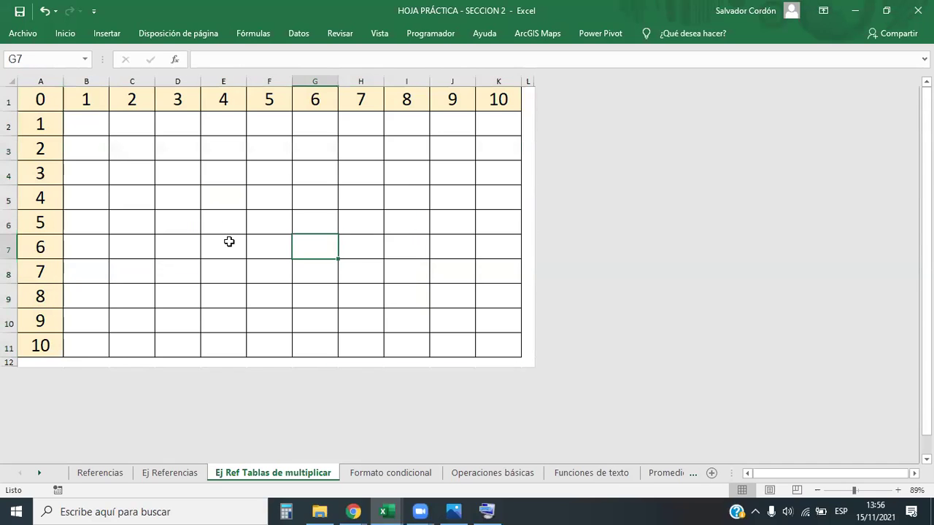
left_click(11, 197)
left_click(264, 80)
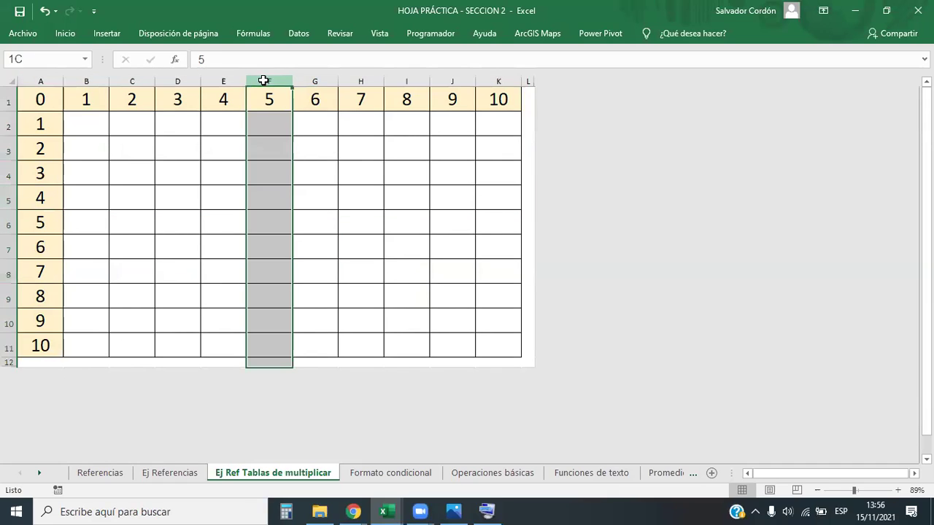
left_click(276, 197)
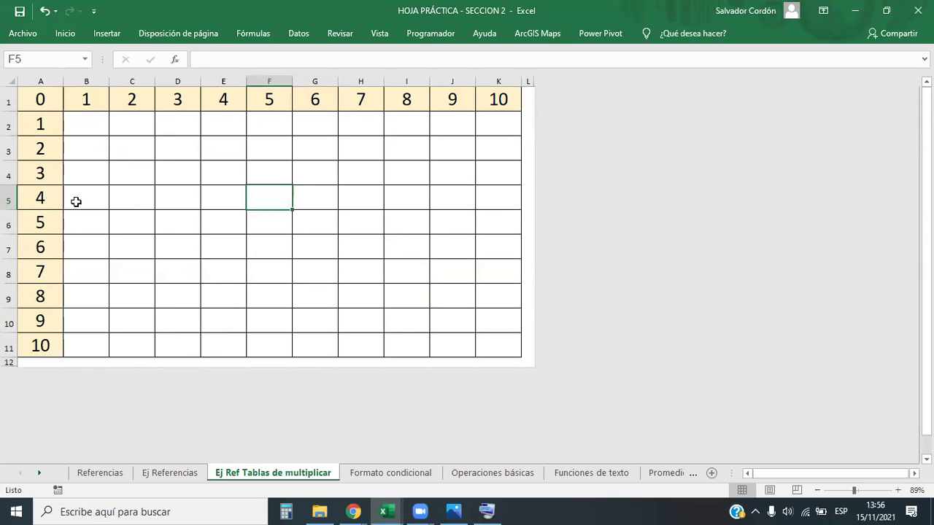
left_click(10, 197)
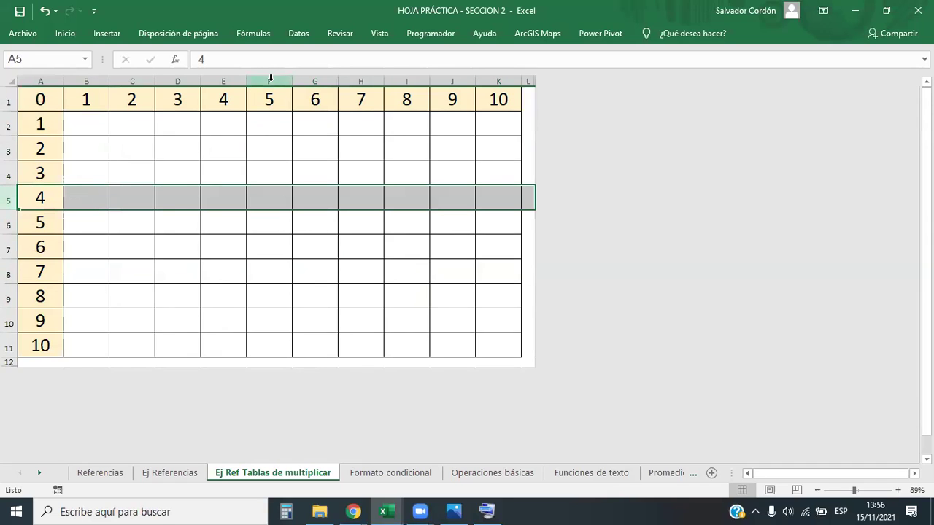
left_click(269, 80, "ctrl")
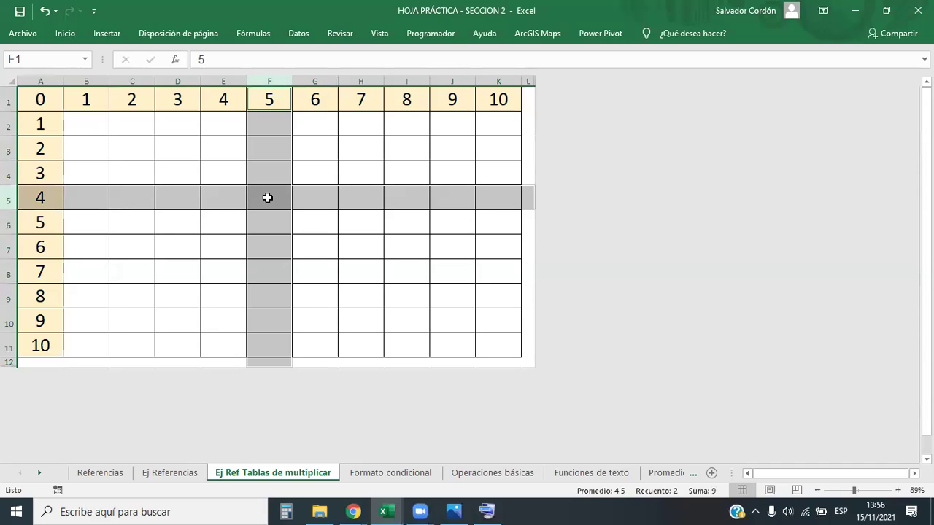
left_click(267, 198)
type("20")
key("Return")
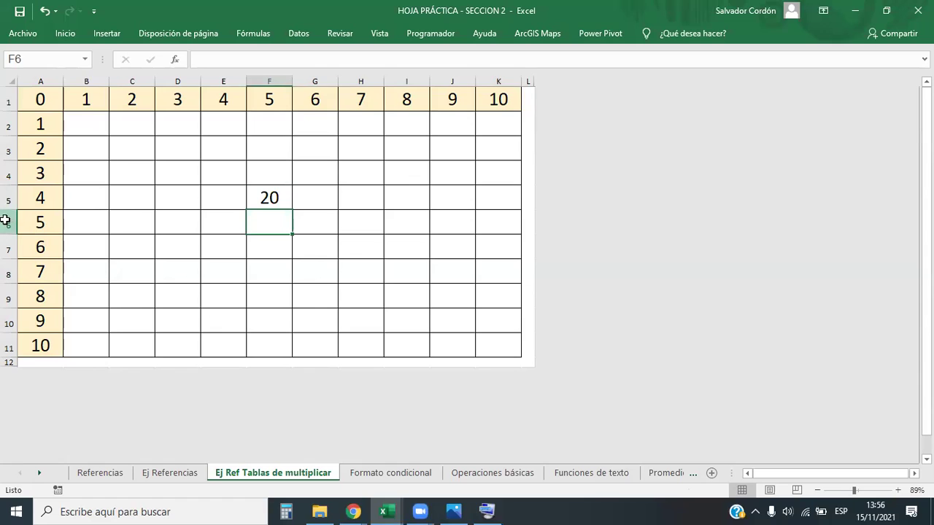
left_click(5, 220)
left_click(269, 81)
left_click(270, 219)
type("25")
key("Return")
left_click(442, 312)
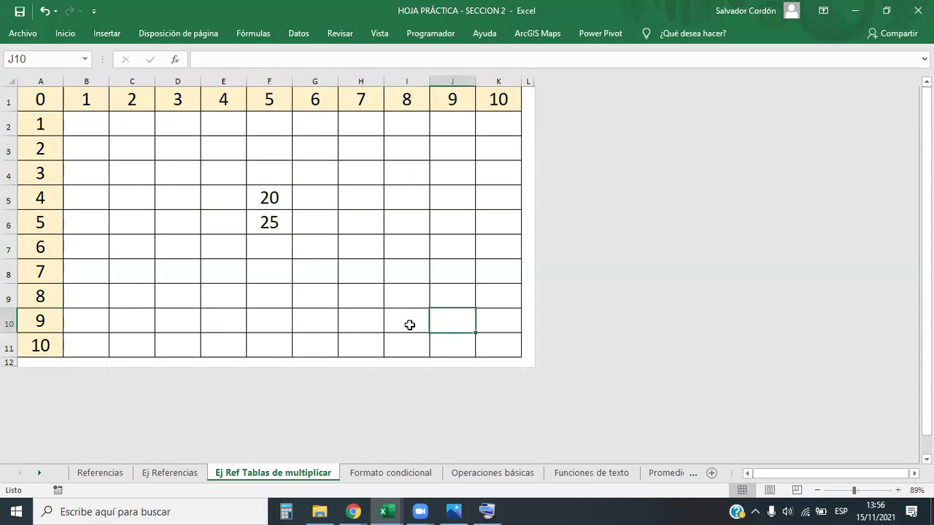
mouse_move(91, 126)
left_mouse_down()
mouse_move(504, 293)
mouse_move(506, 344)
left_mouse_up()
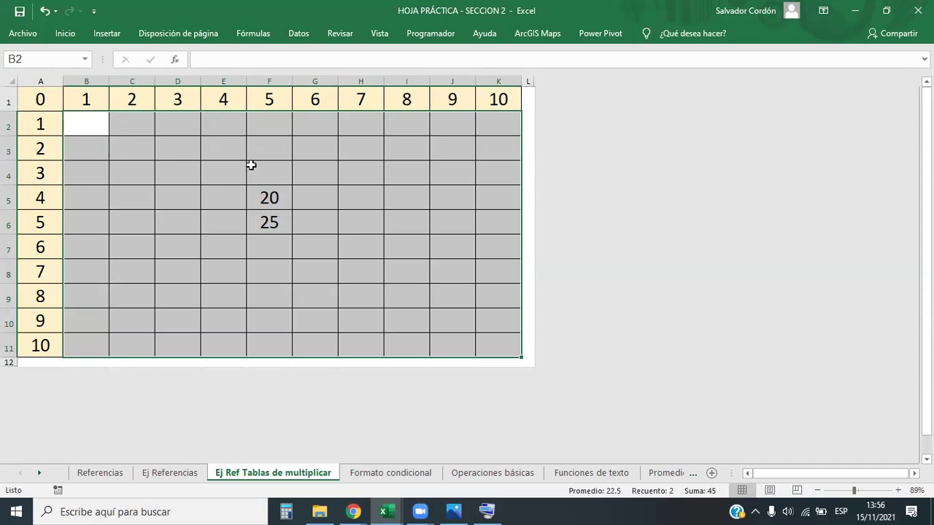
left_click_drag(251, 165, 330, 273)
key("Delete")
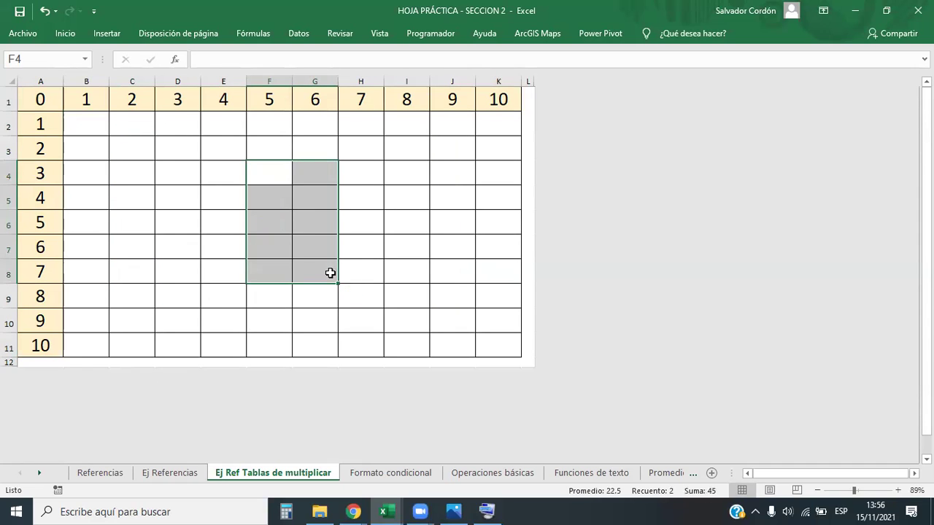
mouse_move(100, 117)
left_mouse_down()
mouse_move(383, 216)
mouse_move(498, 346)
left_mouse_up()
left_click(312, 216)
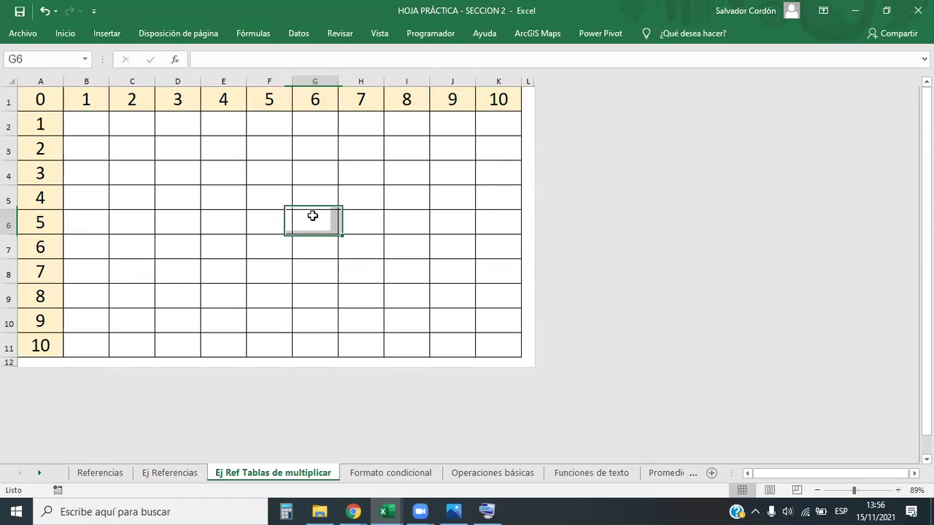
left_click(79, 121)
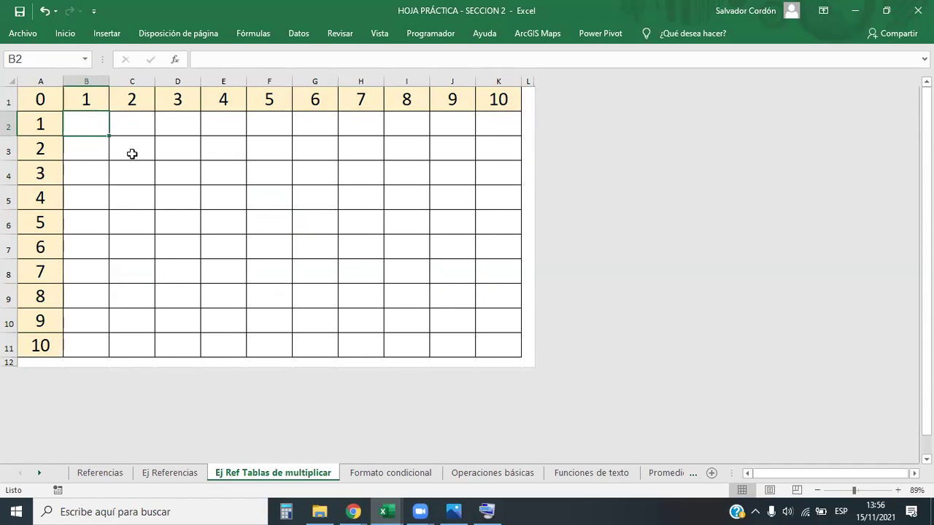
left_click(228, 58)
left_click(259, 190)
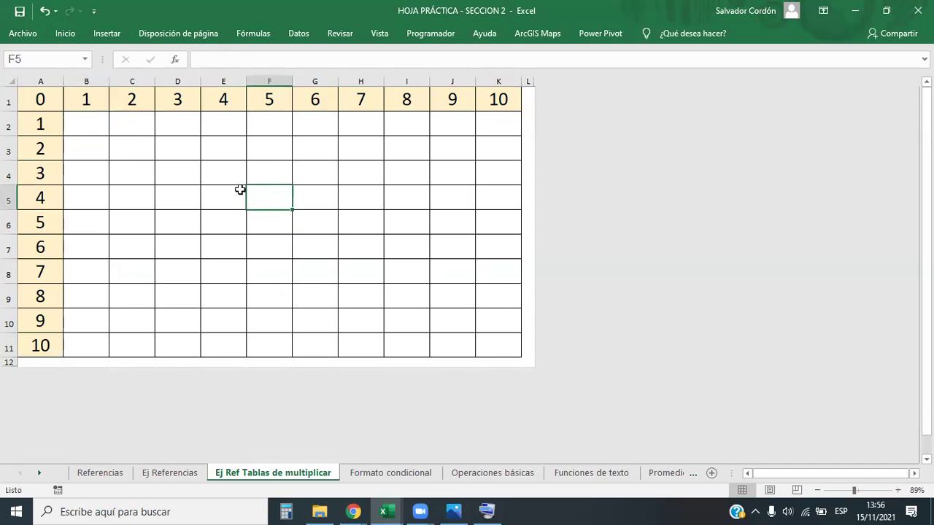
left_click(95, 121)
left_click_drag(107, 136, 517, 147)
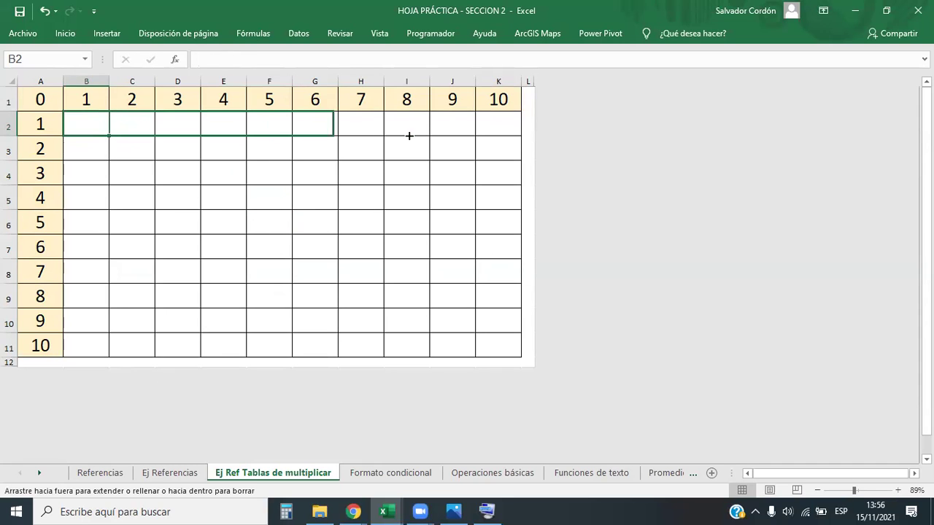
left_click_drag(522, 135, 507, 348)
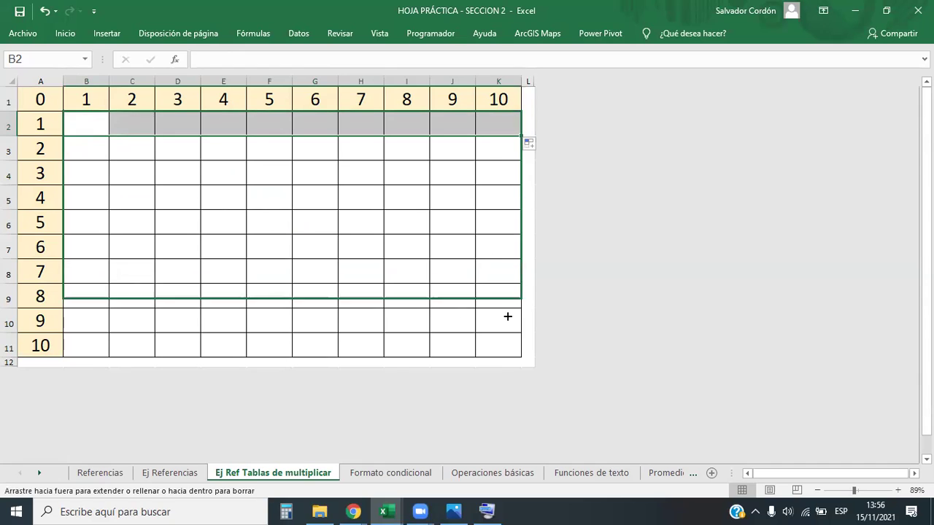
left_click(219, 229)
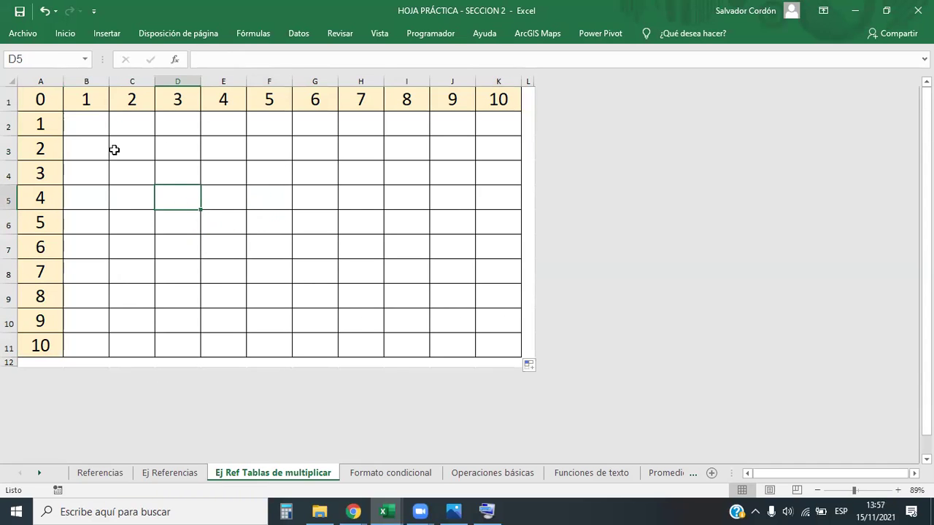
left_click_drag(89, 134, 514, 348)
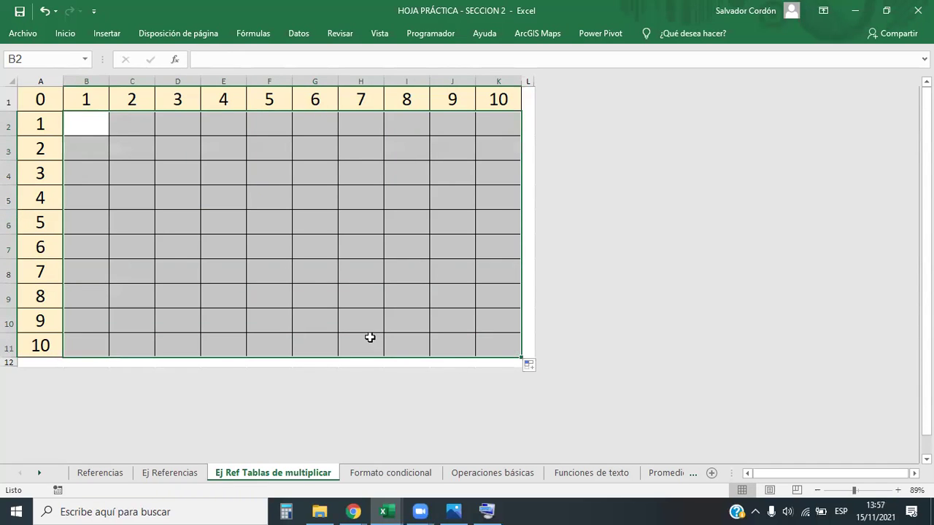
left_click(150, 256)
left_click(85, 126)
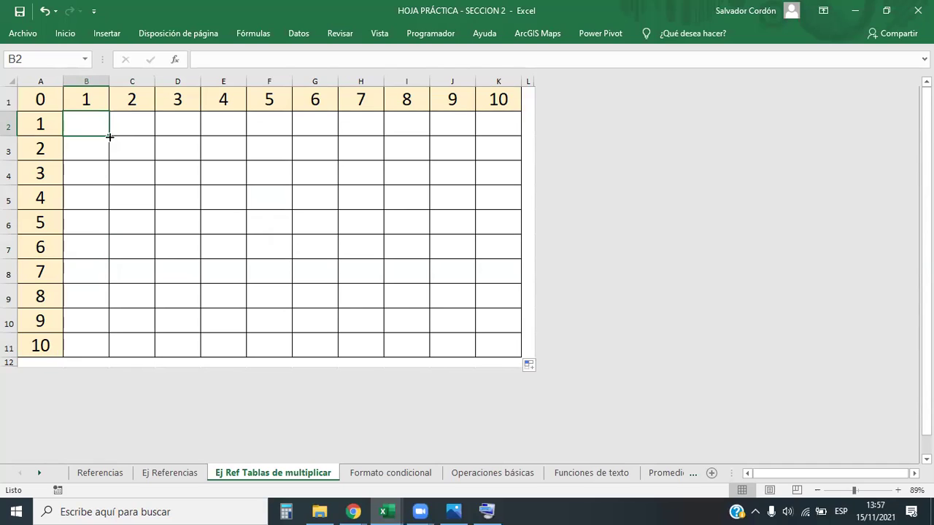
left_click_drag(124, 150, 98, 127)
left_click(98, 127)
key("super+shift+s")
mouse_move(10, 32)
left_mouse_down()
mouse_move(546, 384)
mouse_move(264, 66)
mouse_move(504, 209)
mouse_move(548, 381)
left_mouse_up()
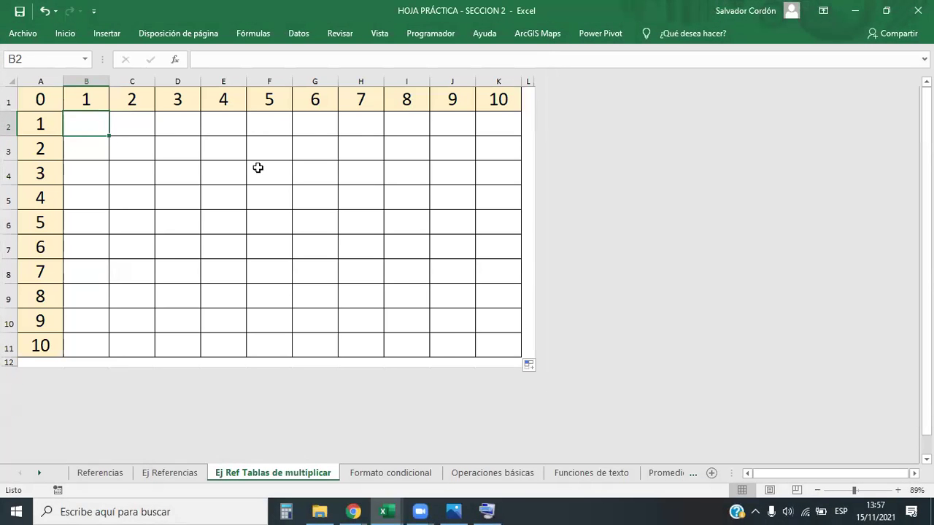
left_click(256, 166)
left_click(94, 122)
left_click(723, 313)
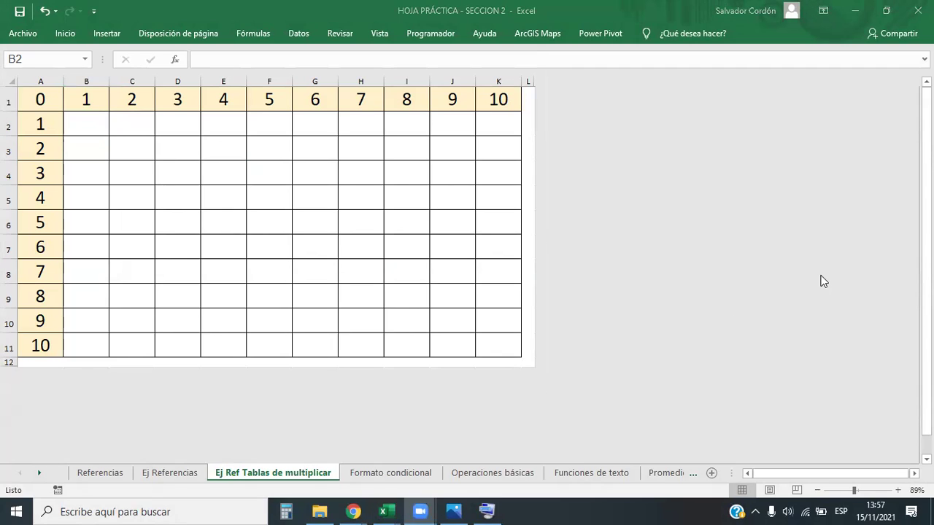